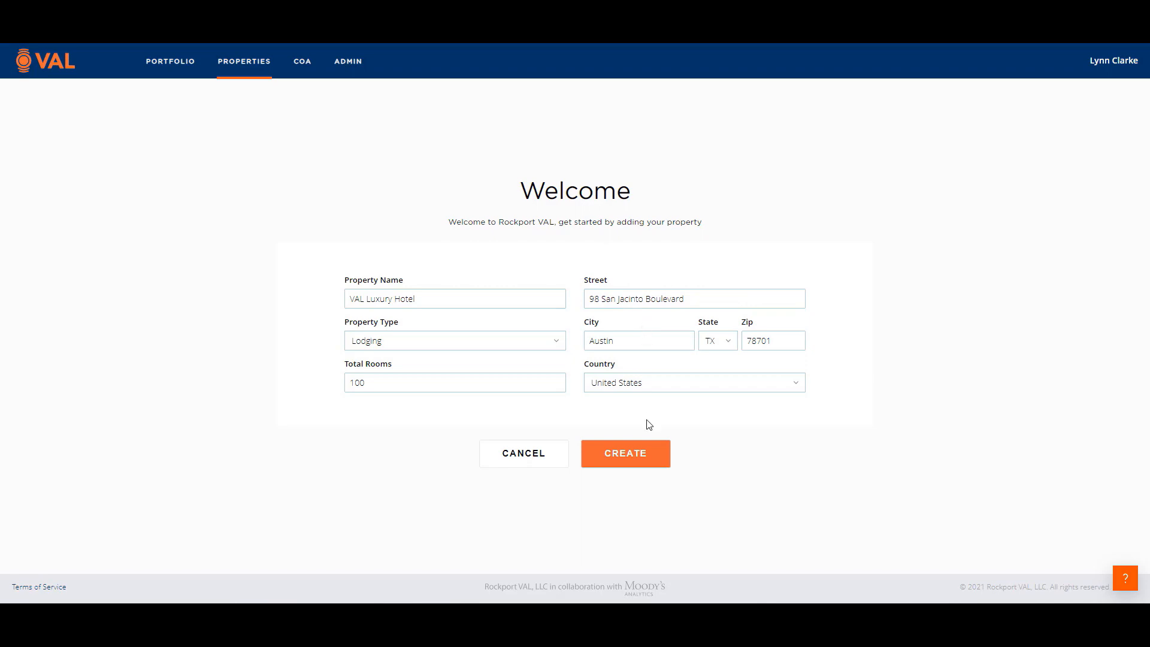
Create the VAL Luxury Hotel property and set its analysis start date to 01/2023 in the model settings.
{"action": "left_click", "coordinate": [642, 456]}
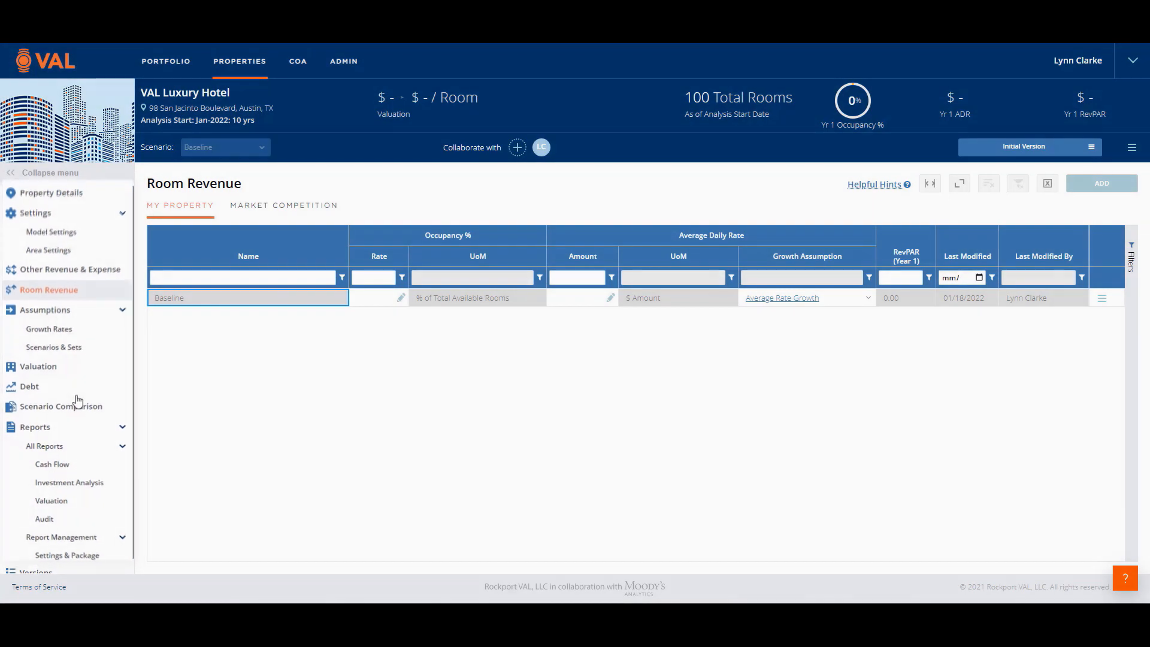
{"action": "left_click", "coordinate": [43, 236]}
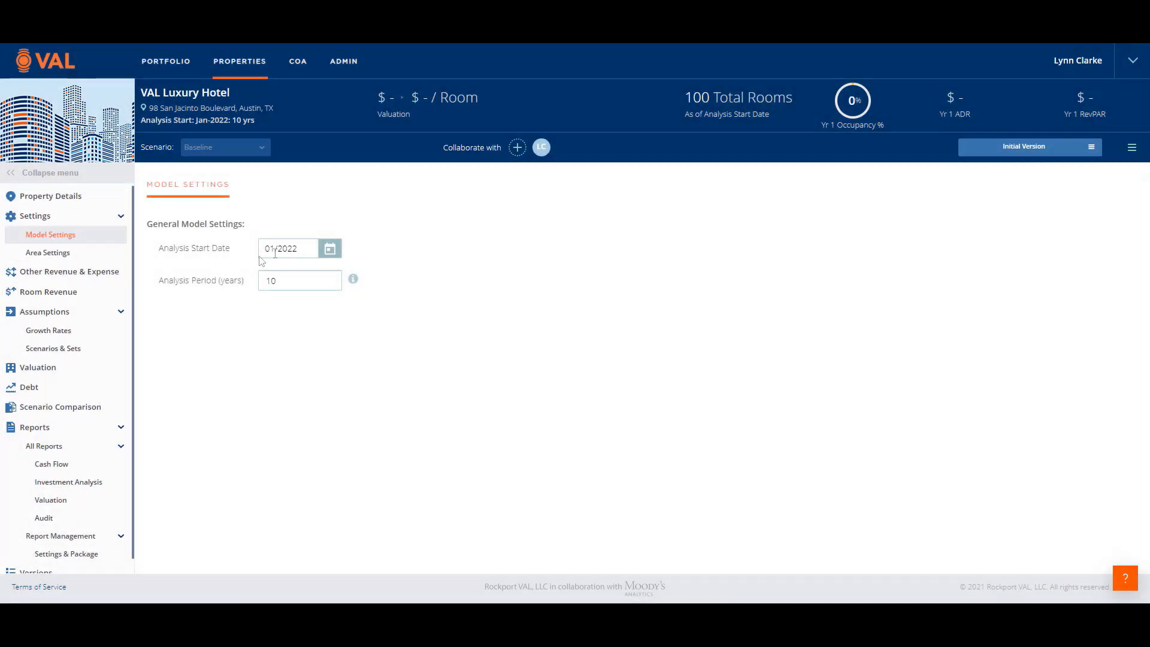
{"action": "type", "text": "01/2023"}
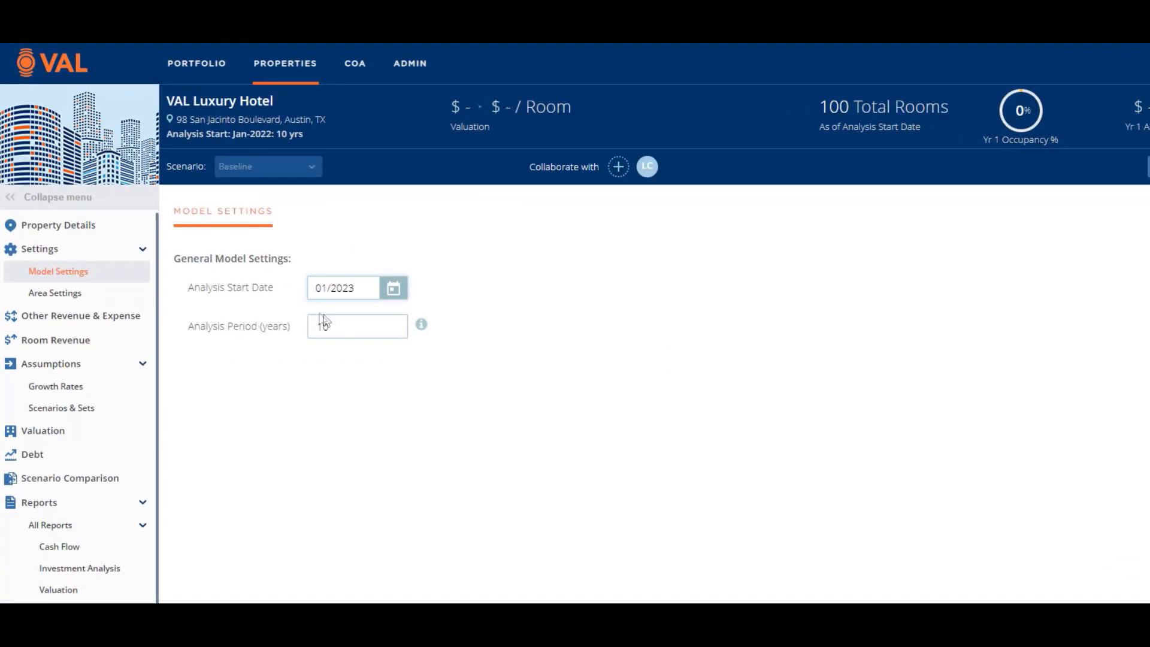
{"action": "left_click", "coordinate": [337, 328]}
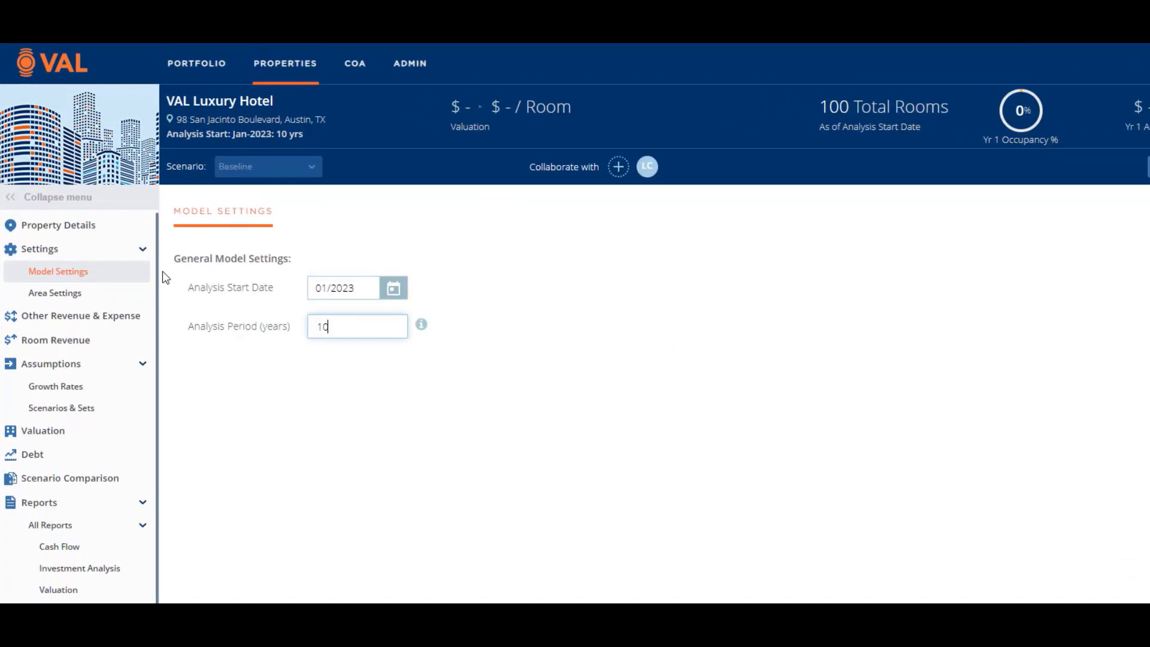
Set the General Growth rate to 2.5% in the property's growth rate assumptions.
{"action": "left_click", "coordinate": [61, 298]}
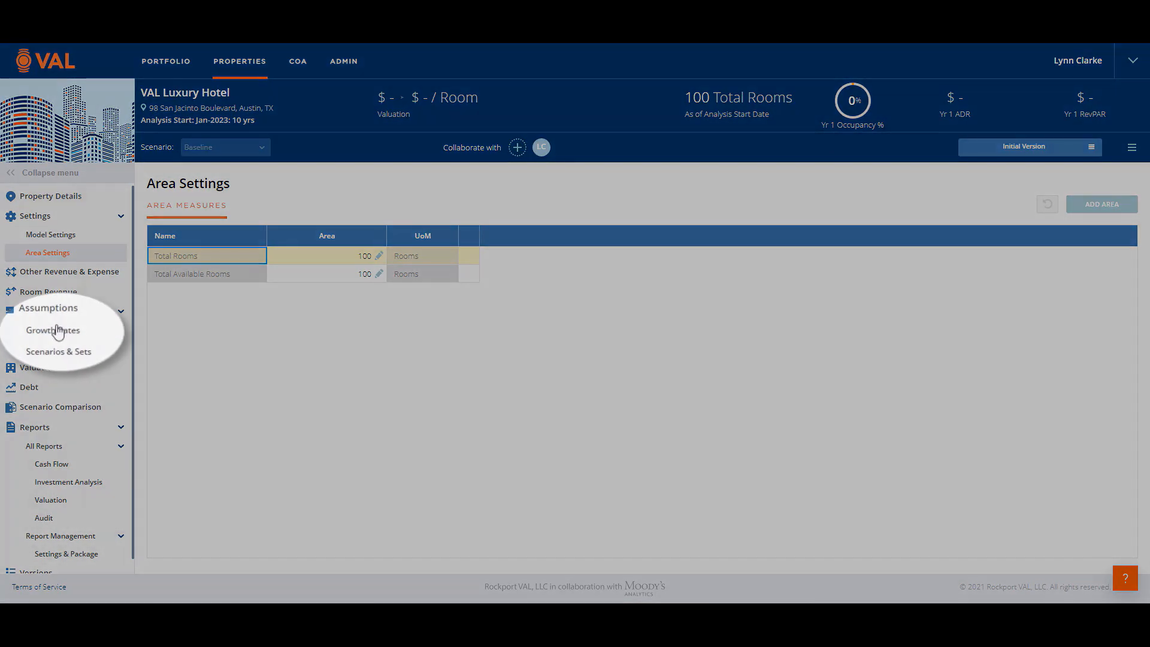
{"action": "left_click", "coordinate": [53, 331]}
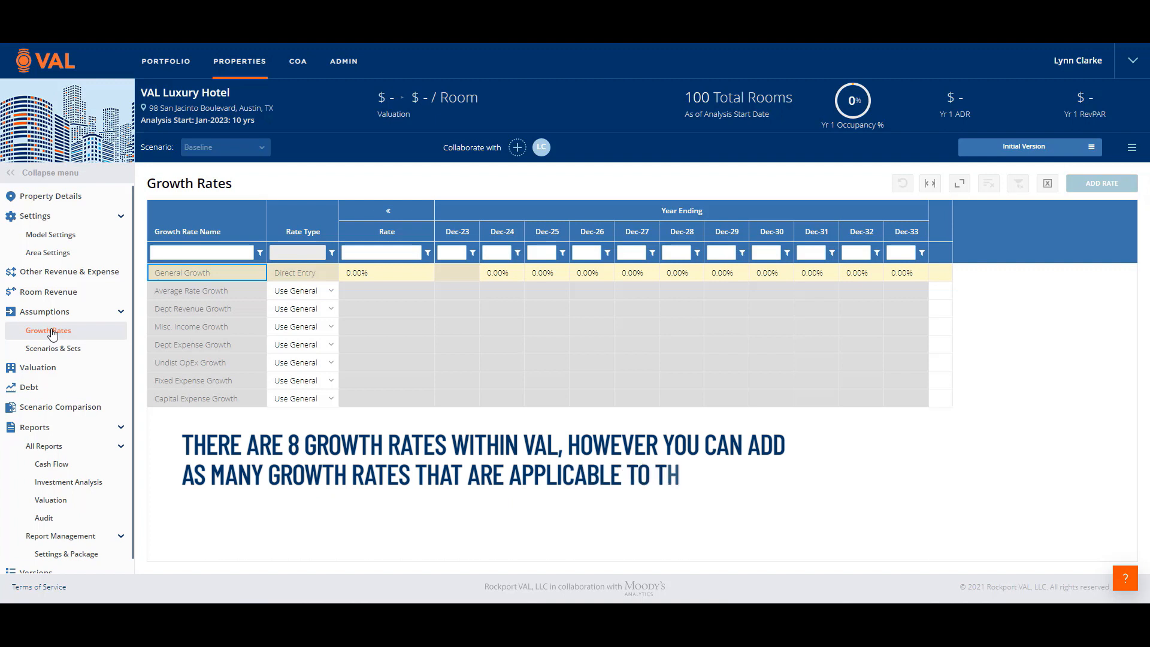
{"action": "left_click", "coordinate": [331, 291]}
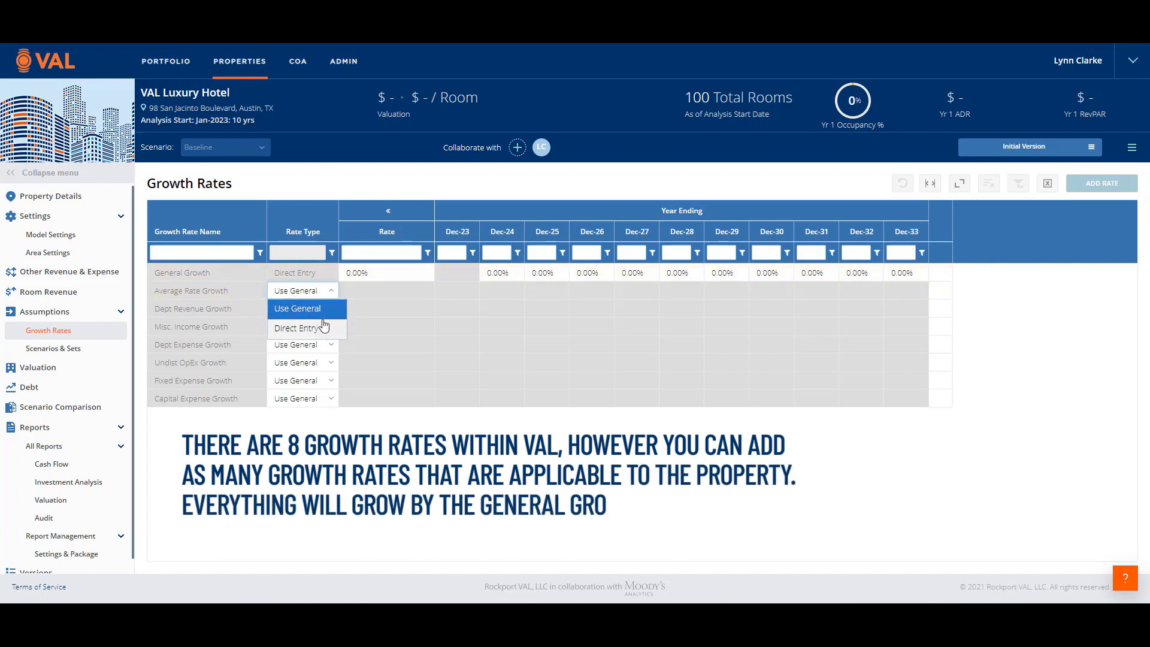
{"action": "left_click", "coordinate": [331, 310]}
{"action": "left_click", "coordinate": [377, 280]}
{"action": "type", "text": "2"}
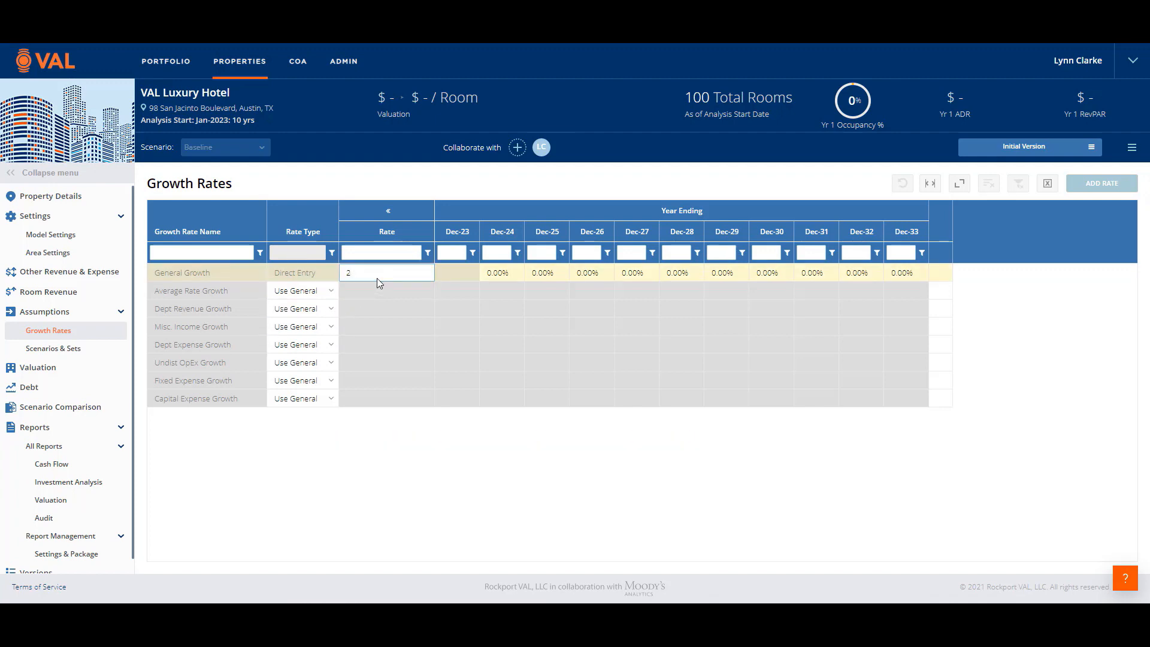
{"action": "type", "text": ".5"}
{"action": "left_click", "coordinate": [388, 305]}
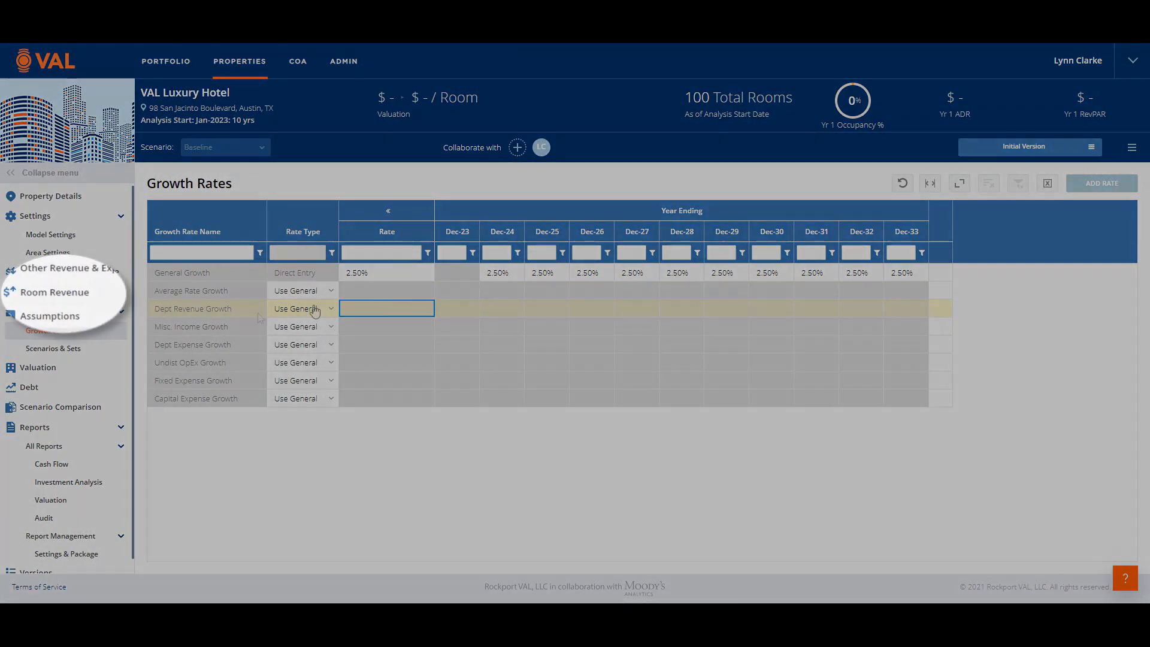
Open the detailed occupancy of the Baseline room revenue set and set its frequency to Monthly.
{"action": "left_click", "coordinate": [60, 293]}
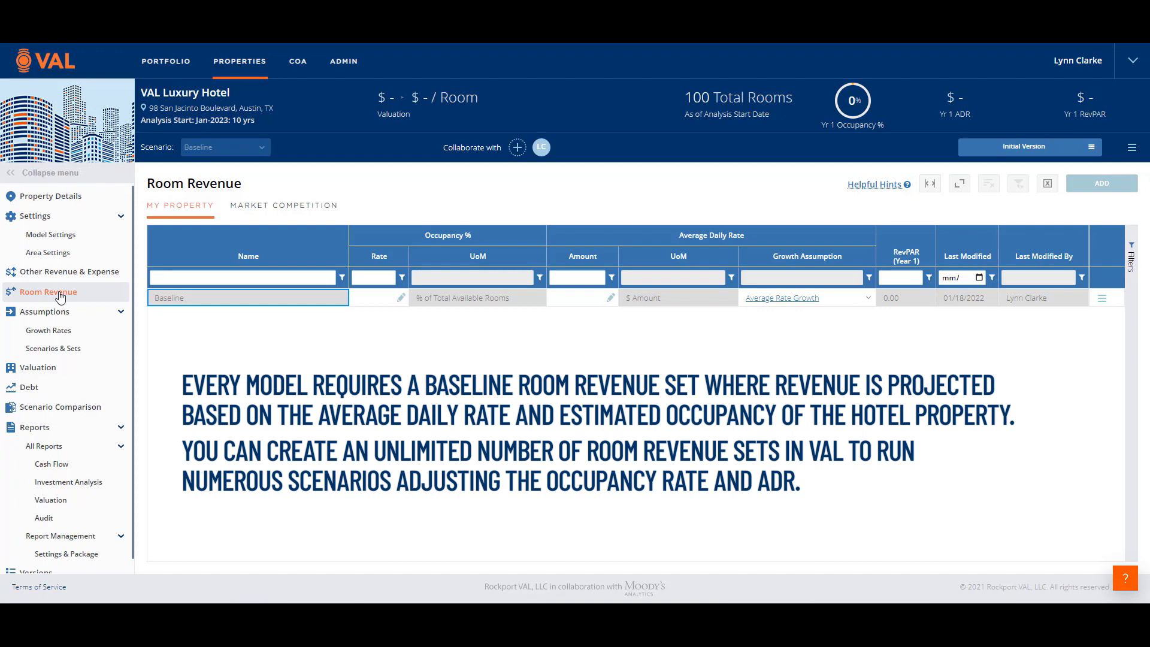
{"action": "left_click", "coordinate": [372, 299]}
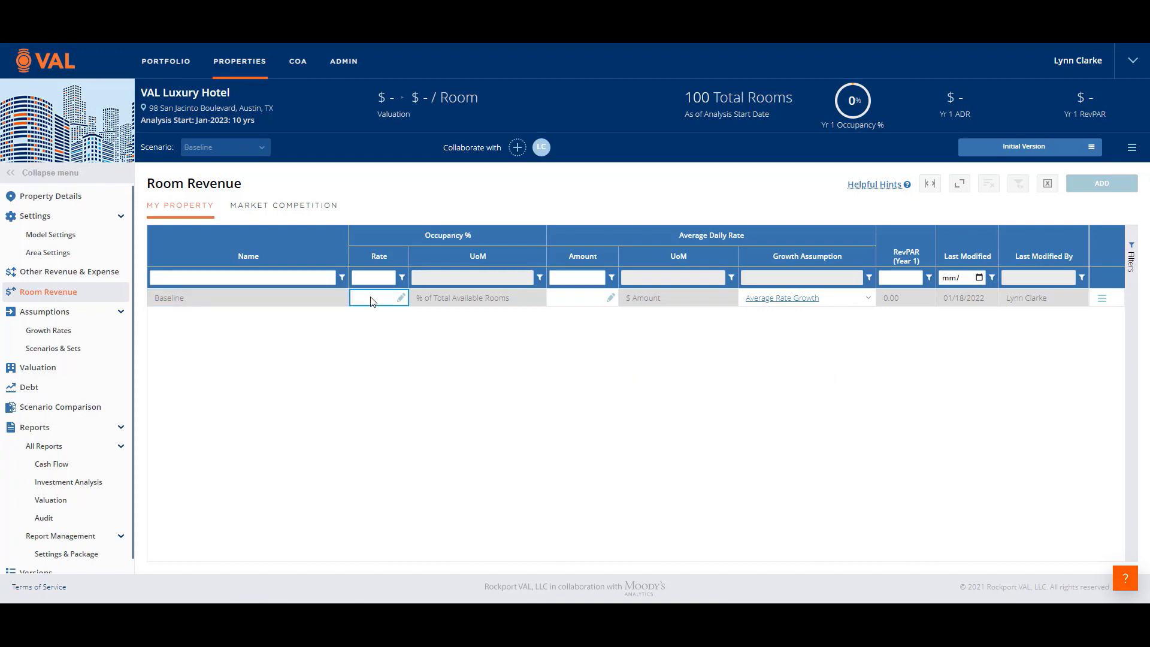
{"action": "left_click", "coordinate": [401, 298]}
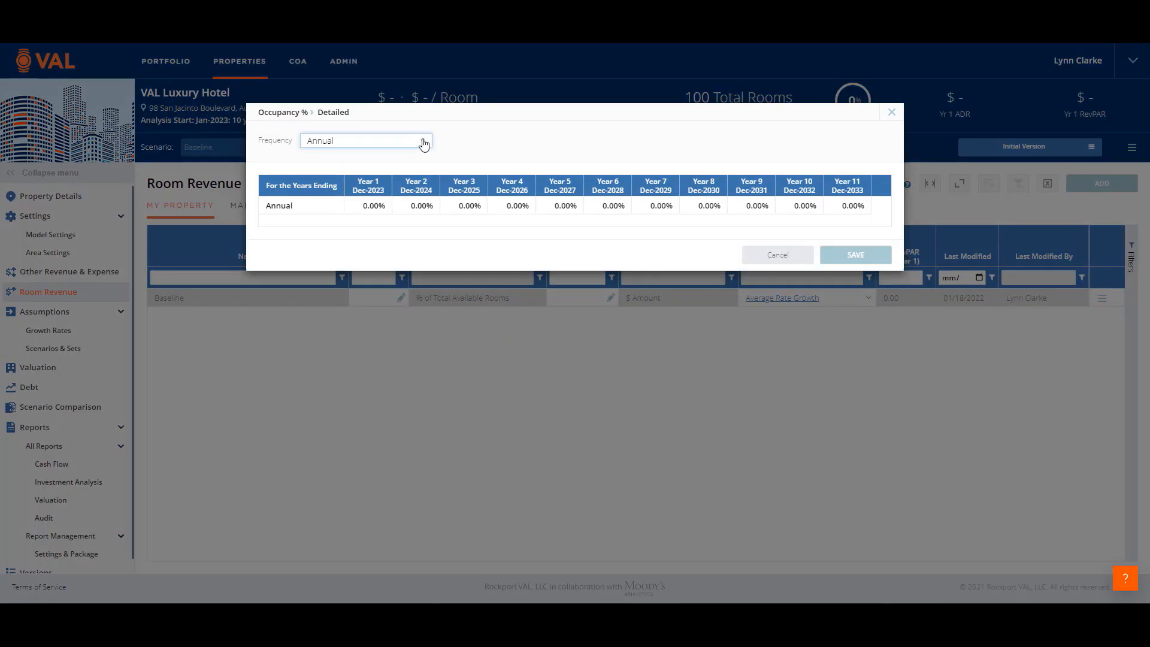
{"action": "left_click", "coordinate": [424, 145]}
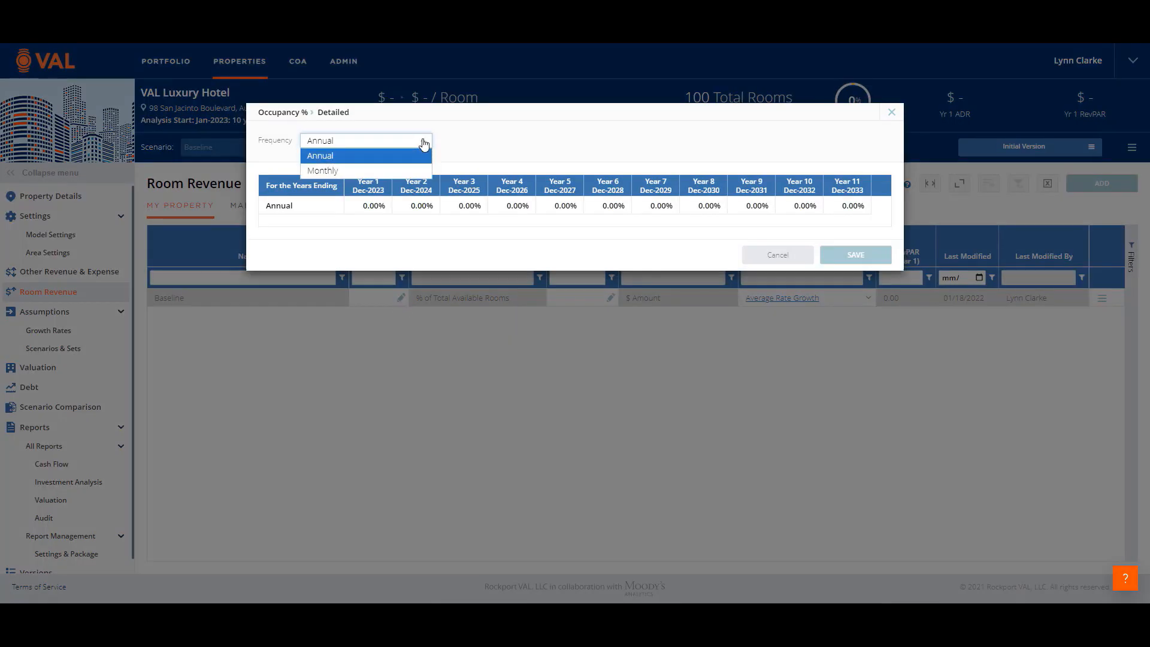
{"action": "left_click", "coordinate": [352, 173]}
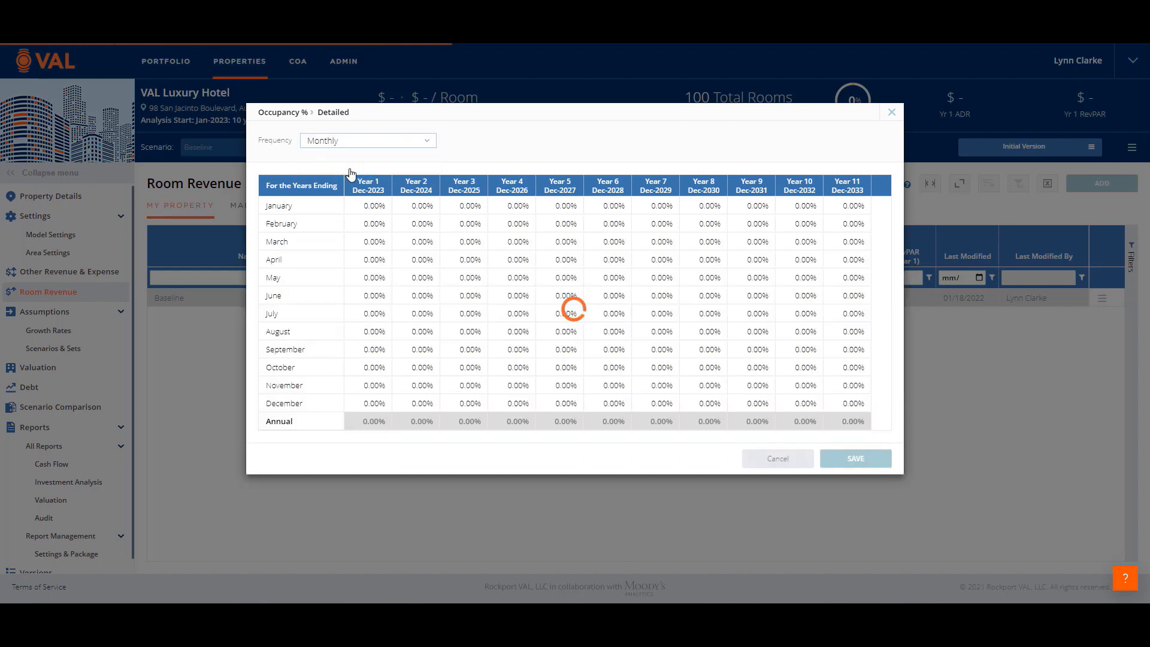
Enter Year 1 occupancy of 70% for January–March, 80% for April–June, 85% for July–September and 75% for October–December.
{"action": "left_click", "coordinate": [364, 206]}
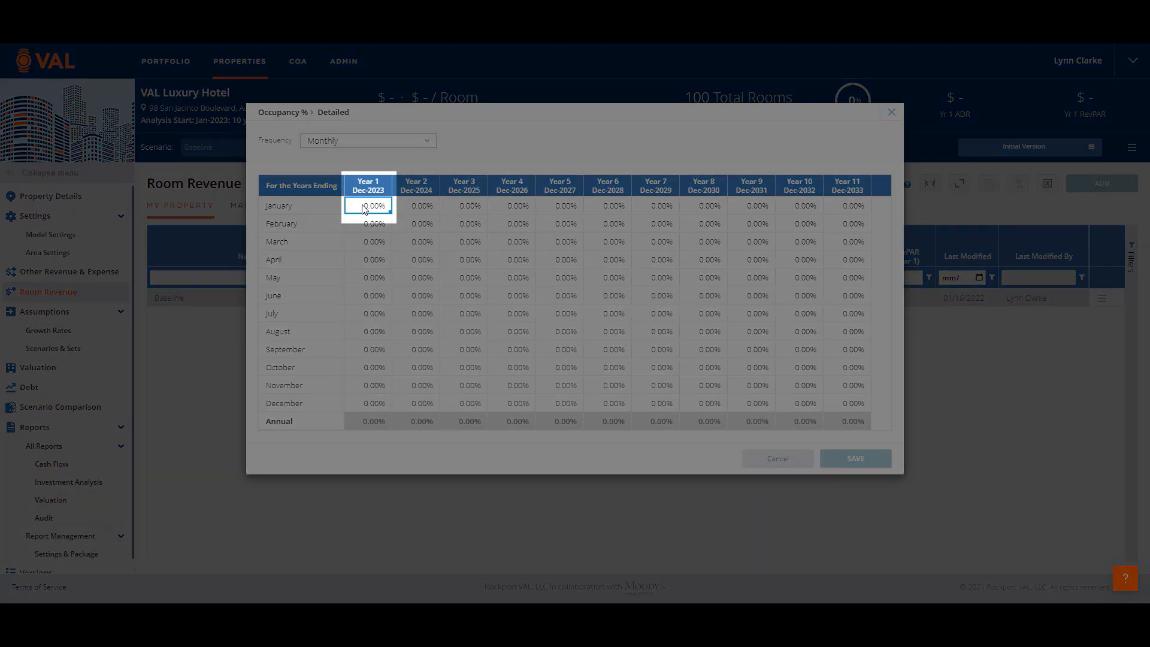
{"action": "type", "text": "70"}
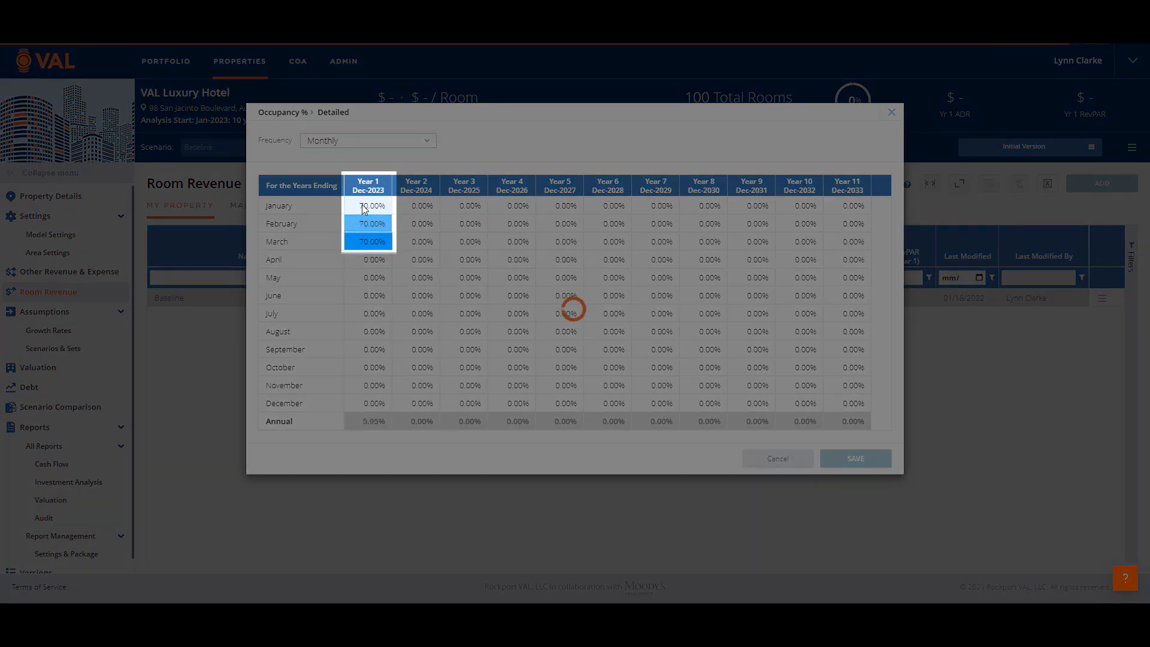
{"action": "key", "text": "Return"}
{"action": "type", "text": "70"}
{"action": "key", "text": "Return"}
{"action": "type", "text": "80 80 80 85 85 85 "}
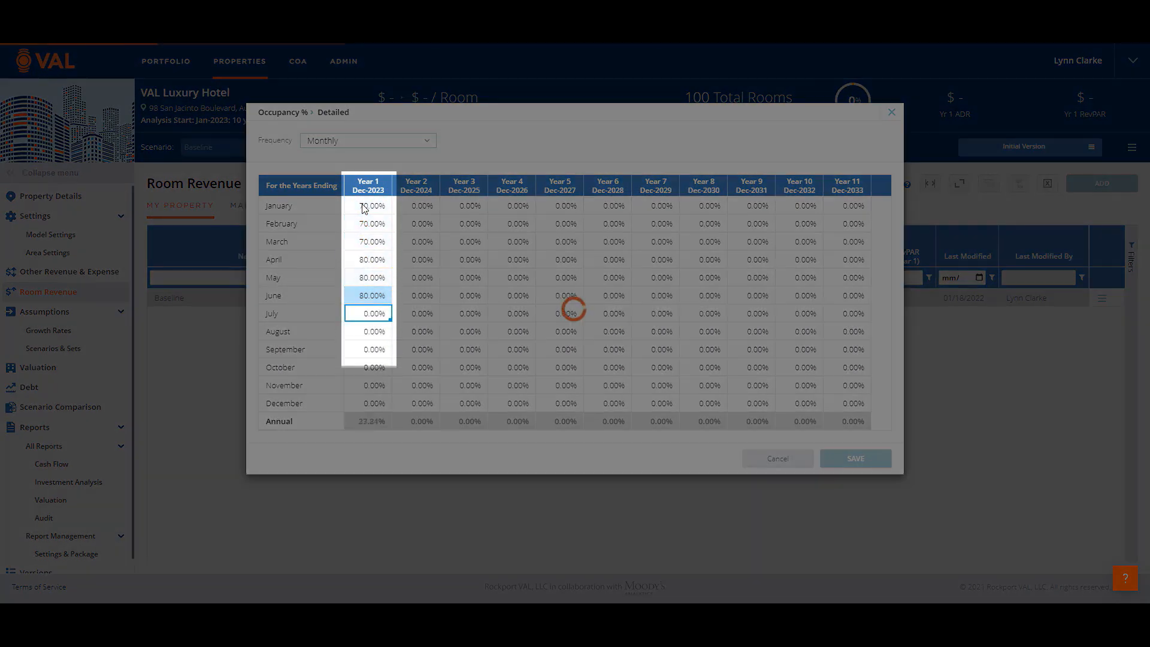
{"action": "type", "text": "75"}
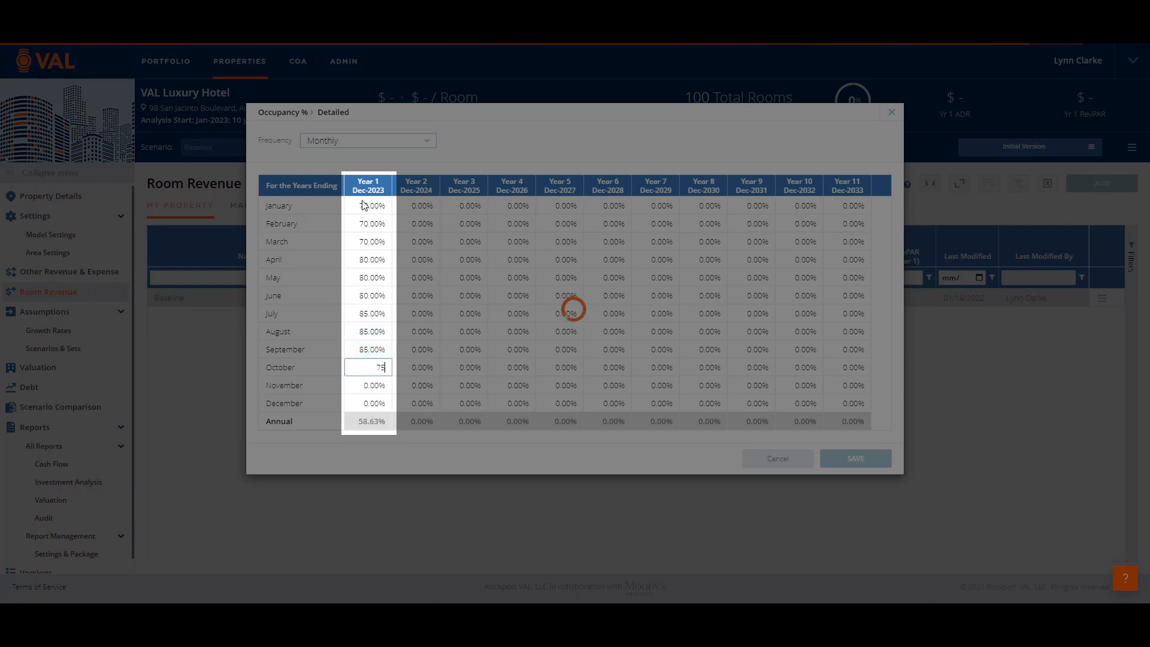
{"action": "key", "text": "Return"}
{"action": "type", "text": "75"}
{"action": "key", "text": "Return"}
{"action": "type", "text": "75"}
{"action": "key", "text": "Return"}
Copy the Year 1 monthly occupancy values across to Year 11 and save the detailed occupancy.
{"action": "left_click_drag", "start_coordinate": [364, 205], "coordinate": [375, 400]}
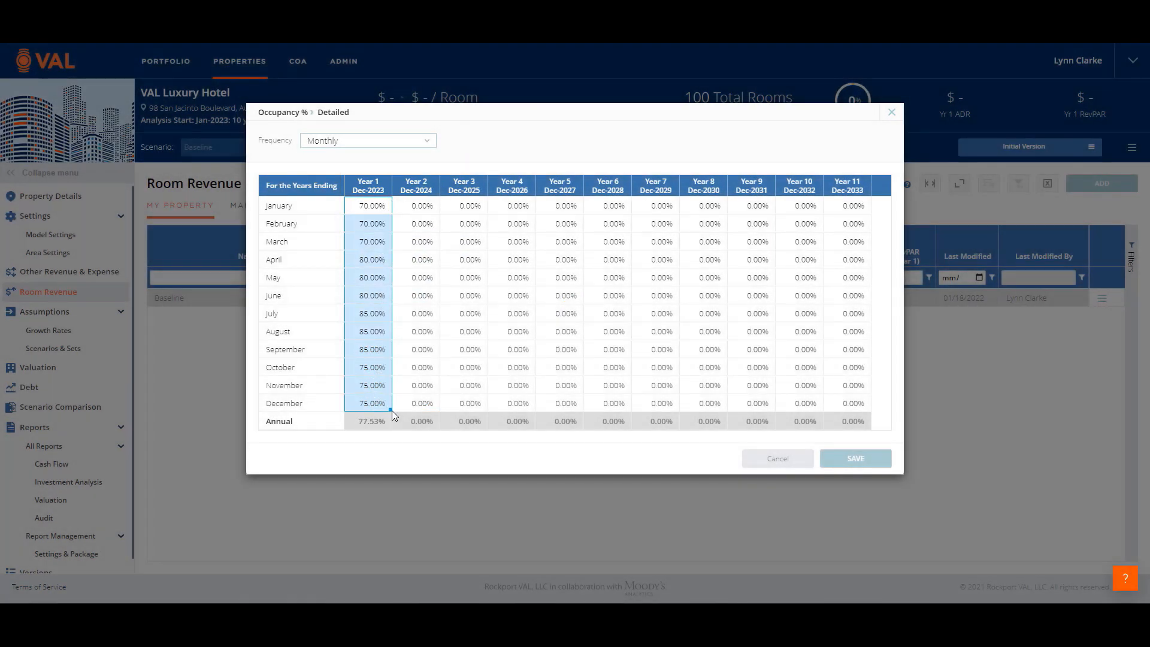
{"action": "left_click_drag", "start_coordinate": [602, 416], "coordinate": [851, 415]}
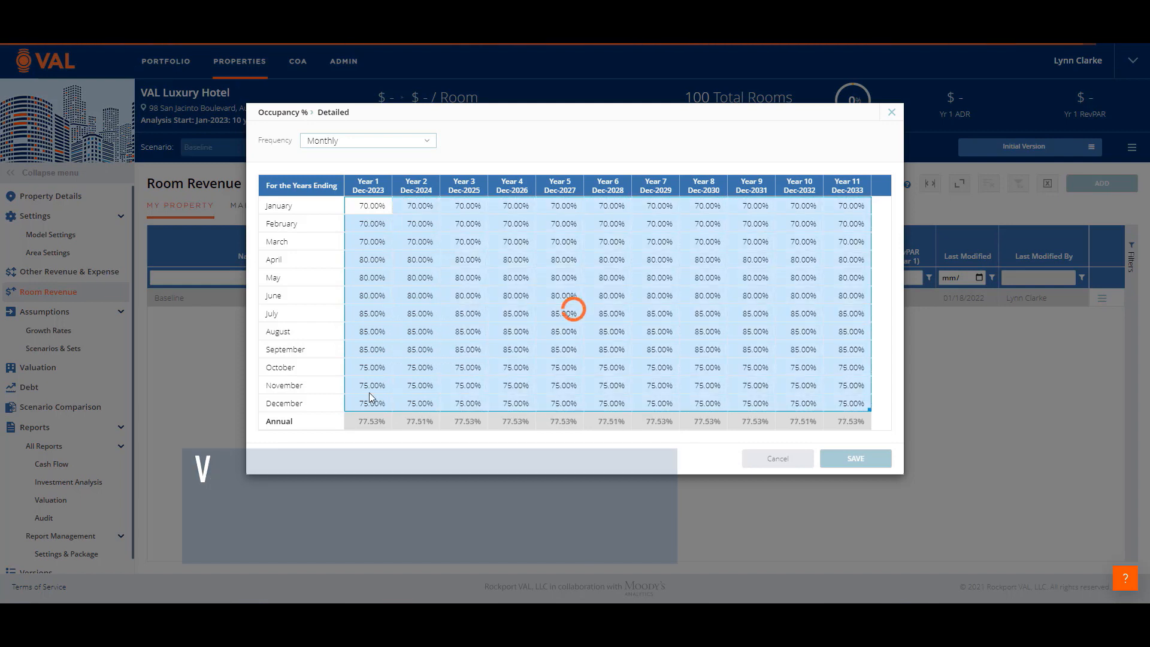
{"action": "left_click", "coordinate": [856, 460]}
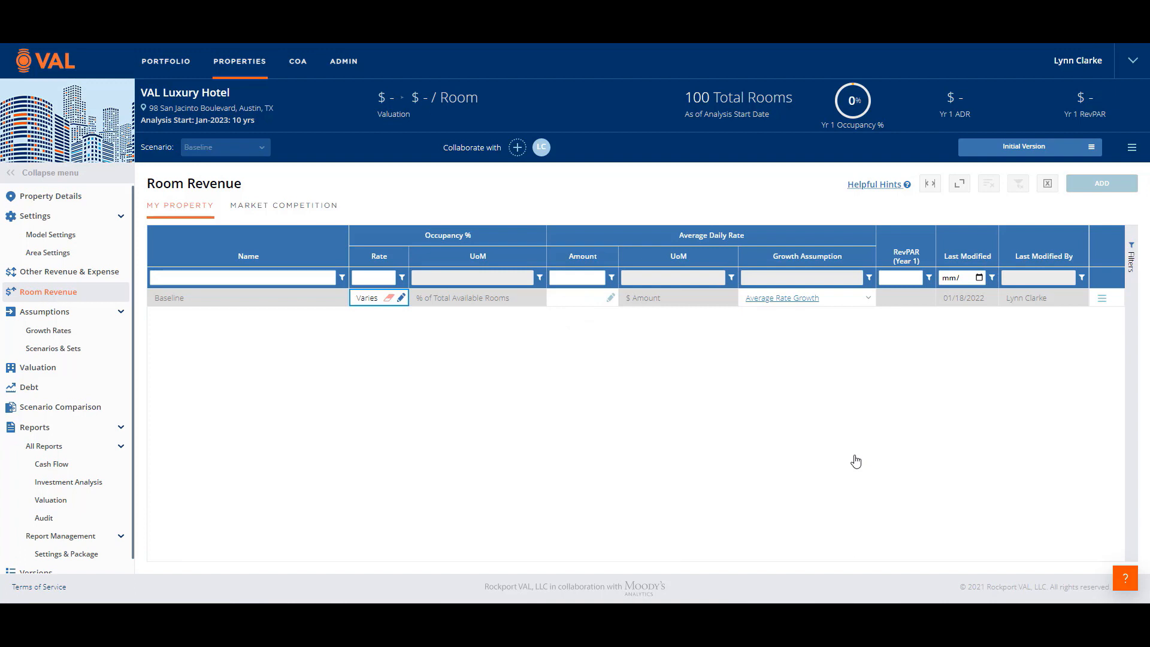
Enter annual uninflated average daily rates of 180, 190 and 200 for Years 1 to 3 of the Baseline set.
{"action": "left_click", "coordinate": [582, 302]}
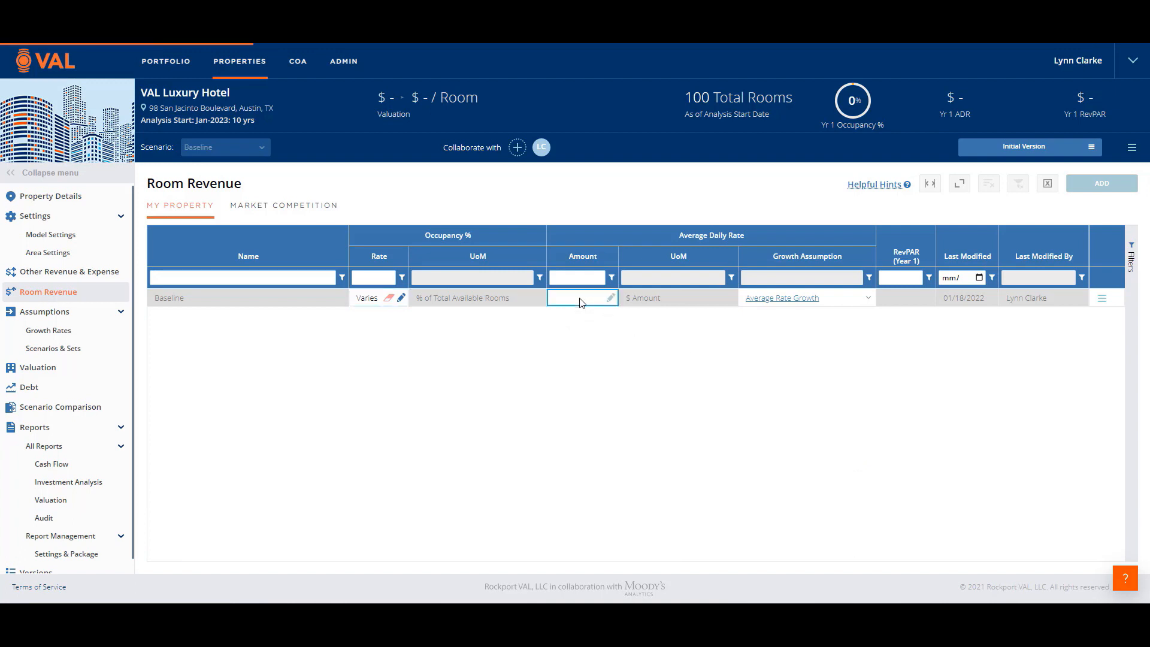
{"action": "left_click", "coordinate": [611, 299]}
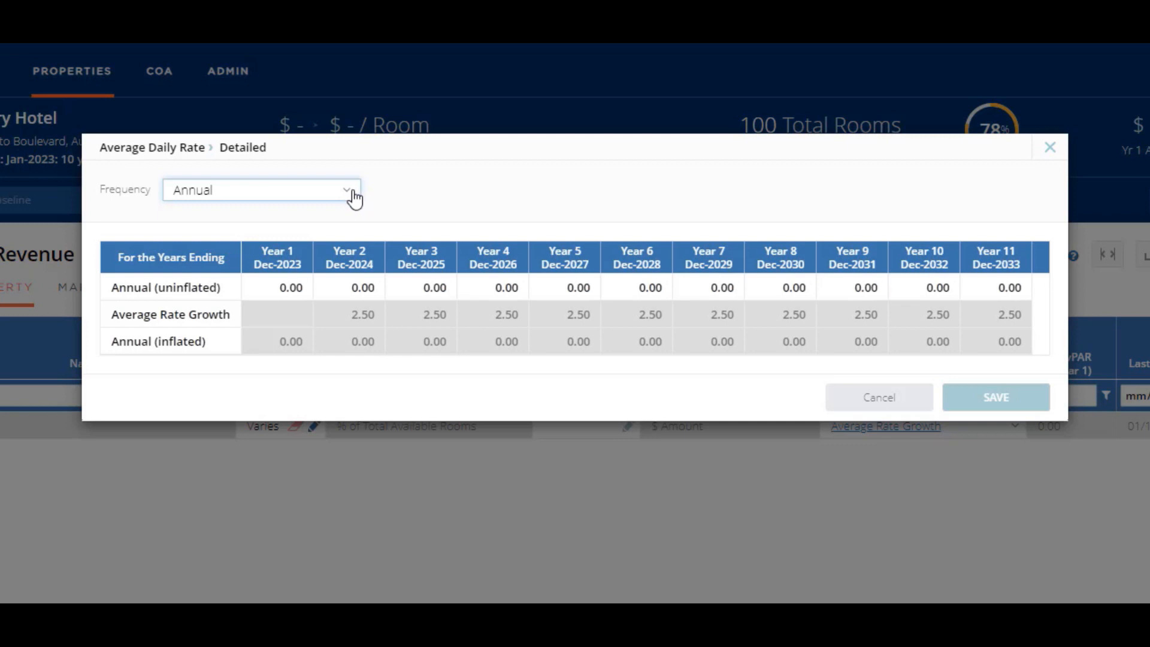
{"action": "left_click", "coordinate": [354, 193]}
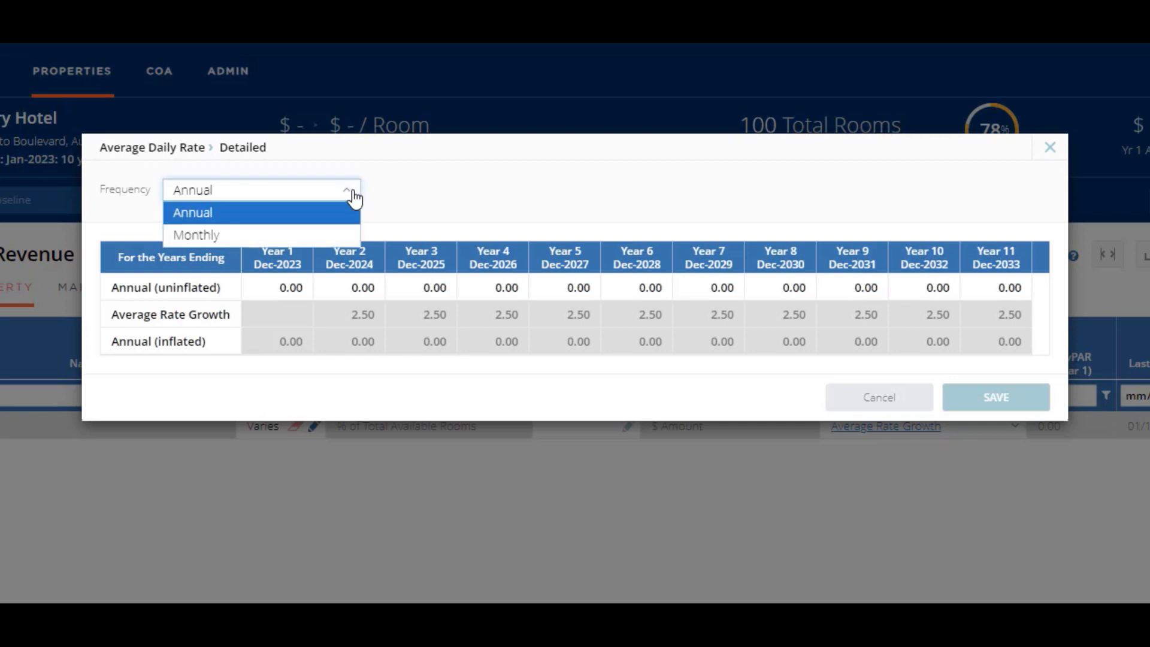
{"action": "left_click", "coordinate": [353, 193]}
{"action": "left_click", "coordinate": [280, 293]}
{"action": "type", "text": "180"}
{"action": "key", "text": "Tab"}
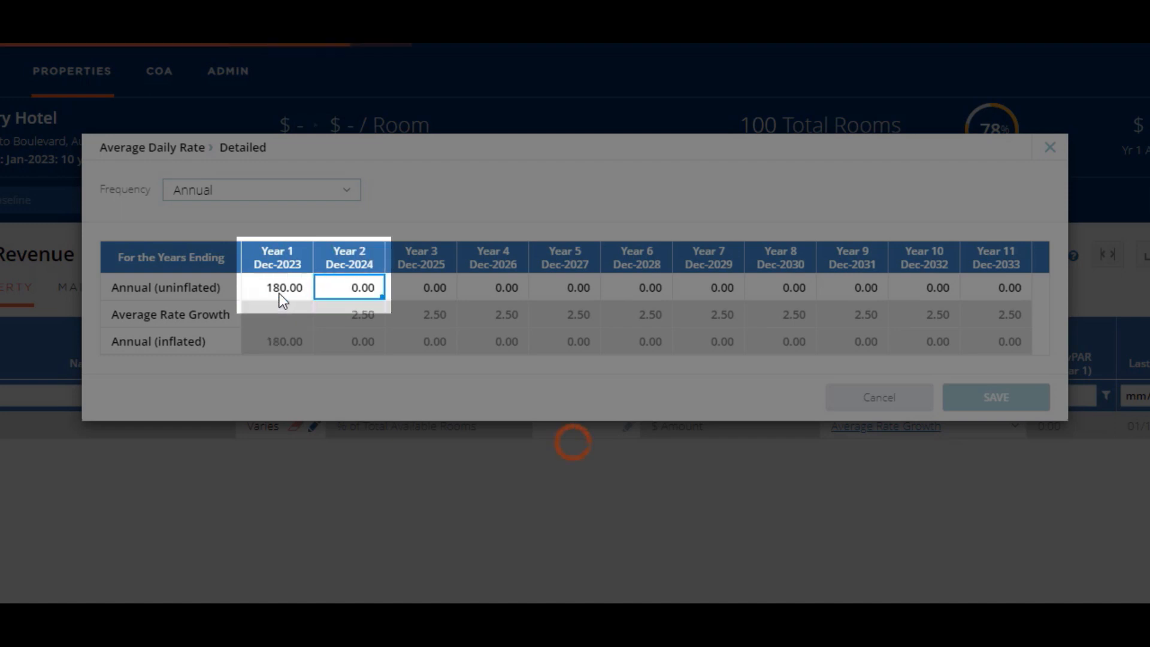
{"action": "type", "text": "190"}
{"action": "key", "text": "Tab"}
{"action": "key", "text": "Tab"}
{"action": "type", "text": "200"}
{"action": "key", "text": "Tab"}
Extend the Year 3 uninflated daily rate through Year 11 and save the detailed average daily rates.
{"action": "left_click", "coordinate": [429, 286]}
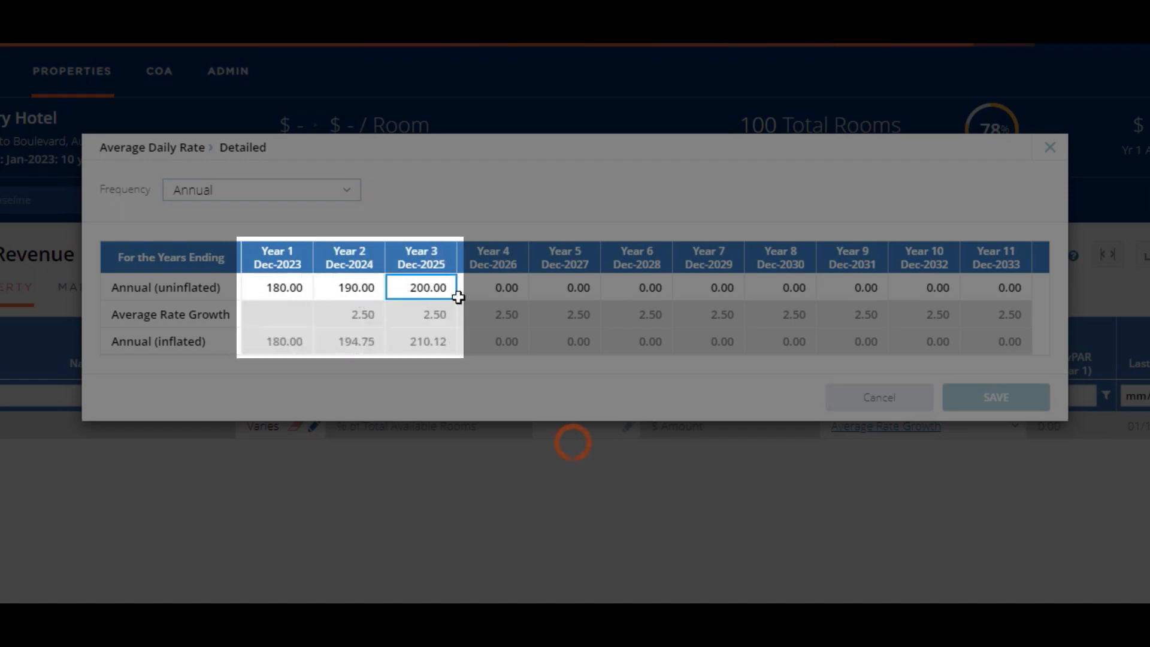
{"action": "left_click_drag", "start_coordinate": [456, 298], "coordinate": [1061, 329]}
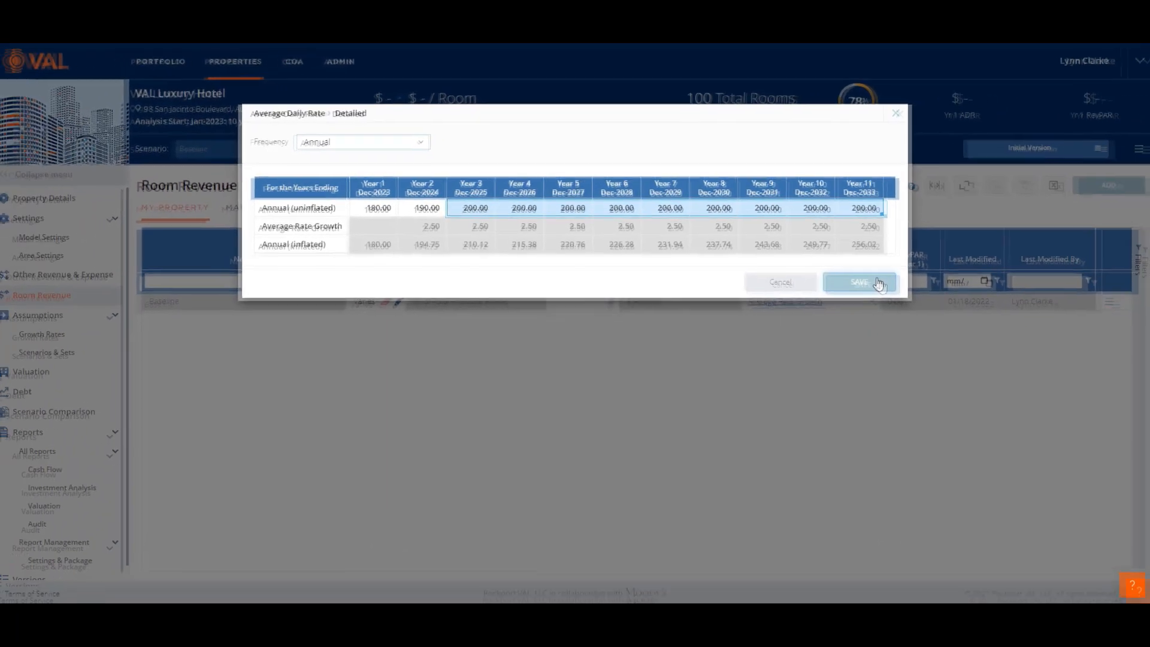
{"action": "left_click", "coordinate": [878, 283]}
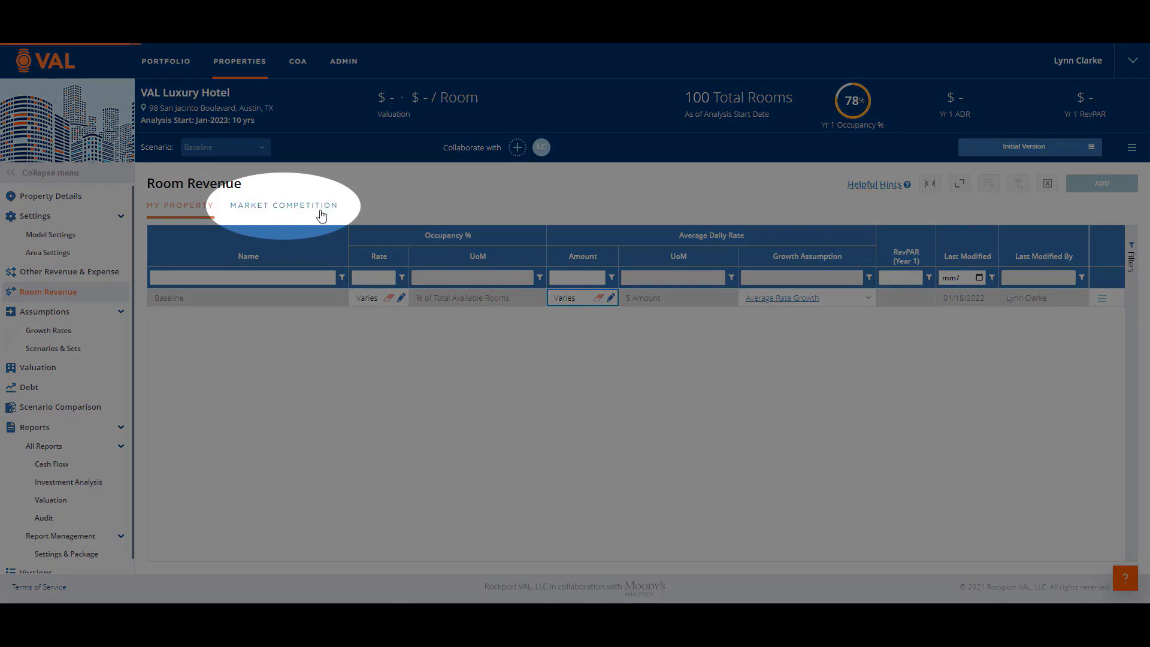
Add a market competition entry named Market Comps Avg with 83% occupancy and an average daily rate of 187.
{"action": "left_click", "coordinate": [313, 207]}
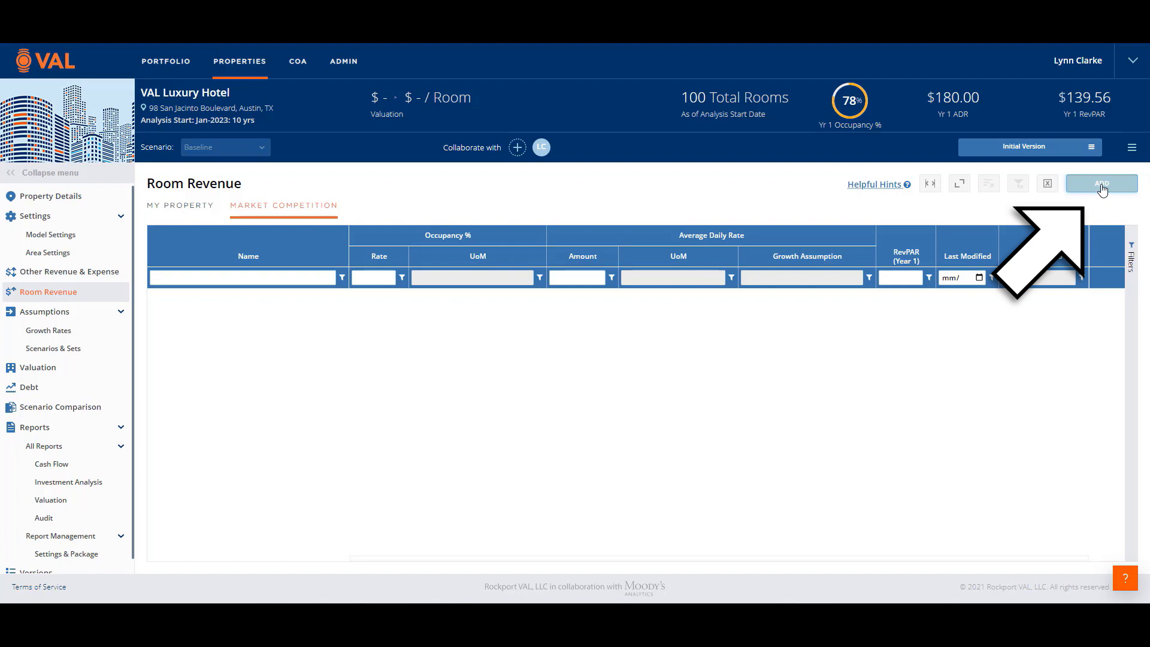
{"action": "left_click", "coordinate": [1103, 190]}
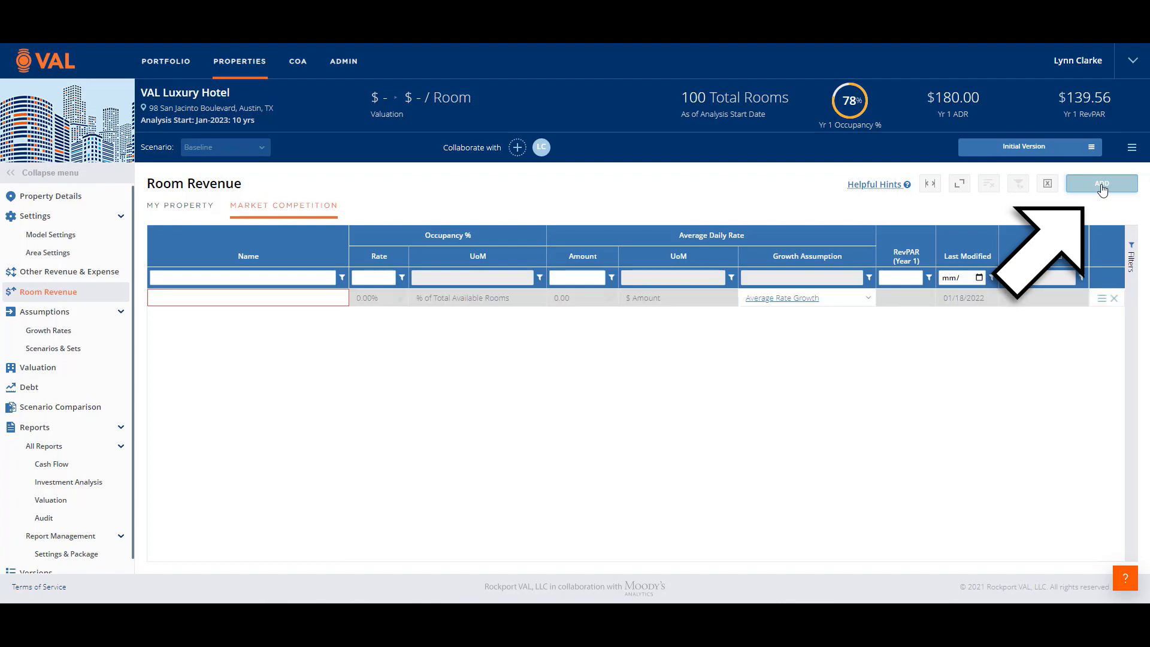
{"action": "left_click", "coordinate": [261, 305]}
{"action": "type", "text": "Market Comps Avg"}
{"action": "left_click", "coordinate": [378, 301]}
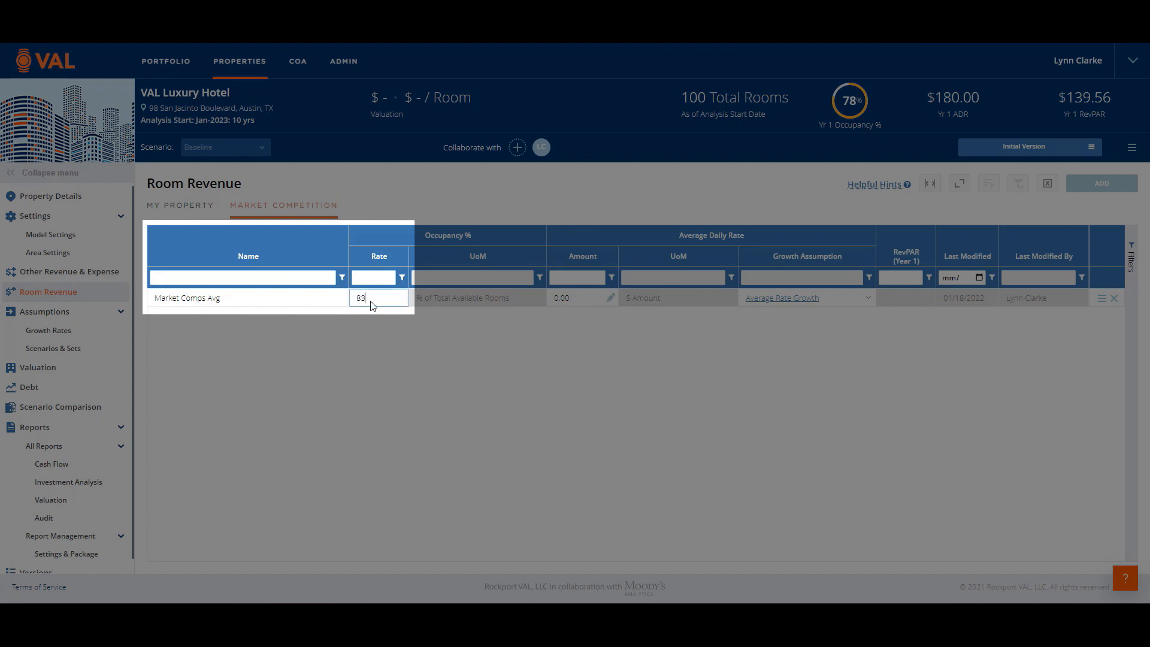
{"action": "left_click", "coordinate": [575, 303]}
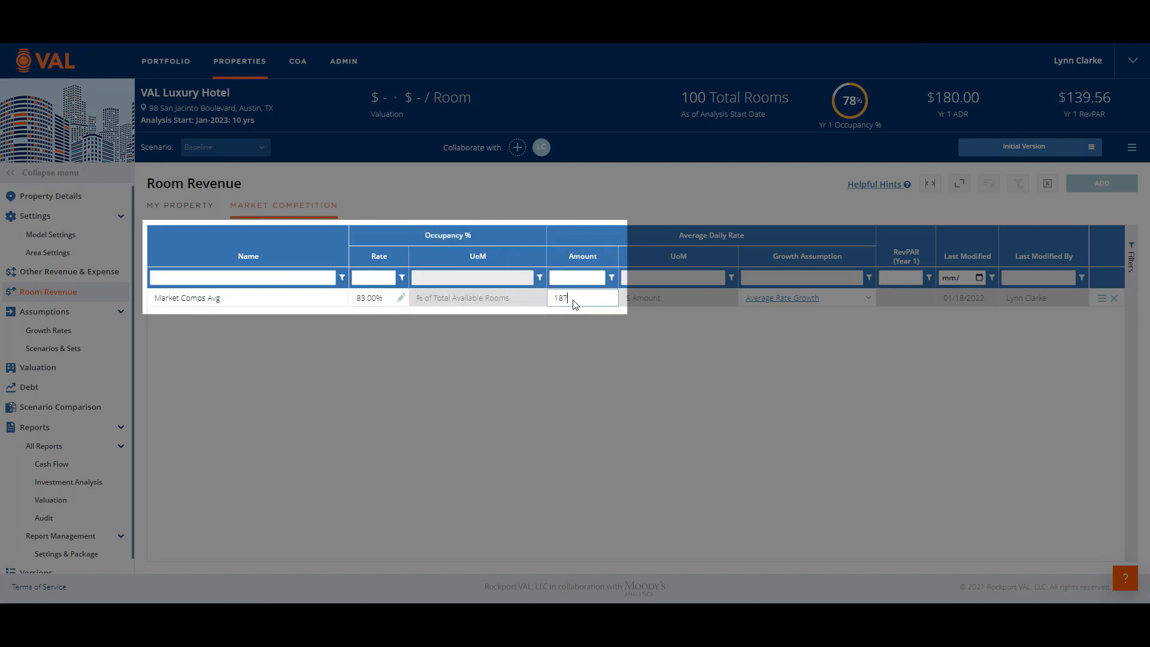
{"action": "left_click", "coordinate": [574, 310]}
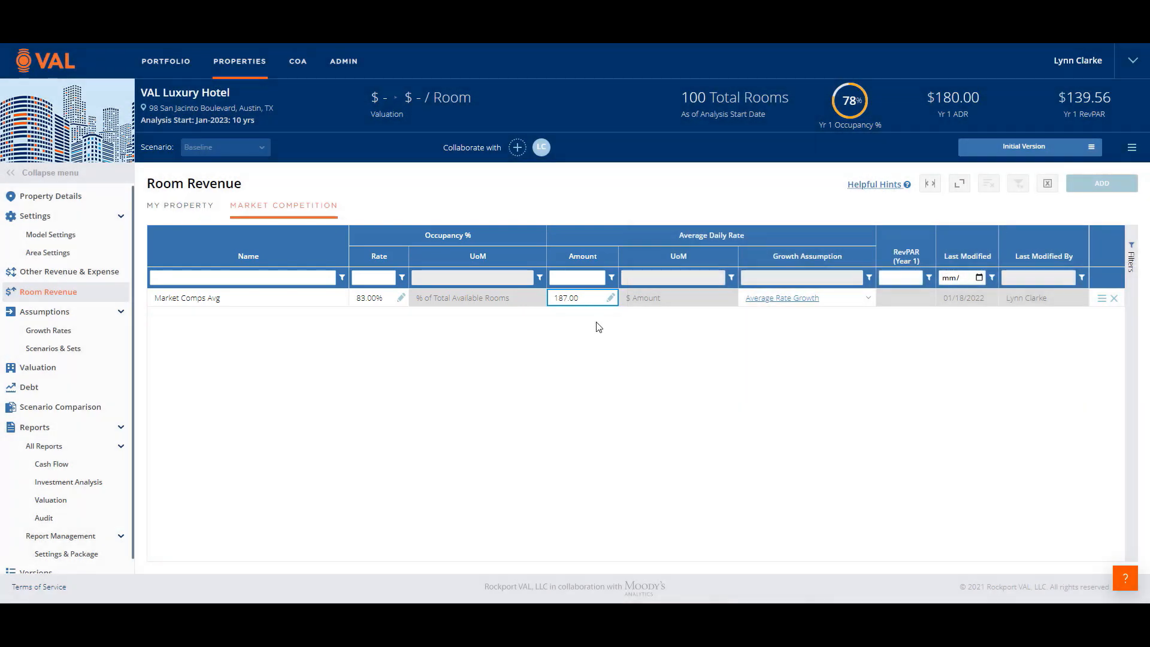
Add a property room revenue set named 100% Market Penetration with occupancy at 100% of Market - Market Comps Avg.
{"action": "left_click", "coordinate": [188, 206]}
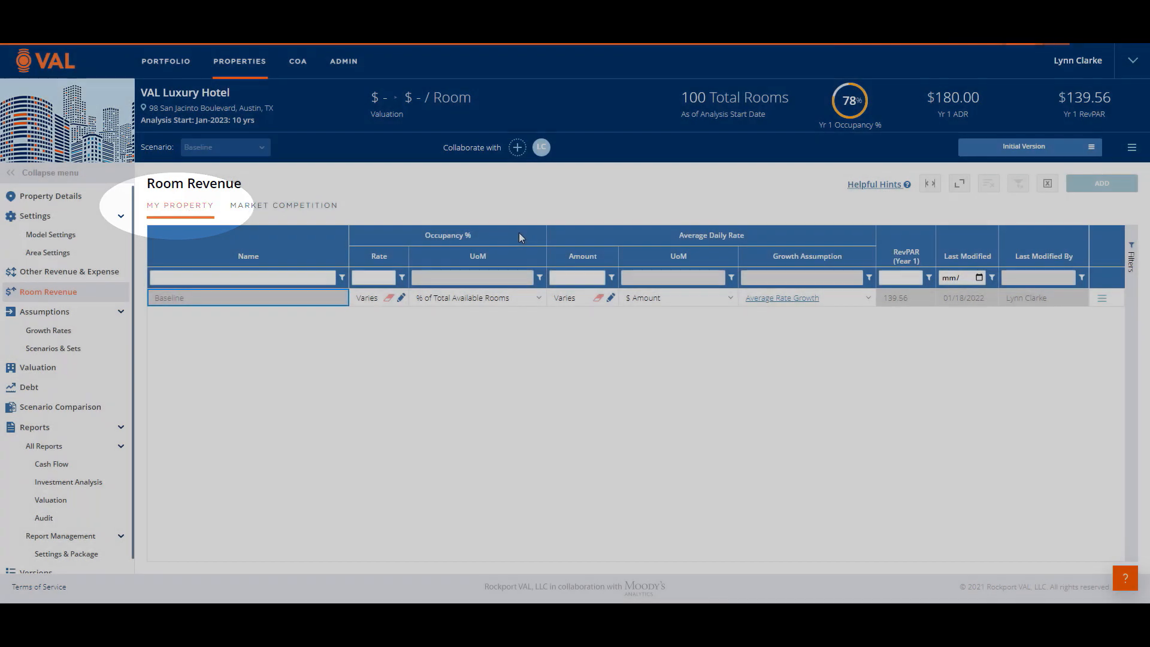
{"action": "left_click", "coordinate": [1103, 186]}
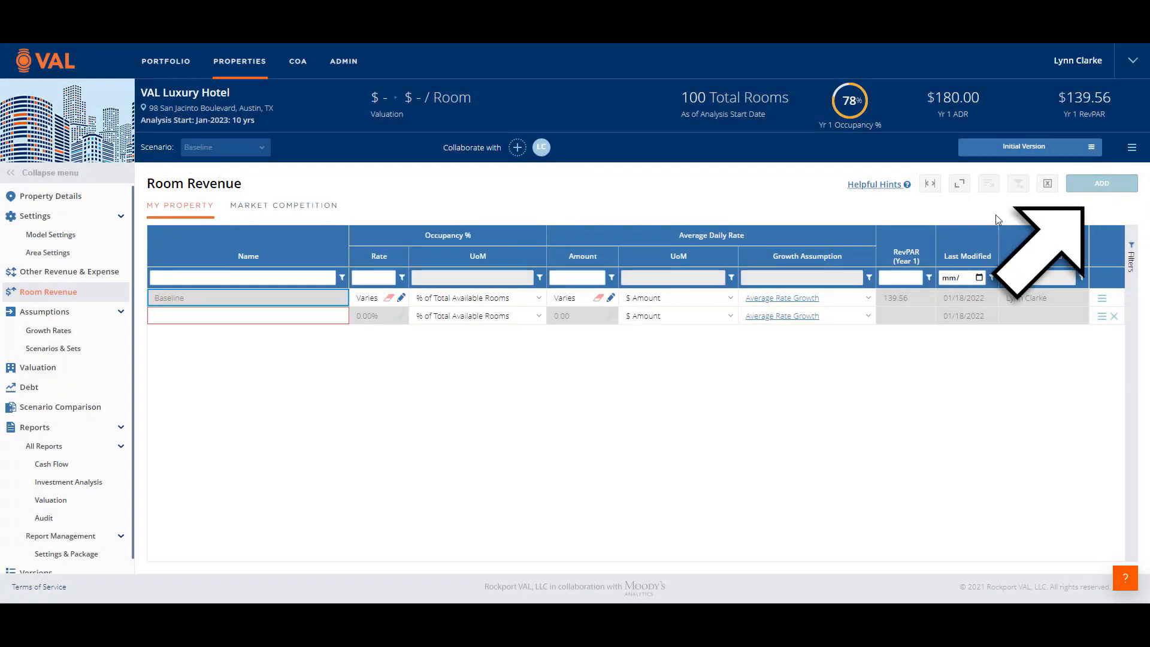
{"action": "left_click", "coordinate": [186, 322]}
{"action": "type", "text": "100% Market Penetration"}
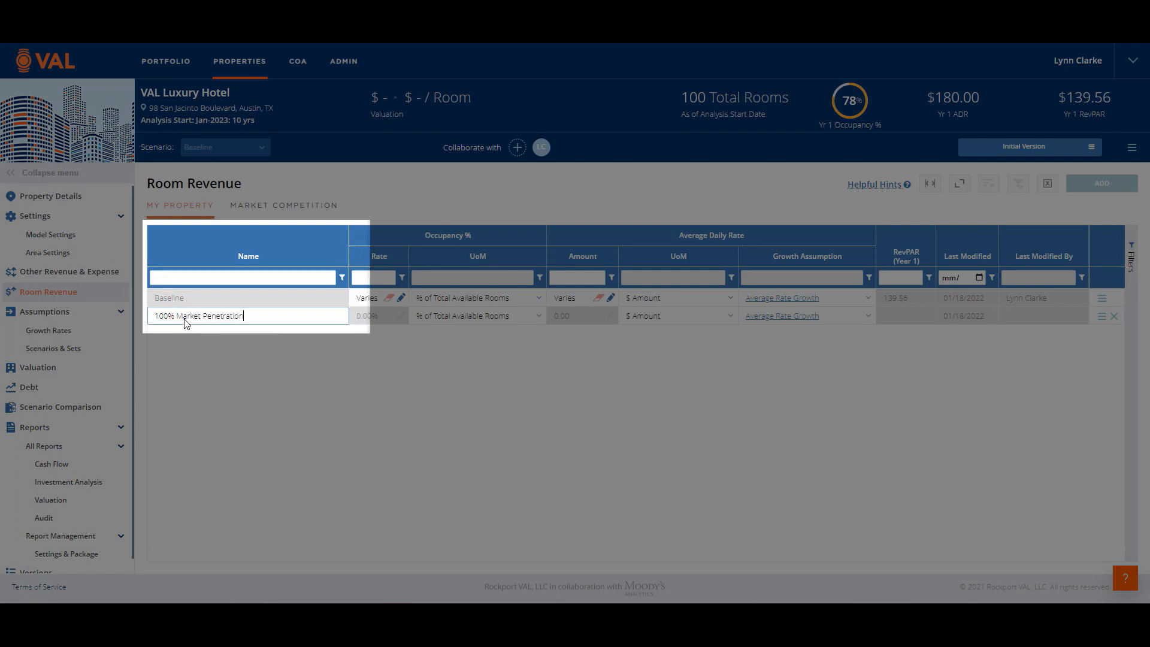
{"action": "left_click", "coordinate": [367, 317]}
{"action": "type", "text": "100"}
{"action": "left_click", "coordinate": [527, 317]}
{"action": "left_click", "coordinate": [539, 316]}
{"action": "left_click", "coordinate": [517, 353]}
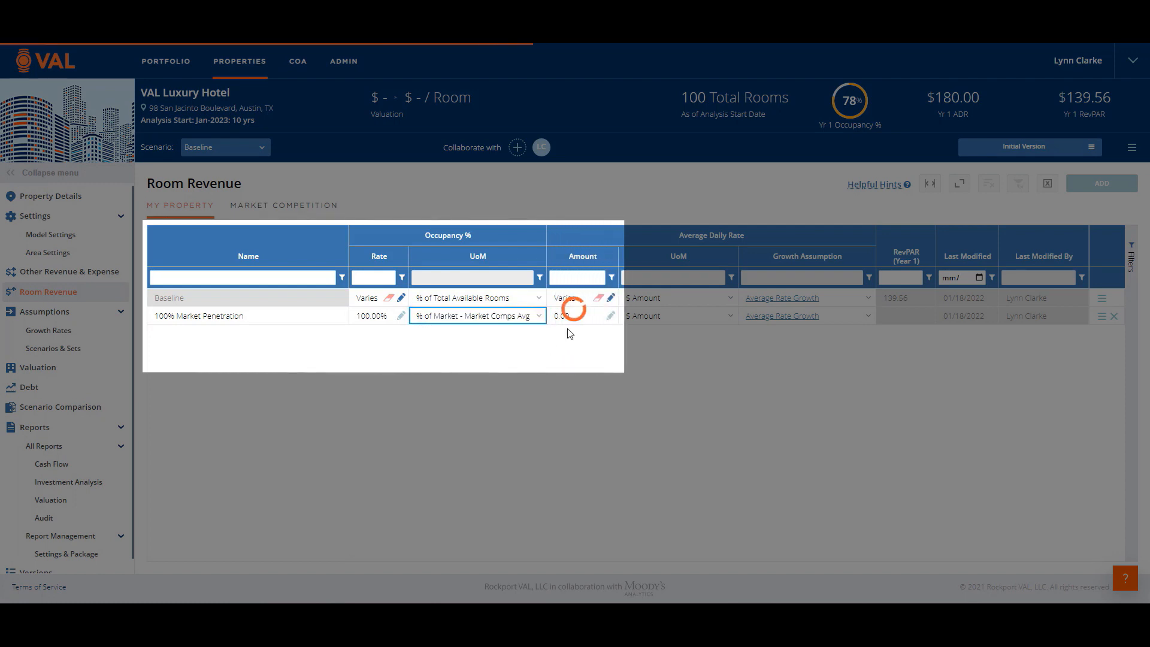
Set the average daily rate of the 100% Market Penetration set to 100% of Market - Market Comps Avg.
{"action": "left_click", "coordinate": [581, 318]}
{"action": "type", "text": "100"}
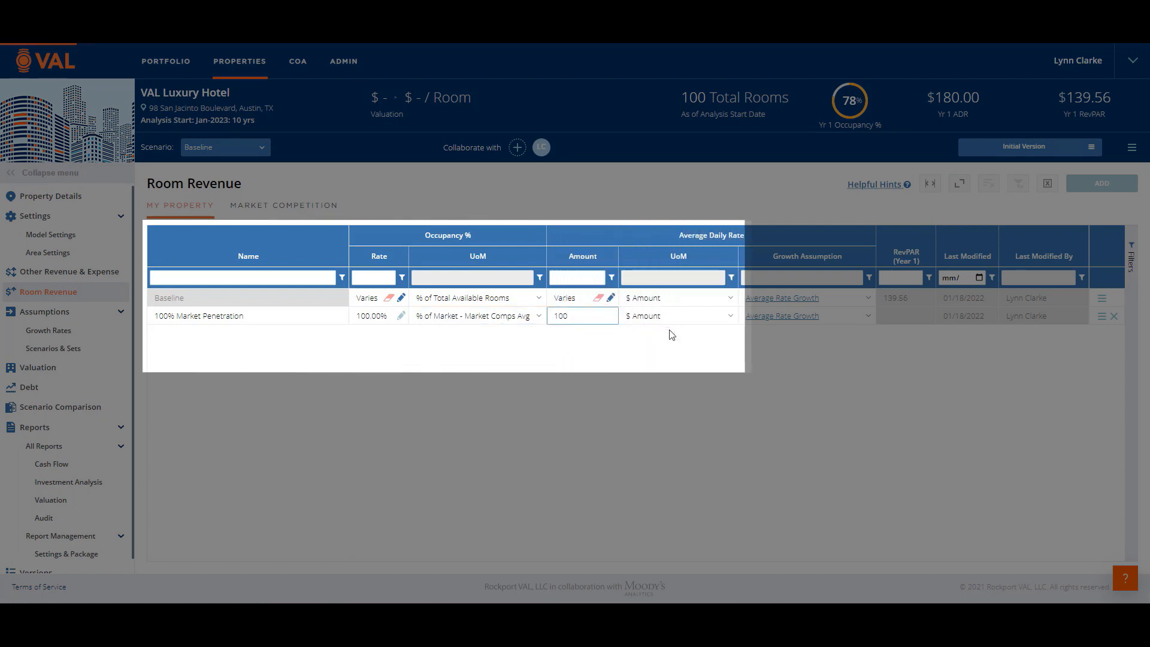
{"action": "left_click", "coordinate": [732, 318]}
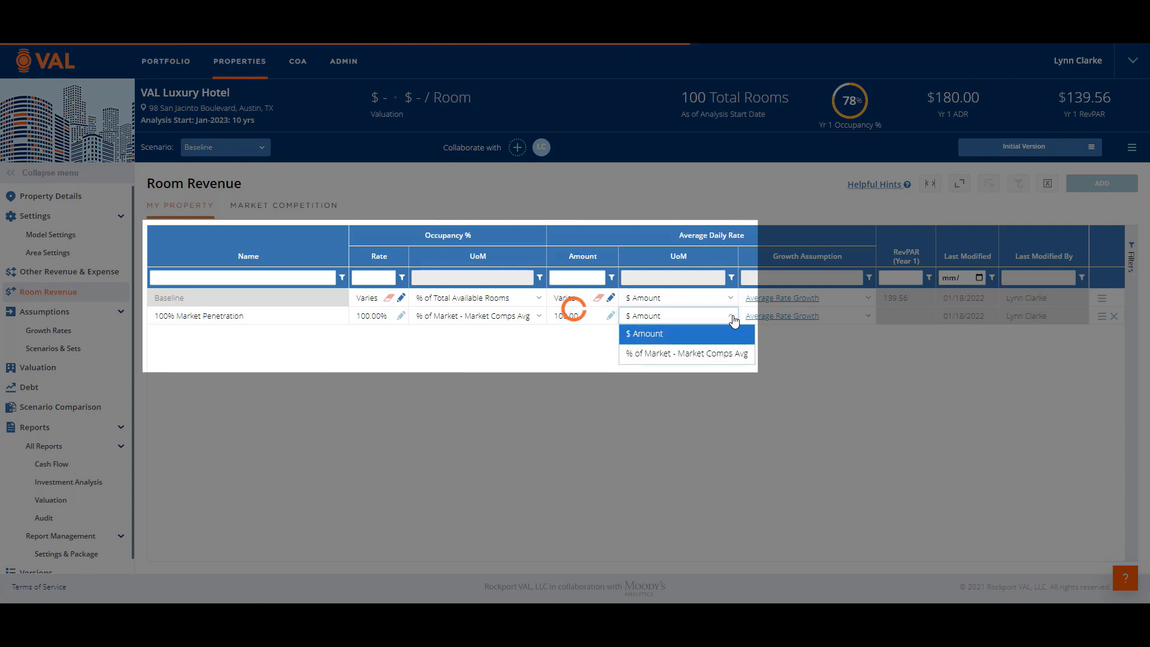
{"action": "left_click", "coordinate": [706, 354]}
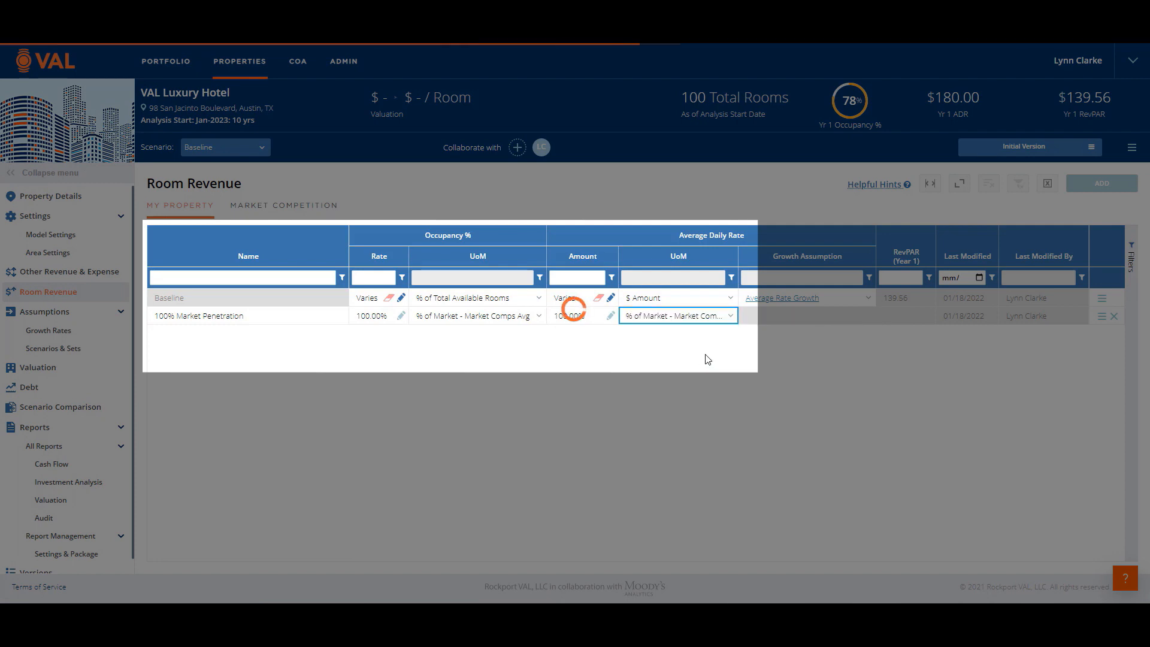
Clone the 100% Market Penetration set and rename the clone as 90% Market Penetration Copy.
{"action": "left_click", "coordinate": [273, 318]}
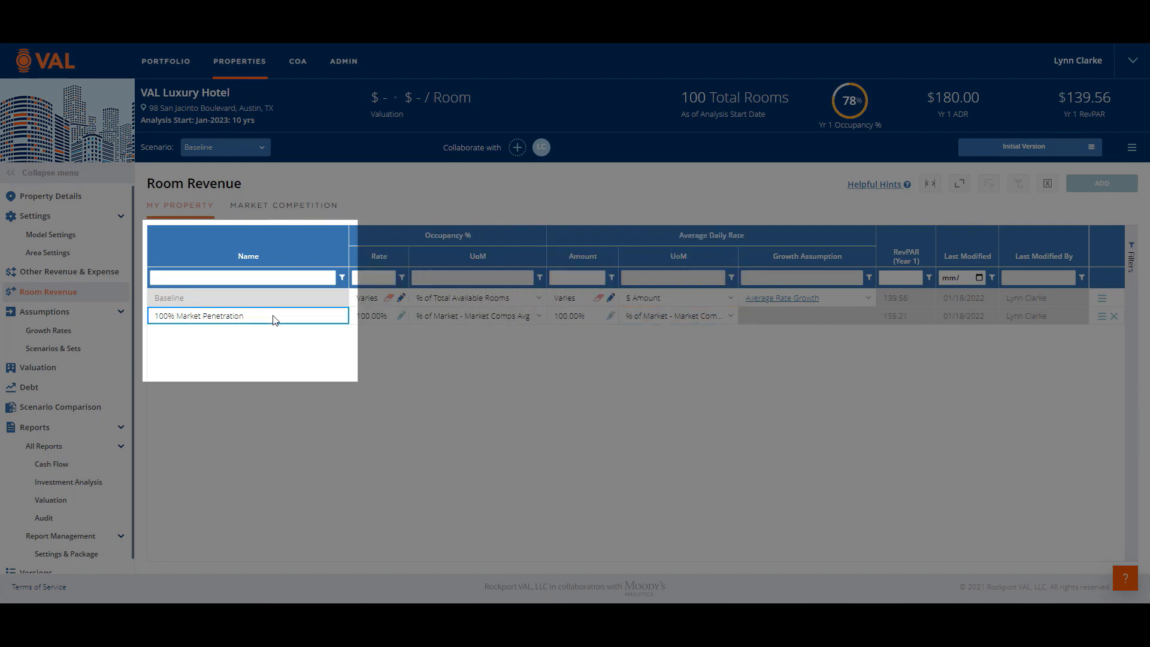
{"action": "right_click", "coordinate": [274, 319]}
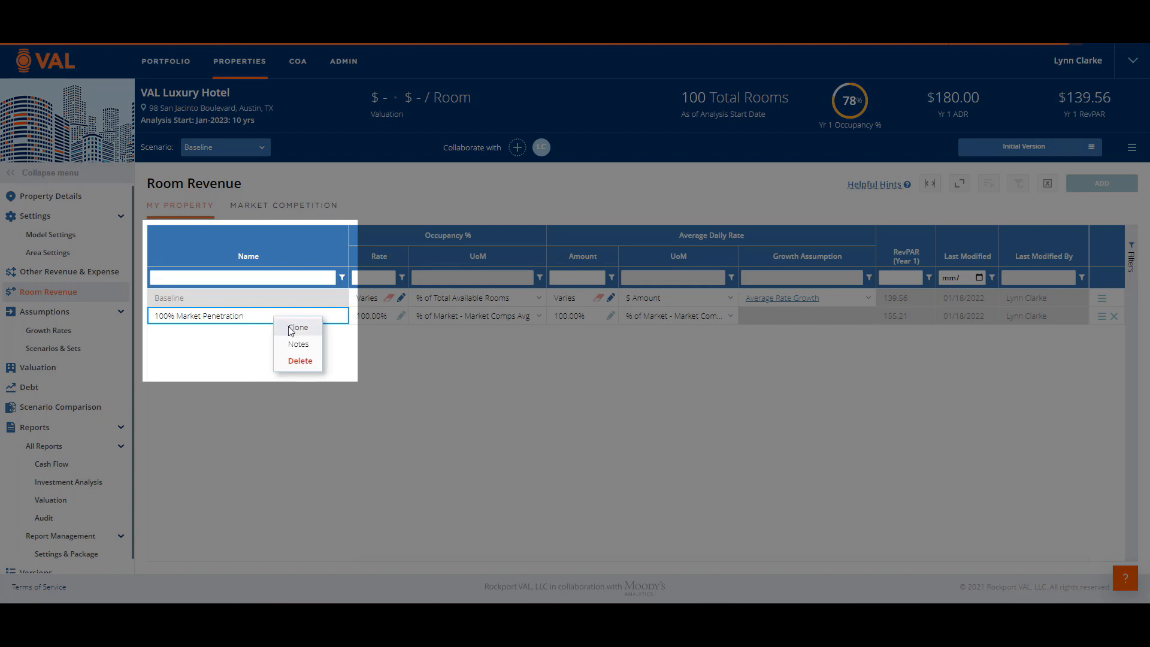
{"action": "left_click", "coordinate": [291, 327]}
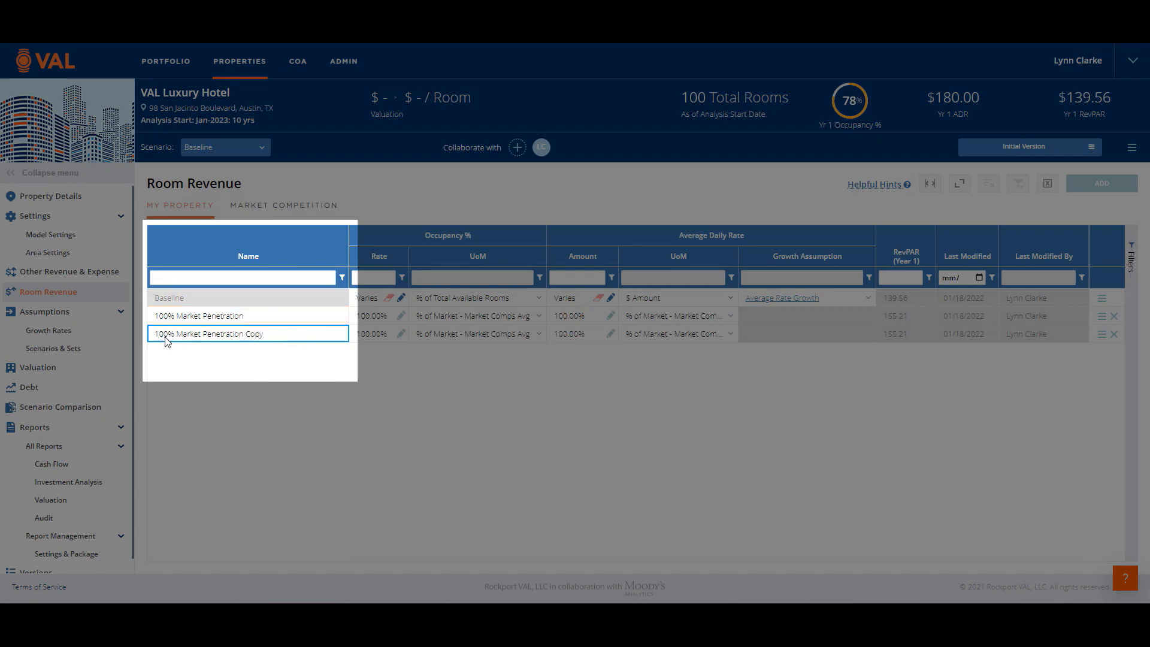
{"action": "left_click", "coordinate": [167, 339]}
{"action": "double_click", "coordinate": [161, 334]}
{"action": "type", "text": "90"}
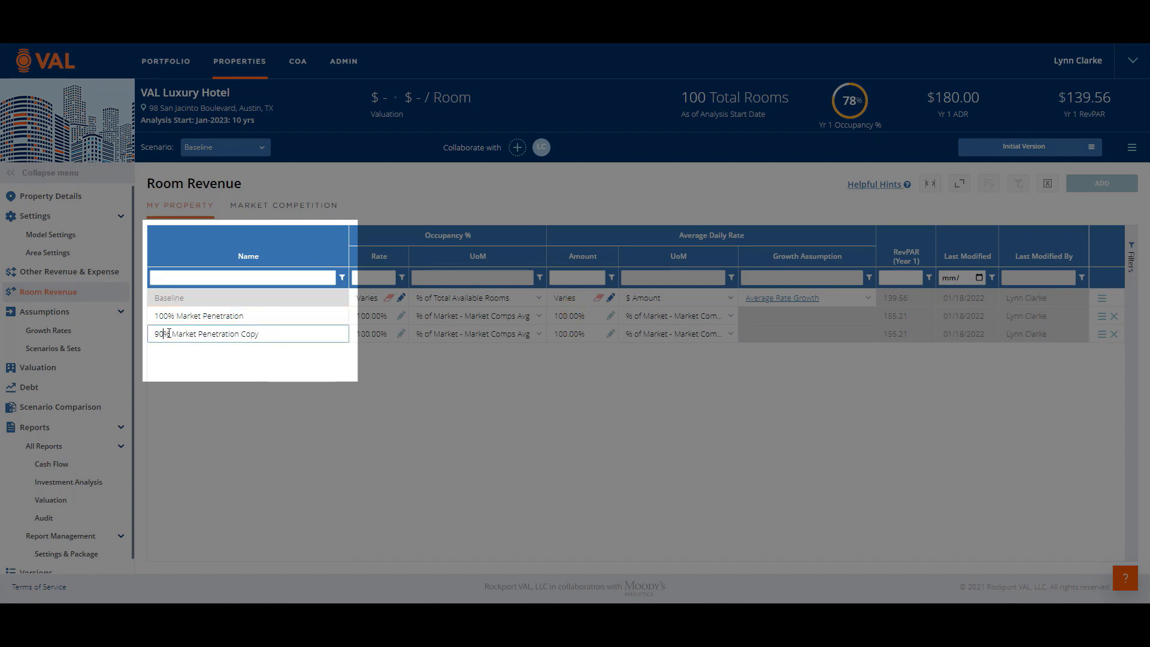
Set both the occupancy rate and the average daily rate of 90% Market Penetration Copy to 90%.
{"action": "left_click", "coordinate": [384, 334]}
{"action": "type", "text": "90"}
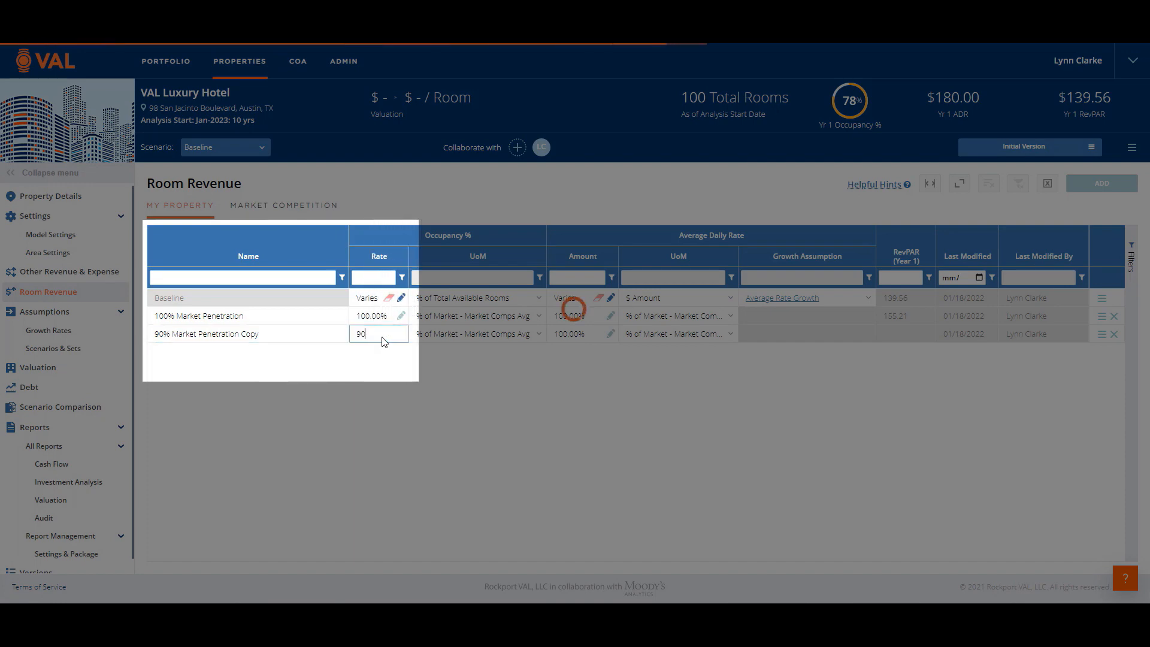
{"action": "left_click", "coordinate": [580, 332]}
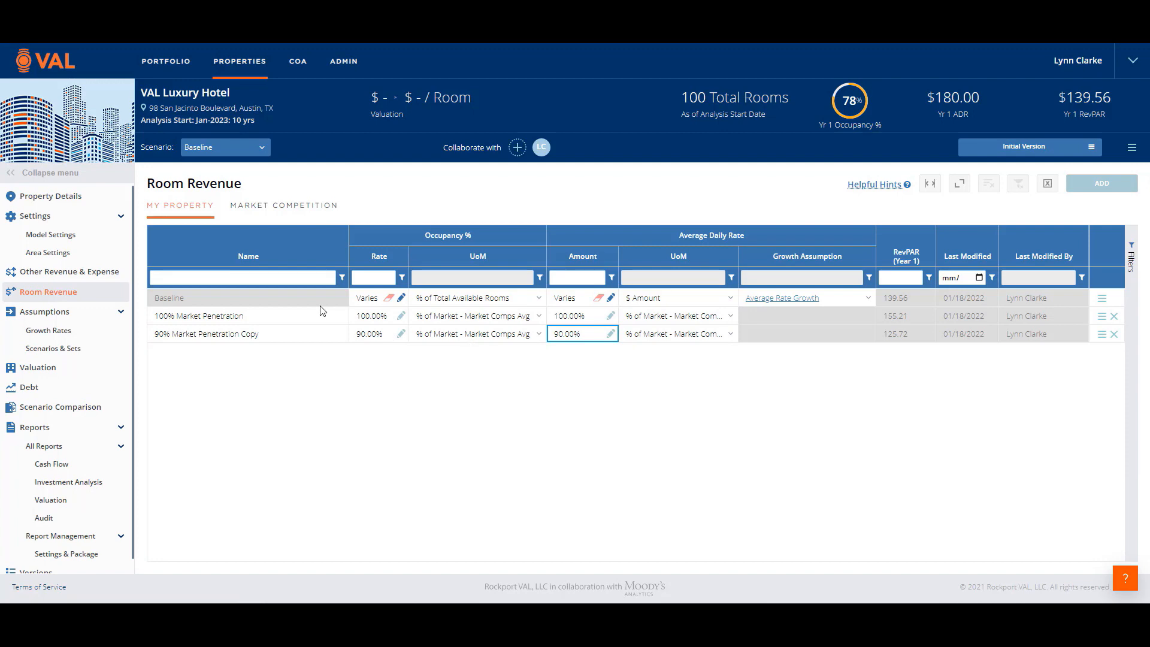
Set the default Rooms expense in Other Revenue & Expense to 30% of room revenue.
{"action": "left_click", "coordinate": [91, 276]}
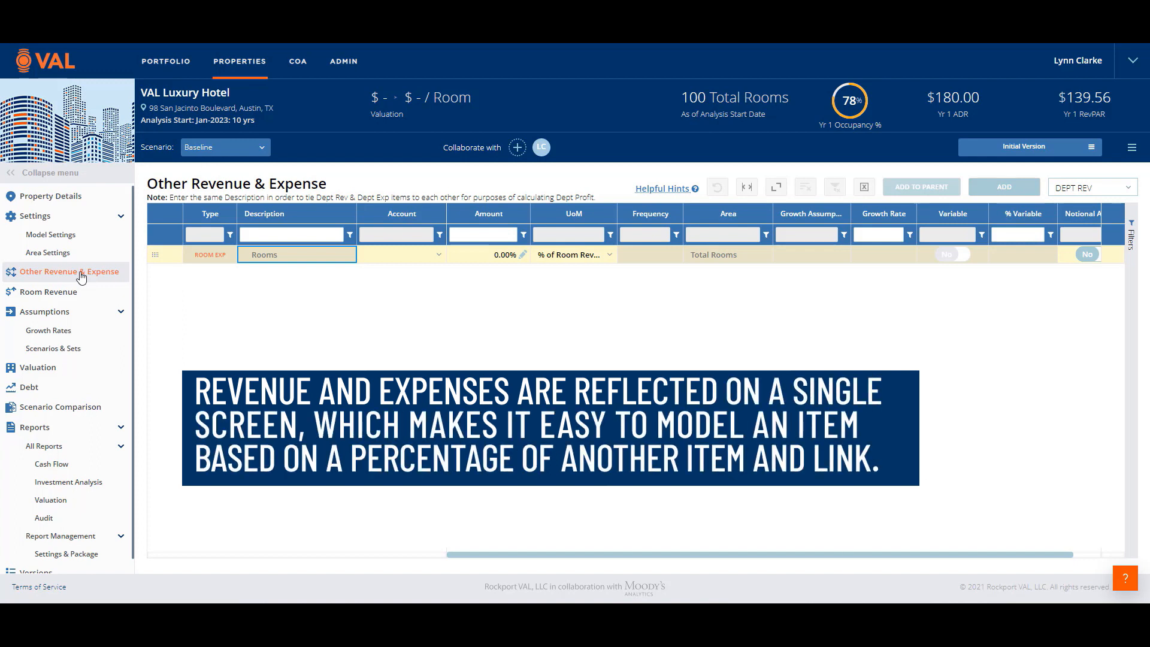
{"action": "left_click", "coordinate": [498, 257]}
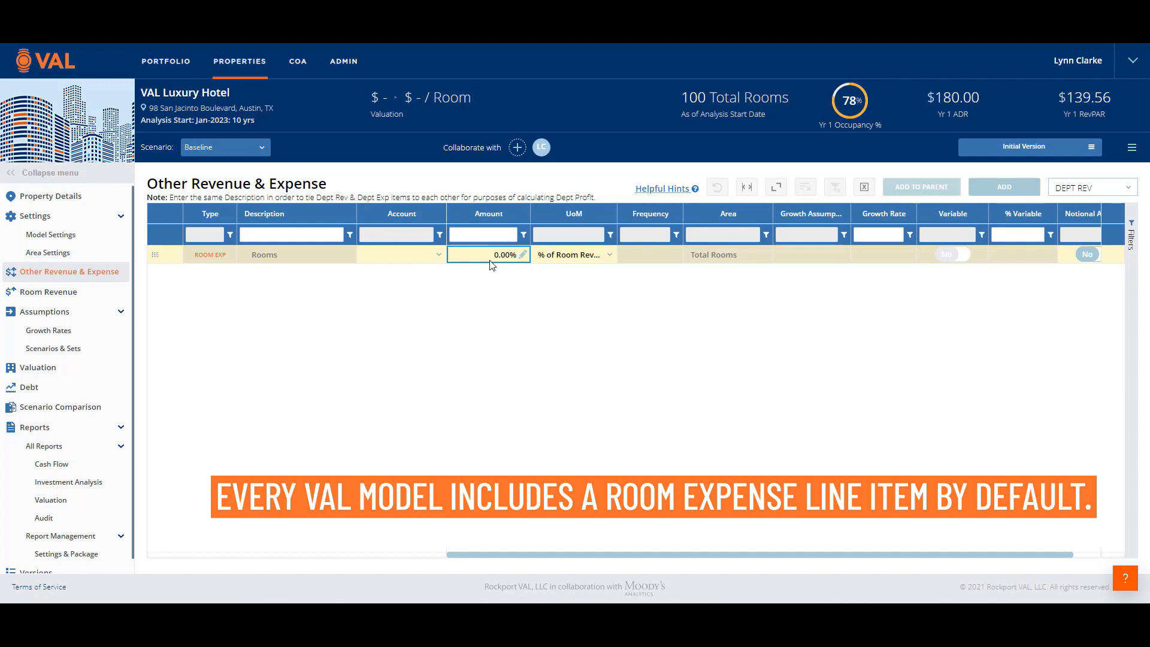
{"action": "type", "text": "30"}
{"action": "key", "text": "Return"}
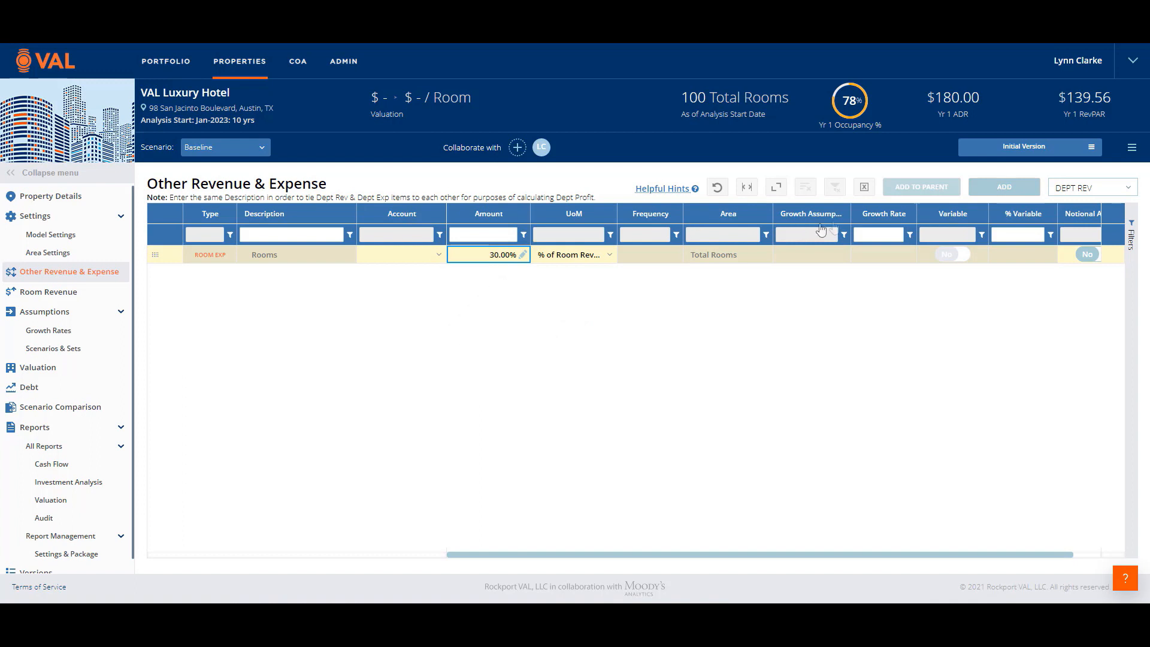
Add a departmental revenue line (DEPT REV) named F&B at 5% of Room Revenue.
{"action": "left_click", "coordinate": [1003, 188]}
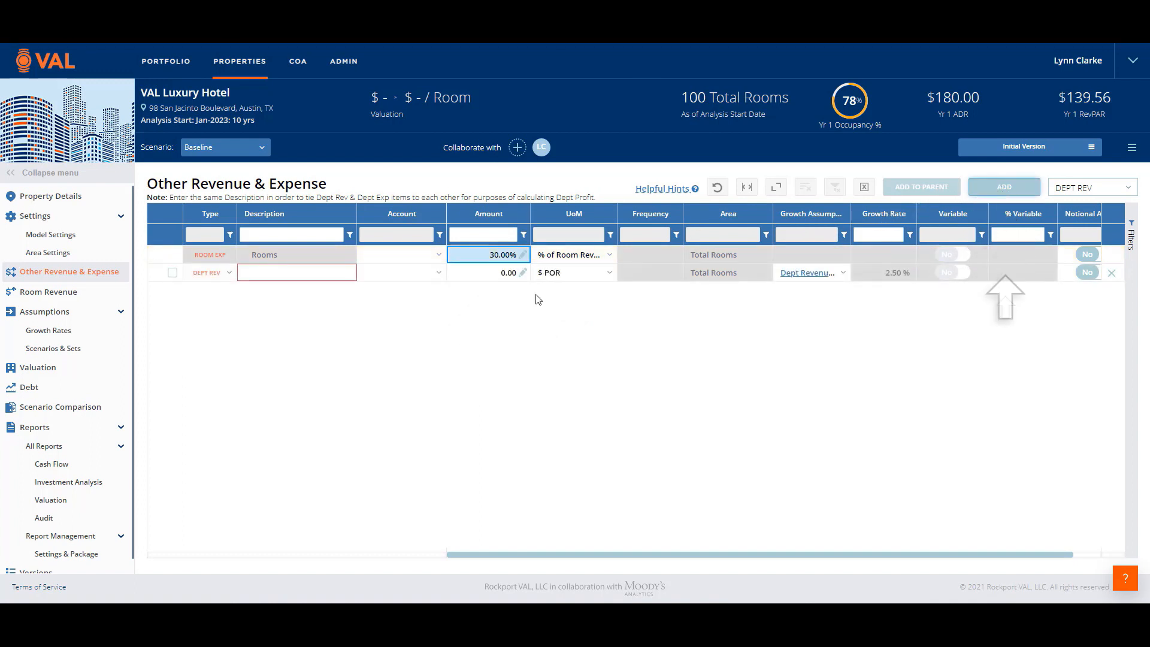
{"action": "left_click", "coordinate": [229, 275]}
{"action": "left_click", "coordinate": [229, 273]}
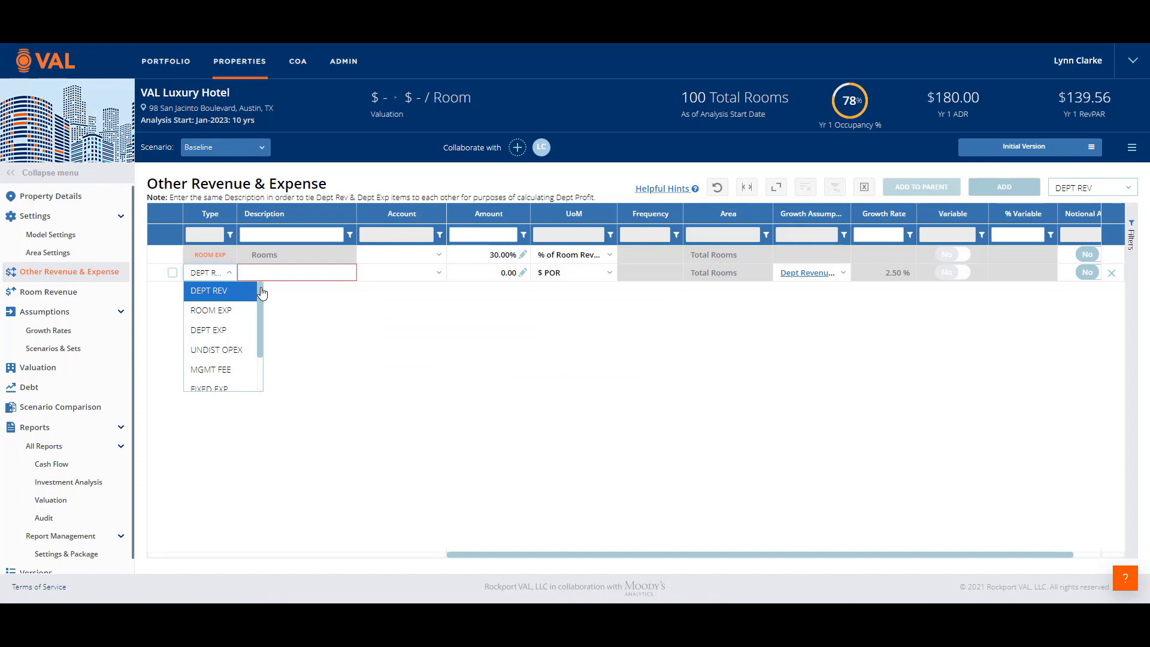
{"action": "left_click", "coordinate": [279, 278]}
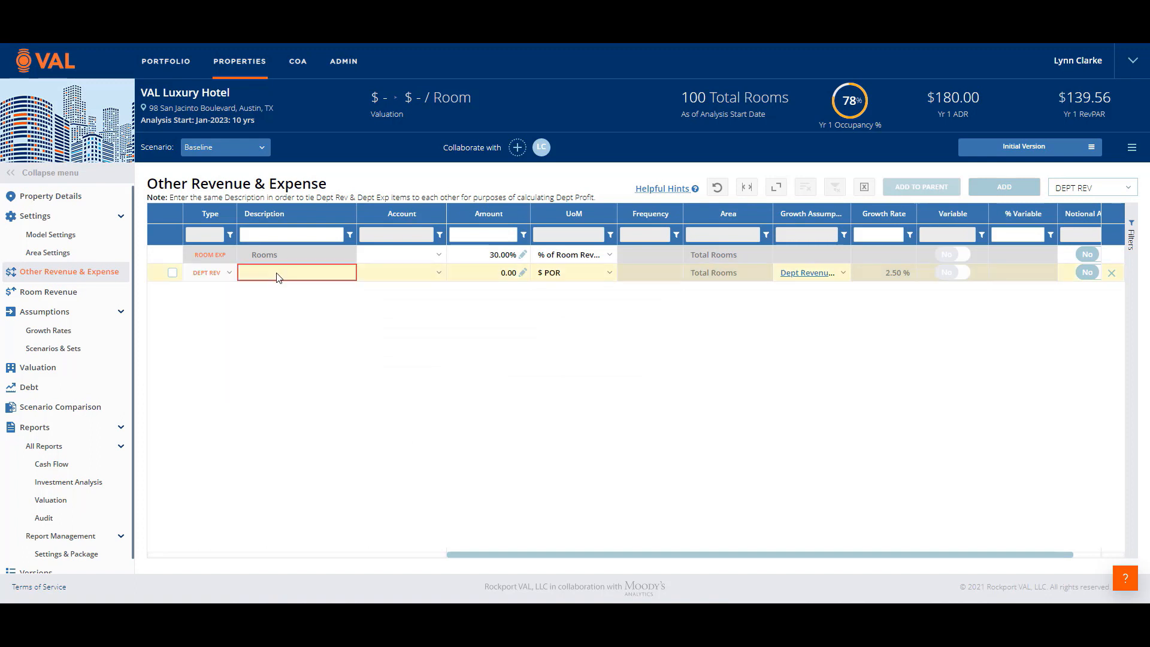
{"action": "left_click", "coordinate": [279, 273]}
{"action": "type", "text": "F&B"}
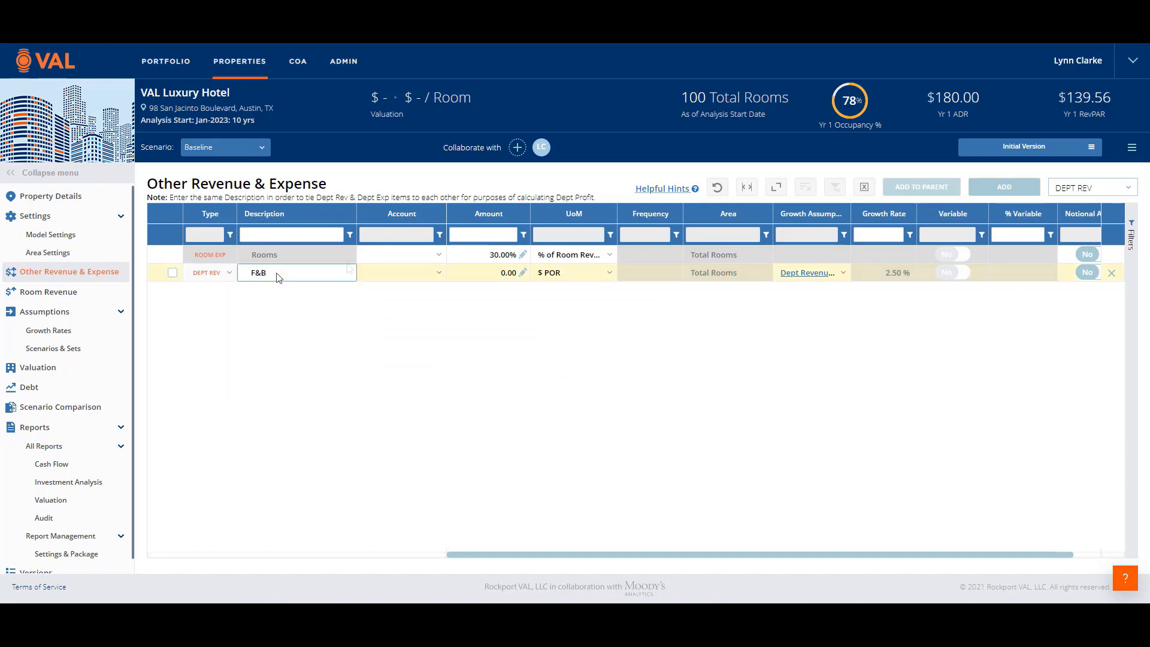
{"action": "left_click", "coordinate": [487, 280]}
{"action": "type", "text": "5"}
{"action": "left_click", "coordinate": [614, 279]}
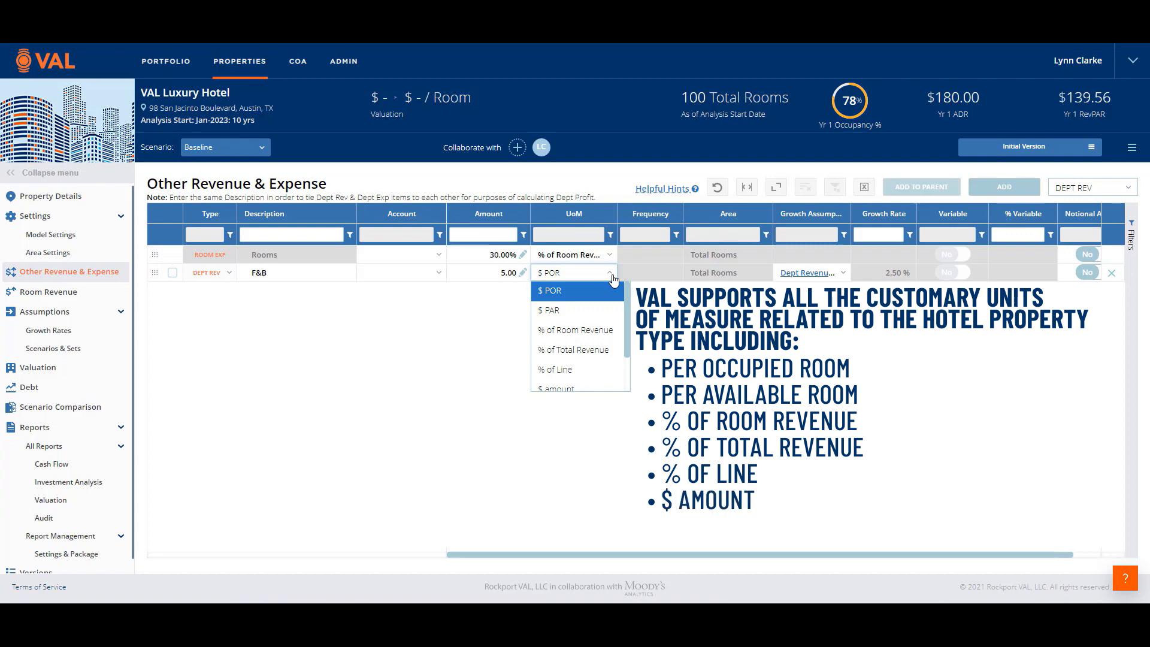
{"action": "left_click", "coordinate": [582, 331]}
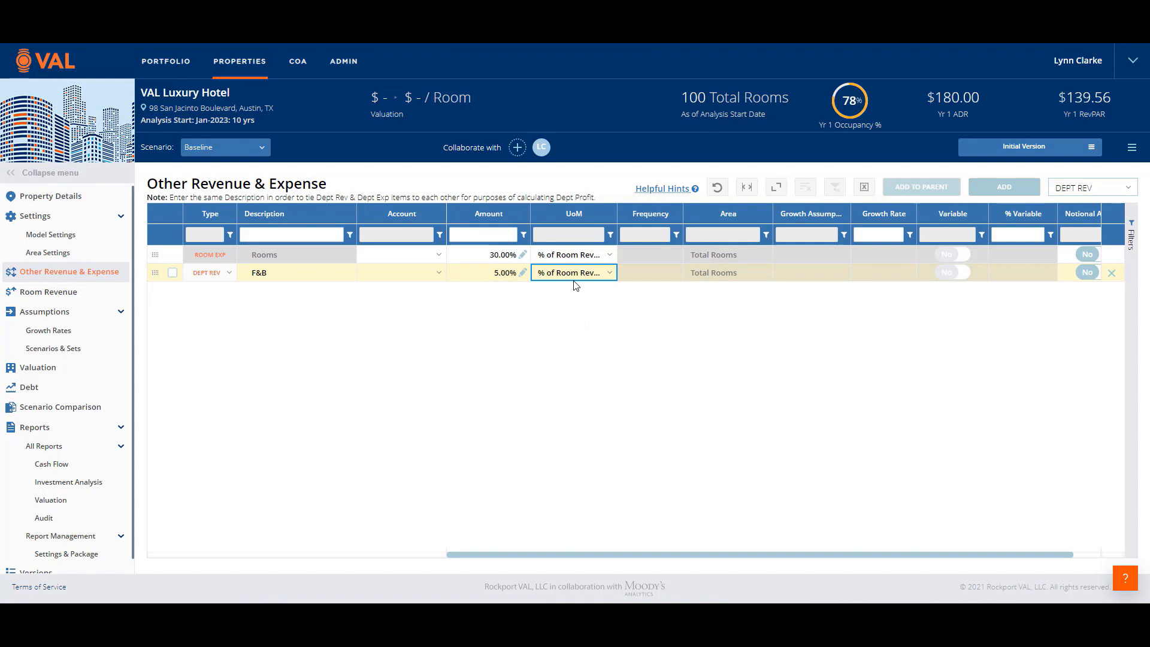
Clone the F&B revenue line as a departmental expense and set it to 40% of the F&B departmental revenue line.
{"action": "left_click", "coordinate": [301, 274]}
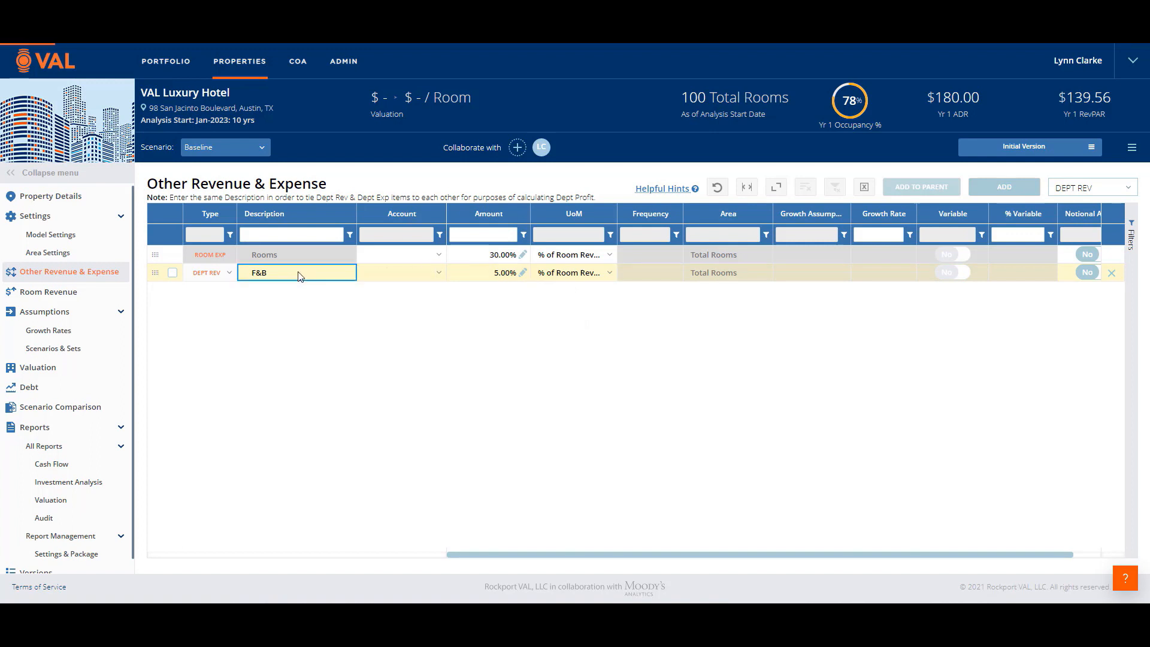
{"action": "right_click", "coordinate": [301, 275]}
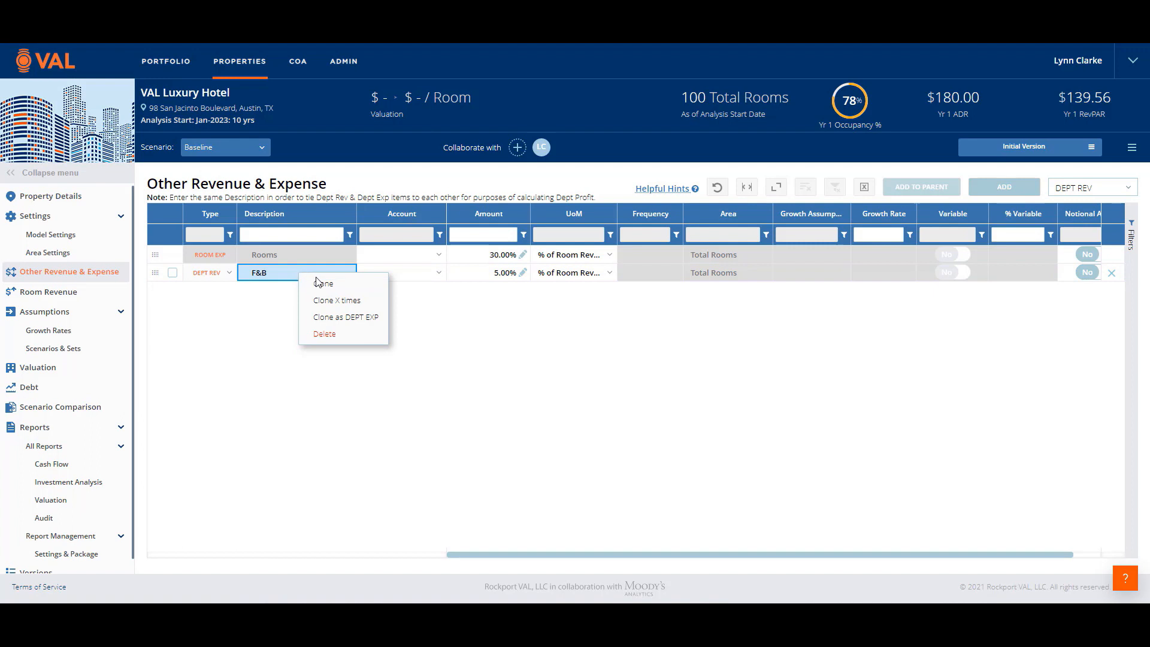
{"action": "left_click", "coordinate": [331, 321]}
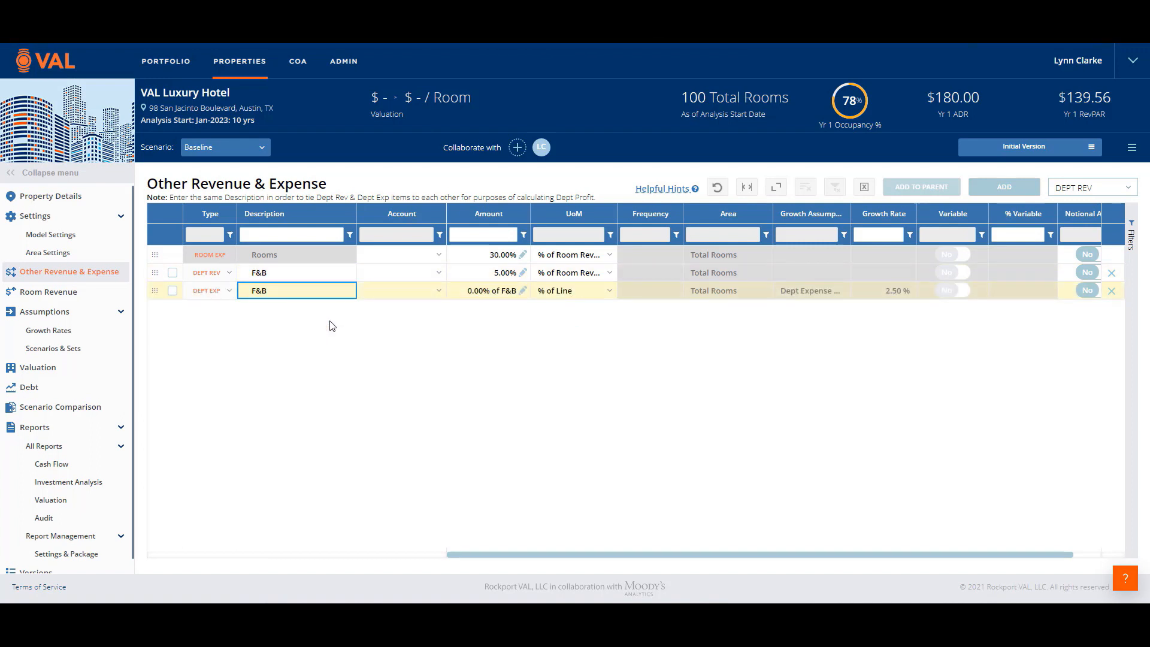
{"action": "left_click", "coordinate": [523, 291]}
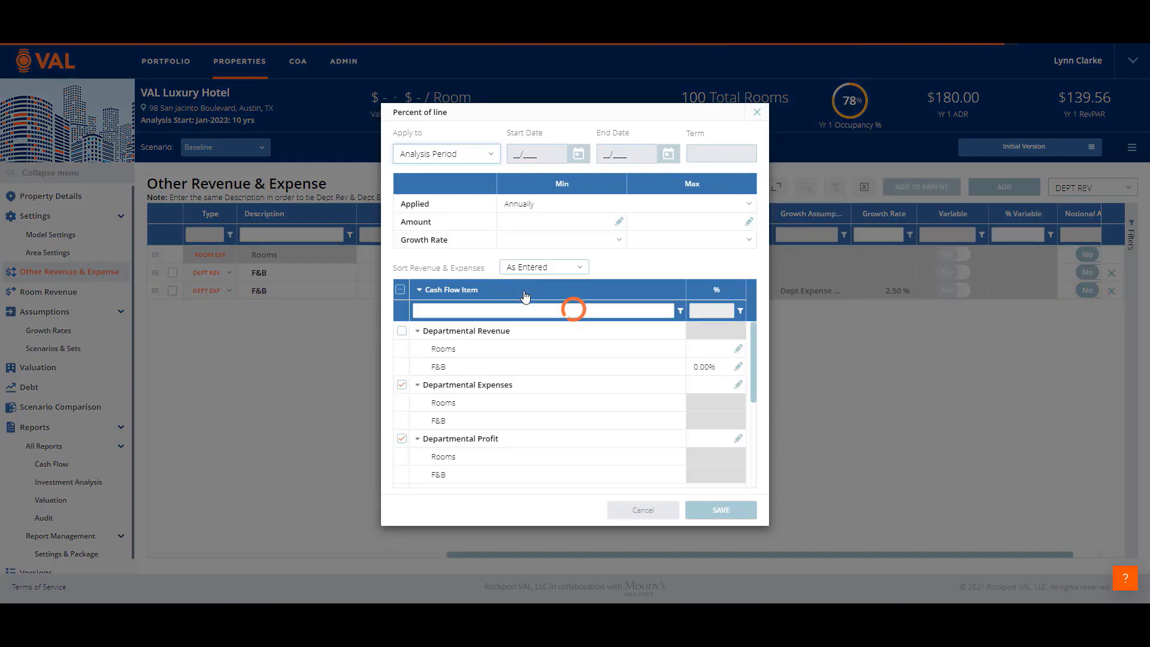
{"action": "left_click", "coordinate": [708, 367]}
{"action": "type", "text": "40"}
{"action": "key", "text": "Return"}
{"action": "left_click", "coordinate": [715, 513]}
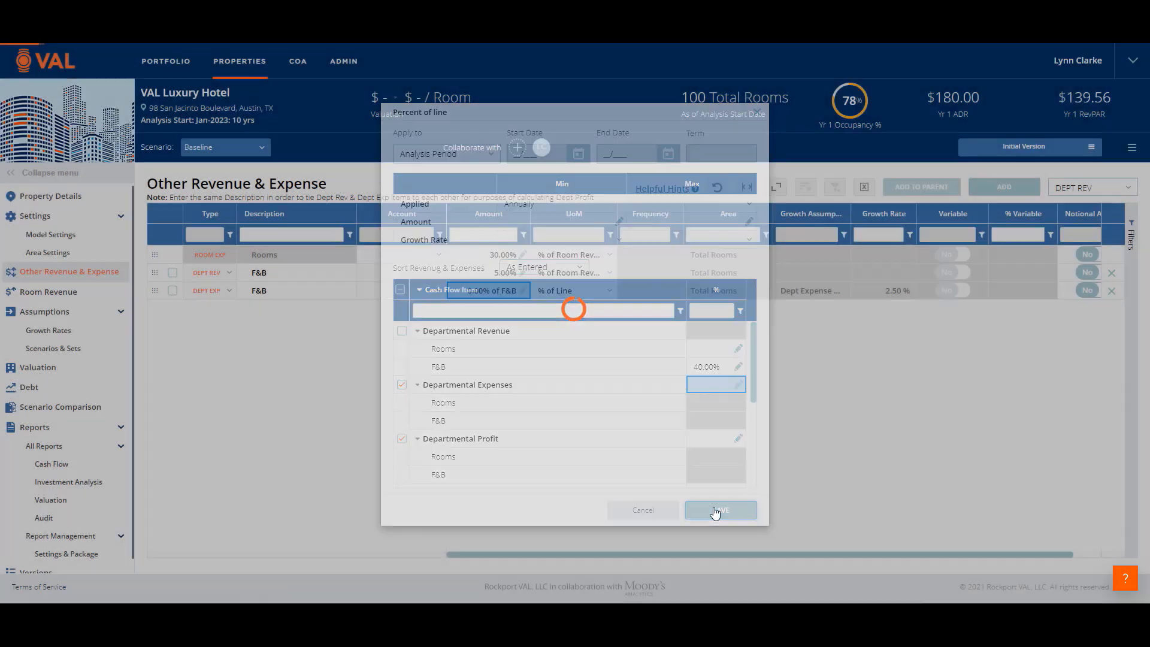
Add an undistributed operating expense (UNDIST OPEX) named General & Administrative with an amount of 700 $ PAR.
{"action": "left_click", "coordinate": [1130, 189]}
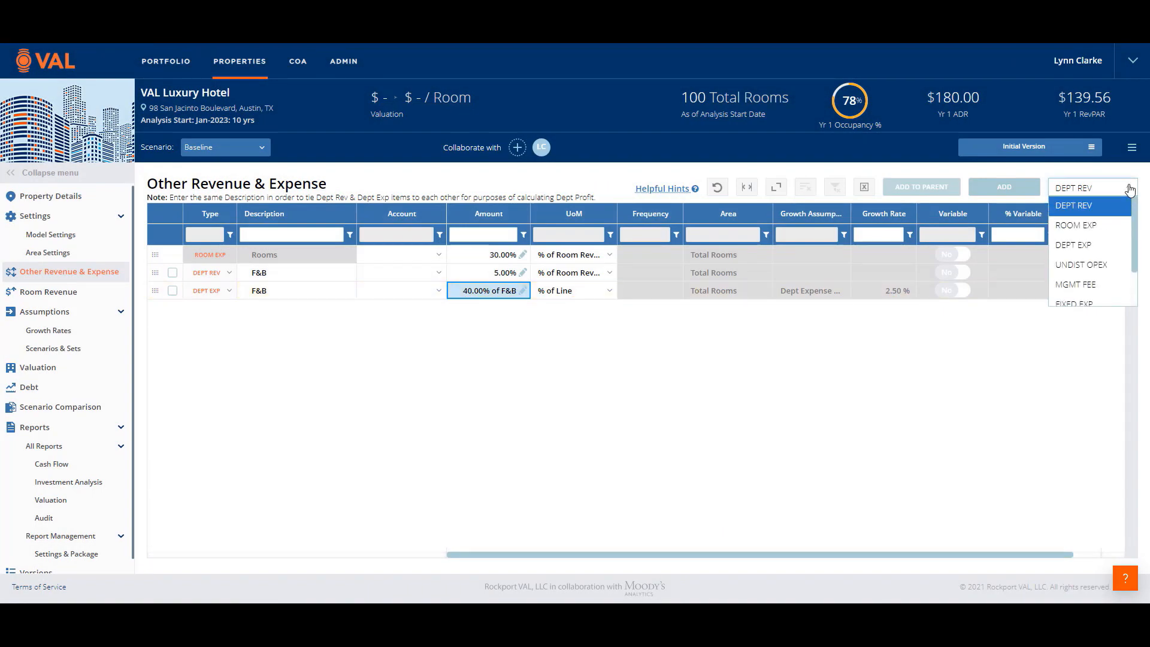
{"action": "left_click", "coordinate": [1084, 265]}
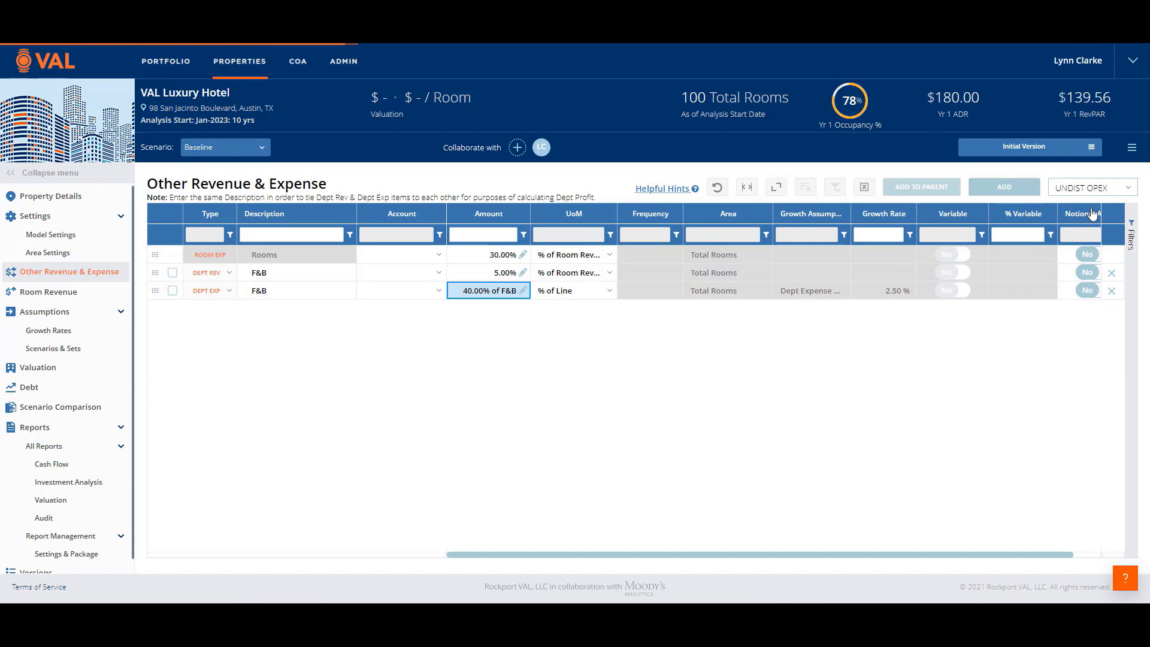
{"action": "left_click", "coordinate": [1007, 188]}
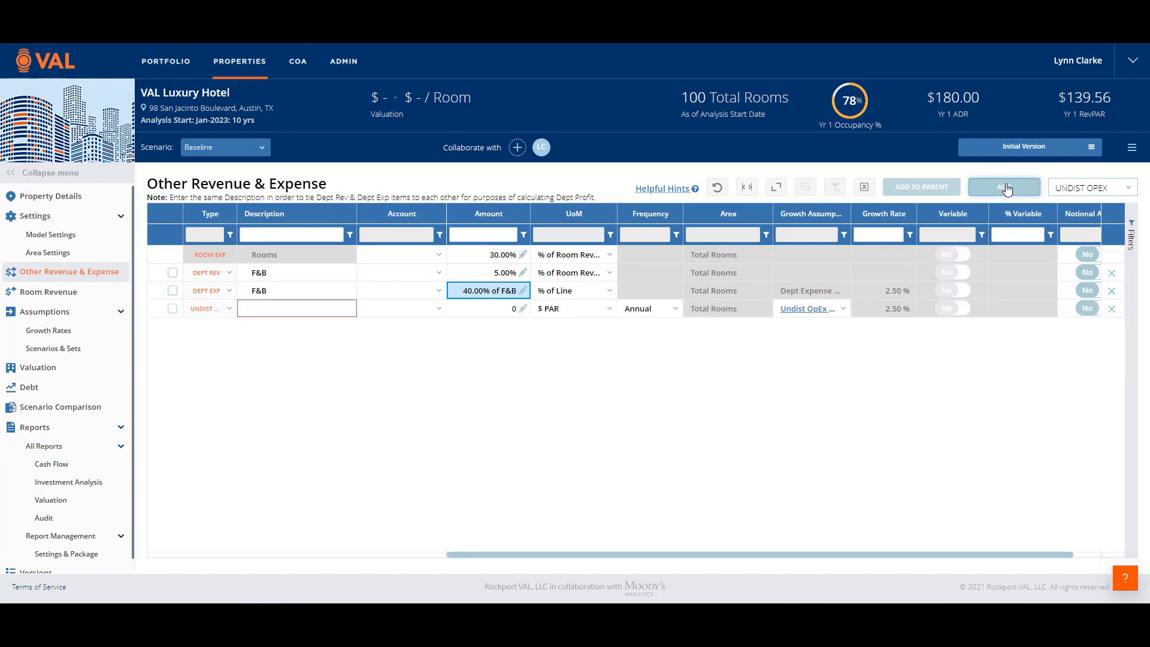
{"action": "left_click", "coordinate": [287, 306]}
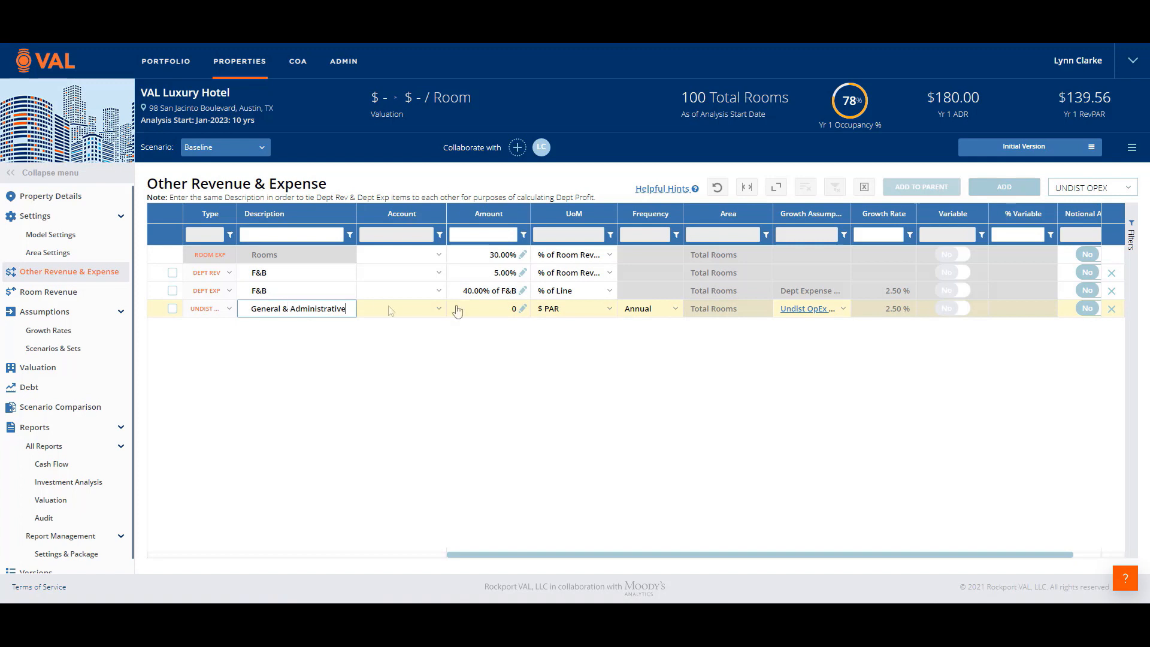
{"action": "left_click", "coordinate": [502, 316]}
{"action": "type", "text": "700"}
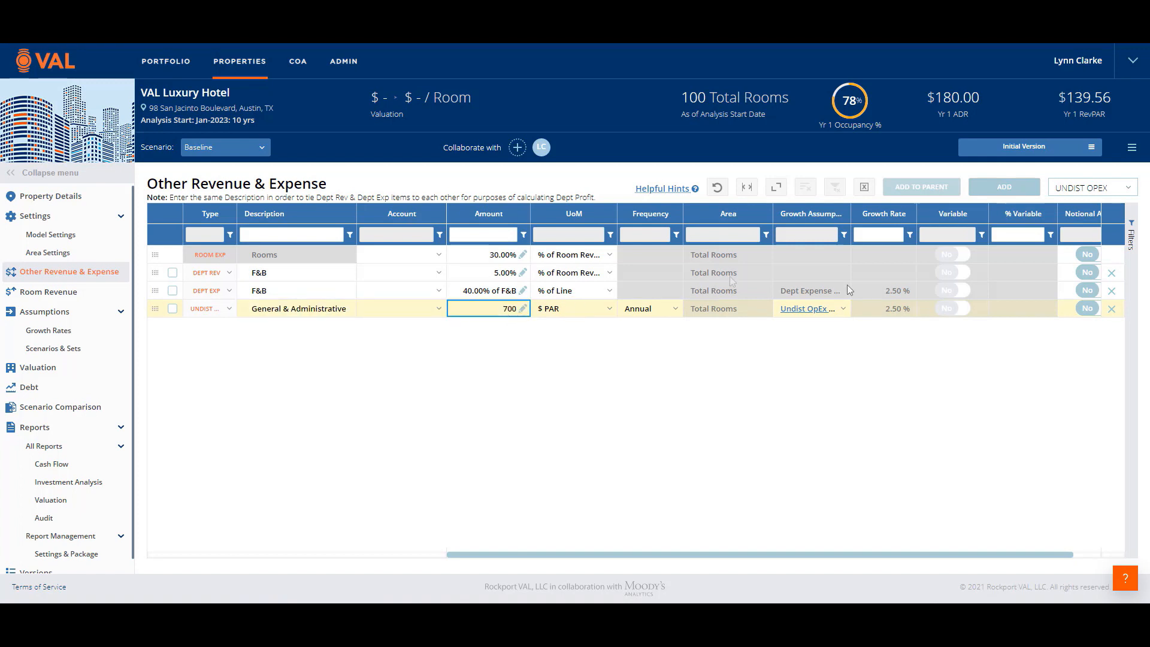
Add an undistributed operating expense named Franchise Fee, calculated as % of Line at 8% of Departmental Profit.
{"action": "left_click", "coordinate": [1010, 190]}
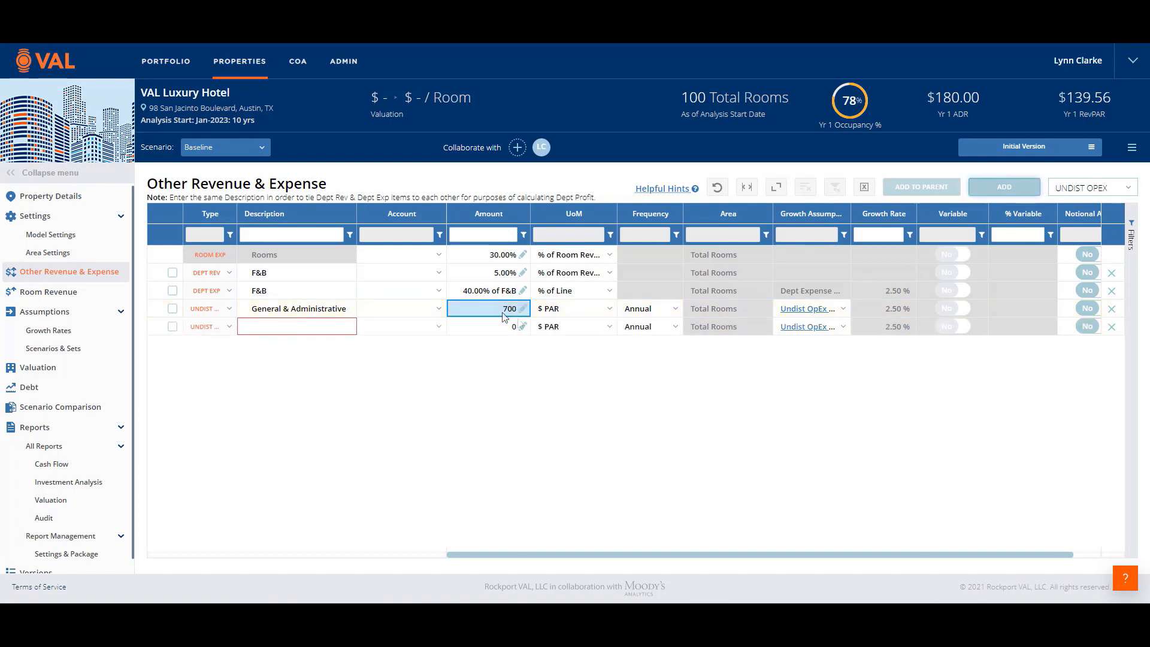
{"action": "left_click", "coordinate": [273, 326]}
{"action": "type", "text": "Franchise Fee"}
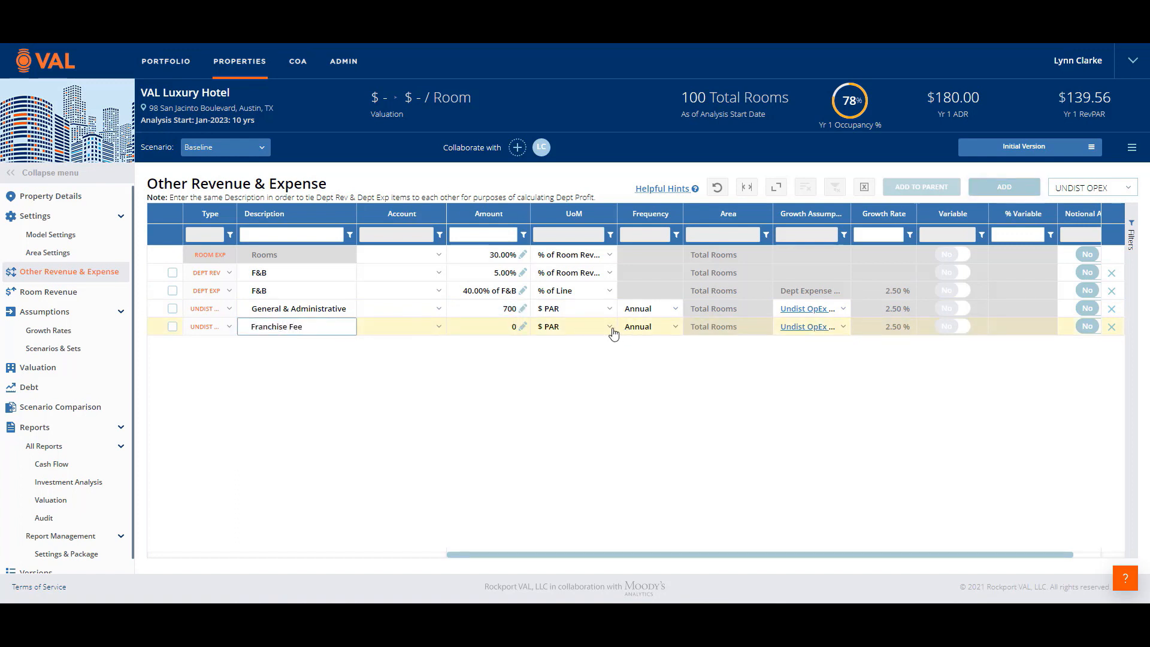
{"action": "left_click", "coordinate": [611, 328]}
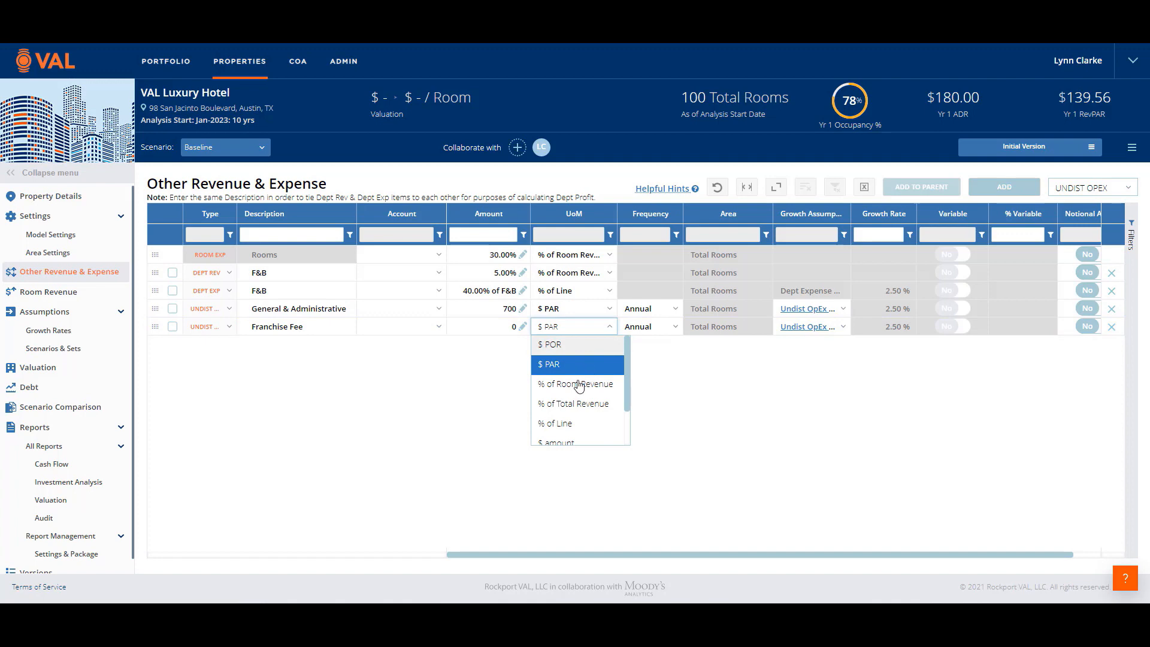
{"action": "left_click", "coordinate": [558, 429]}
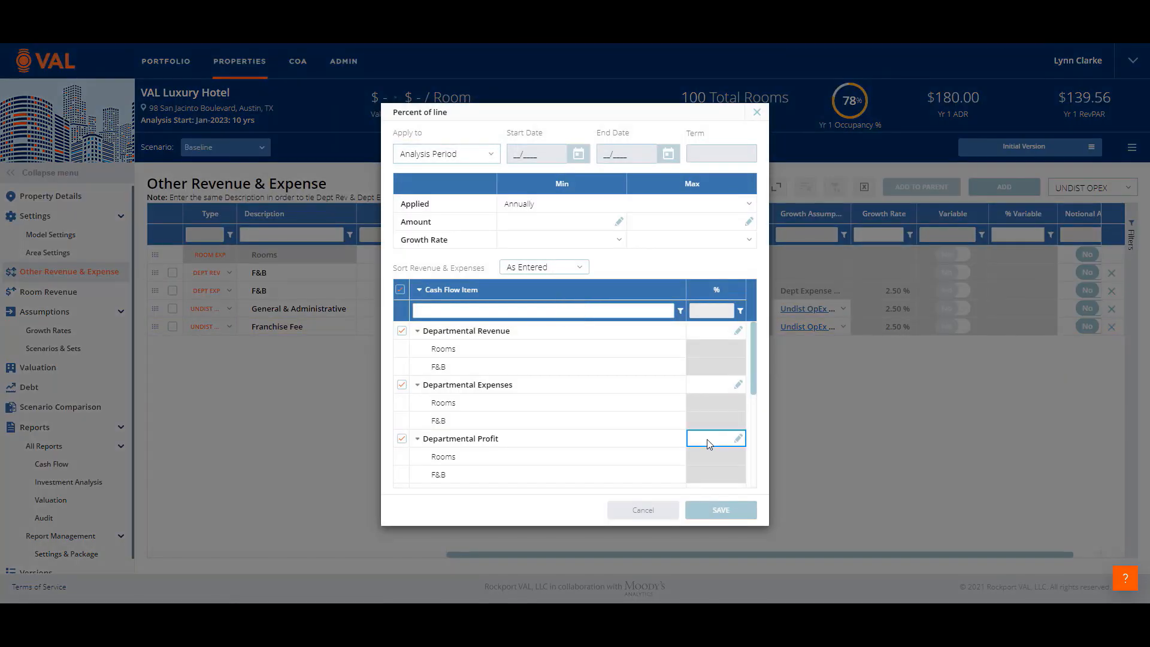
{"action": "left_click", "coordinate": [713, 443]}
{"action": "type", "text": "8"}
{"action": "key", "text": "Return"}
{"action": "left_click", "coordinate": [716, 517]}
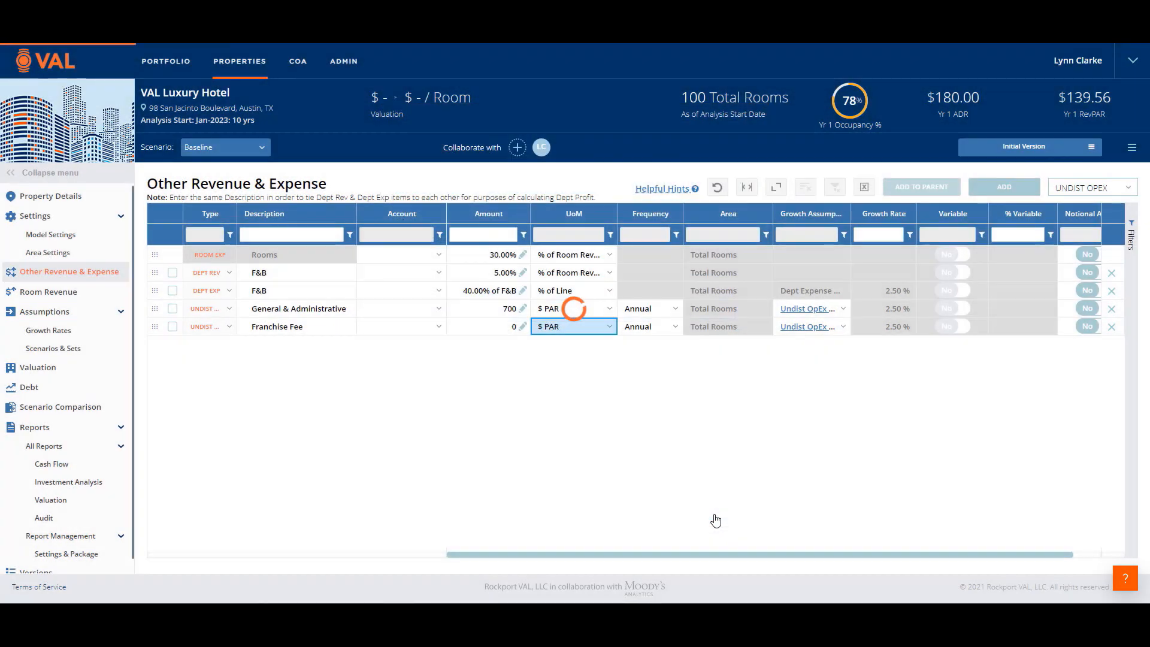
Add a capital expense line (CAP EXP) named PIP.
{"action": "left_click", "coordinate": [1129, 187]}
{"action": "scroll", "coordinate": [1136, 252], "scroll_direction": "down", "scroll_amount": 2}
{"action": "left_click", "coordinate": [1071, 275]}
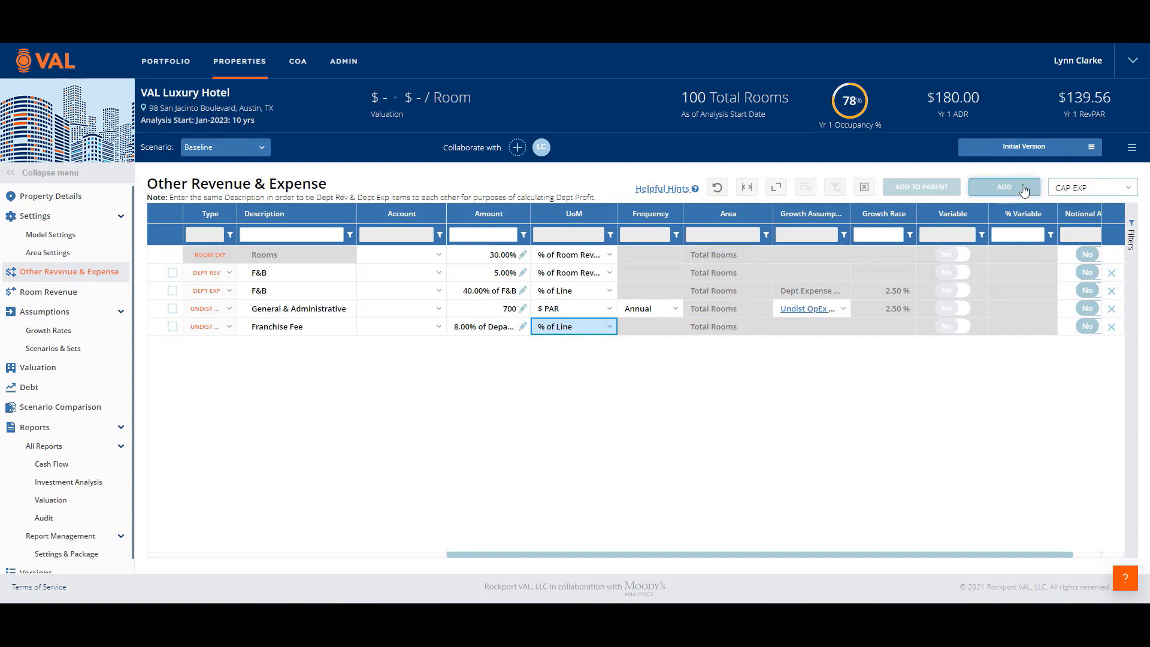
{"action": "left_click", "coordinate": [1005, 187]}
{"action": "left_click", "coordinate": [302, 349]}
{"action": "type", "text": "PIP"}
Enter a detailed monthly amount of 60000 in March of Year 2 (Dec-2024) for the PIP line and save it.
{"action": "left_click", "coordinate": [484, 348]}
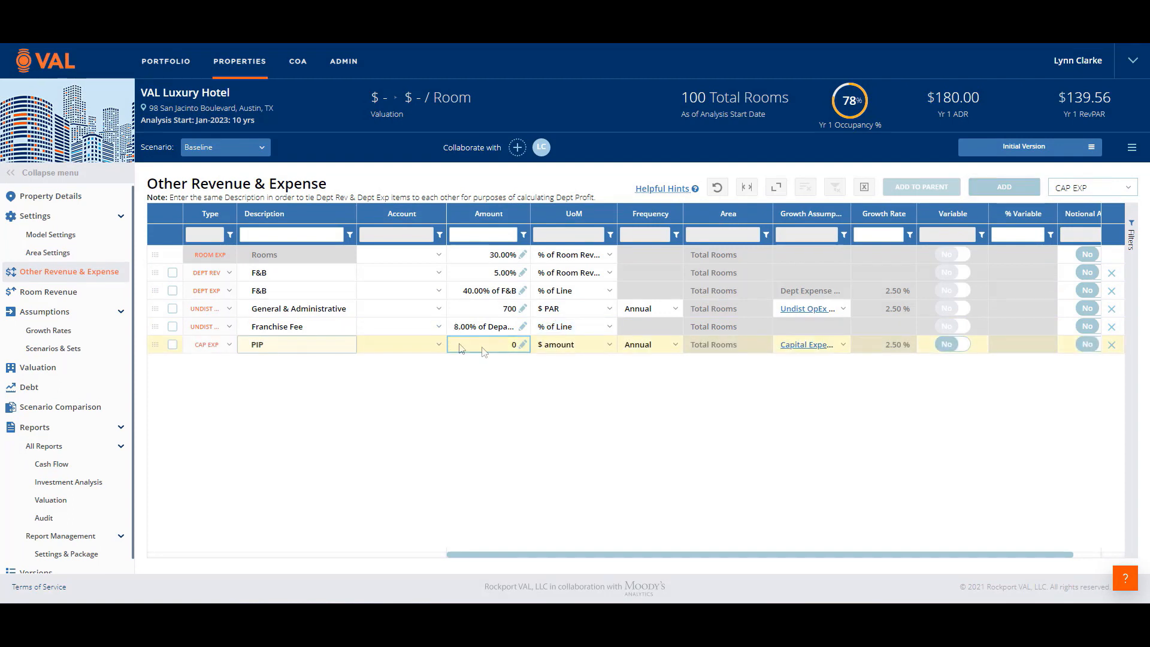
{"action": "left_click", "coordinate": [525, 350]}
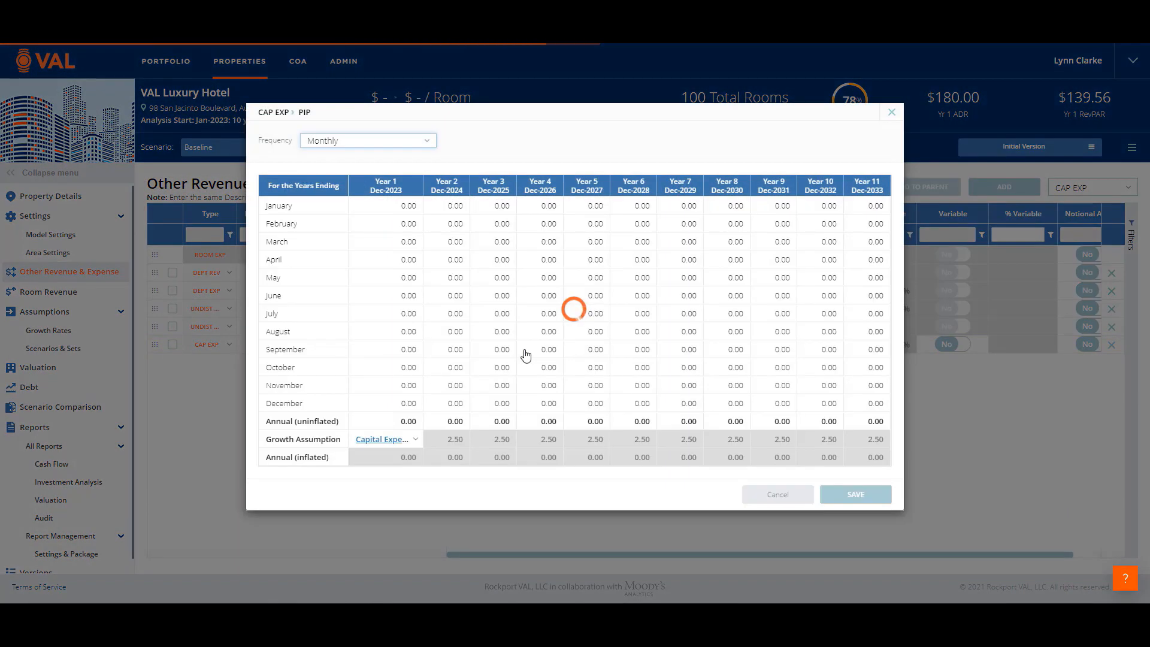
{"action": "left_click", "coordinate": [453, 246]}
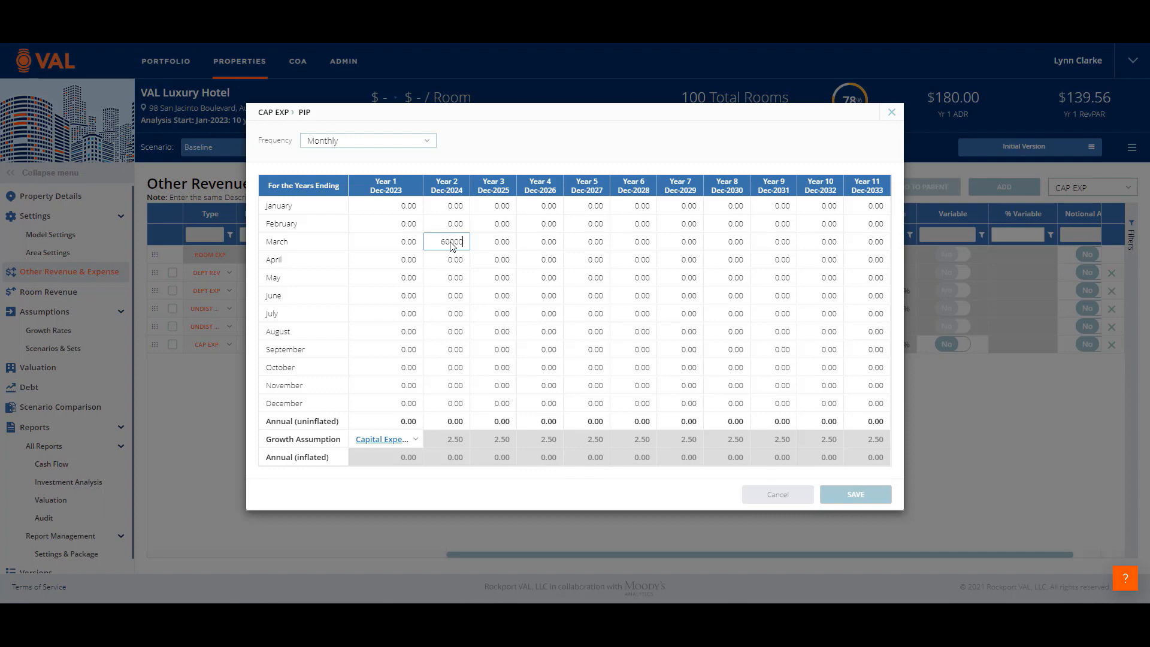
{"action": "key", "text": "Return"}
{"action": "left_click", "coordinate": [856, 506]}
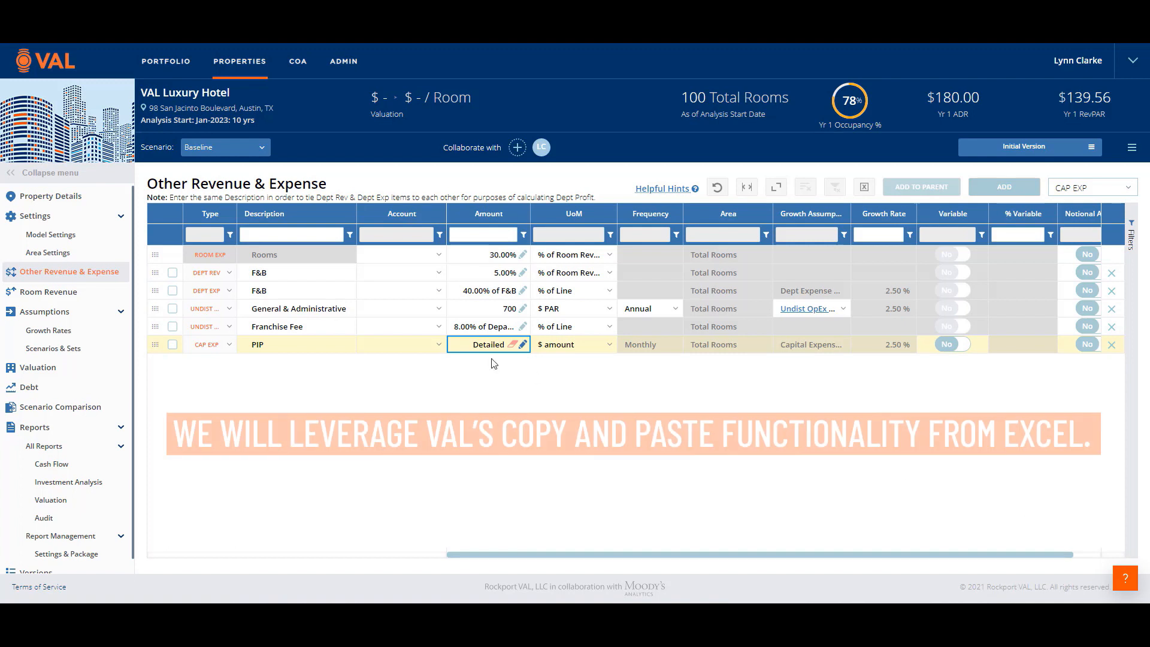
Clone the PIP line 6 times.
{"action": "left_click", "coordinate": [311, 350]}
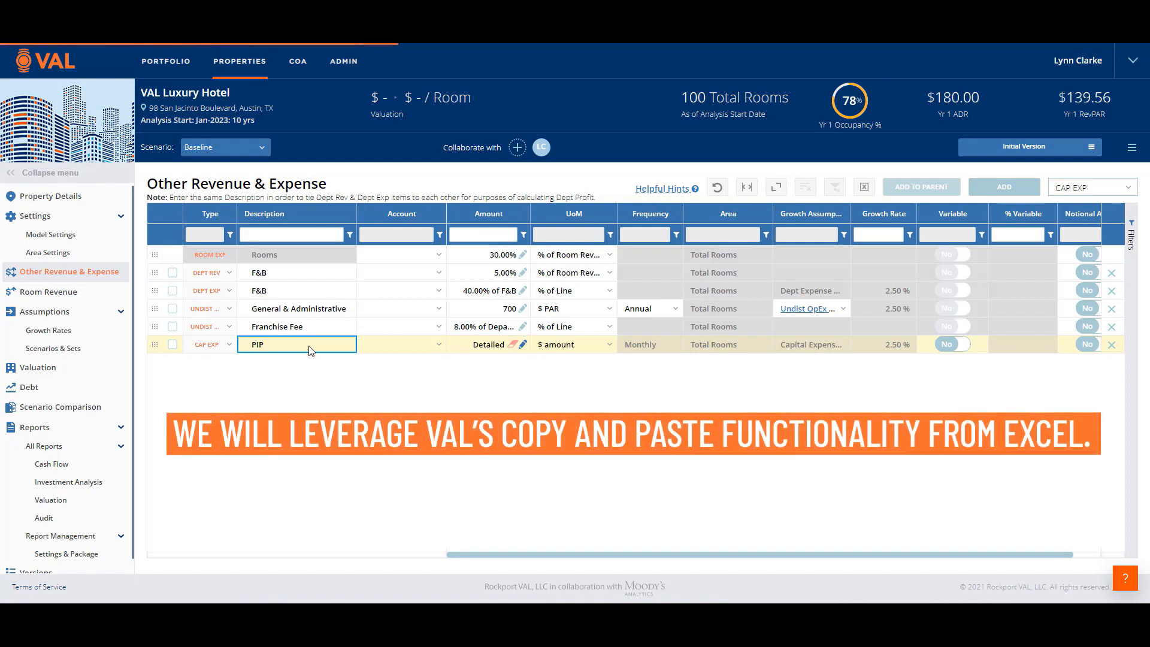
{"action": "right_click", "coordinate": [311, 351]}
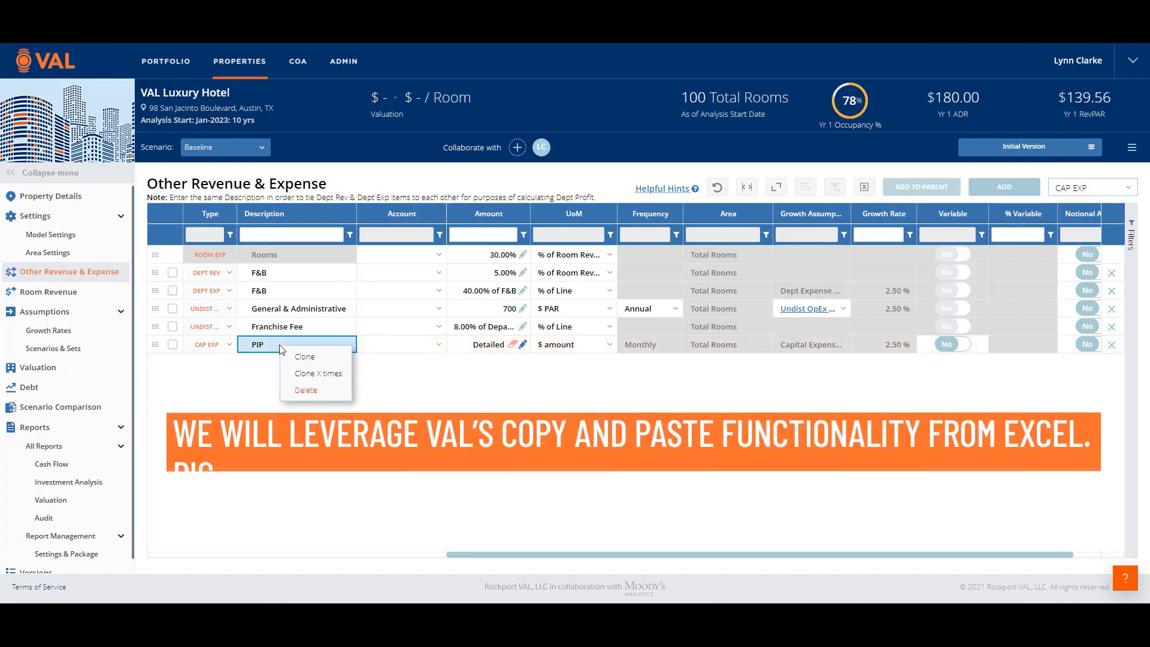
{"action": "left_click", "coordinate": [307, 374]}
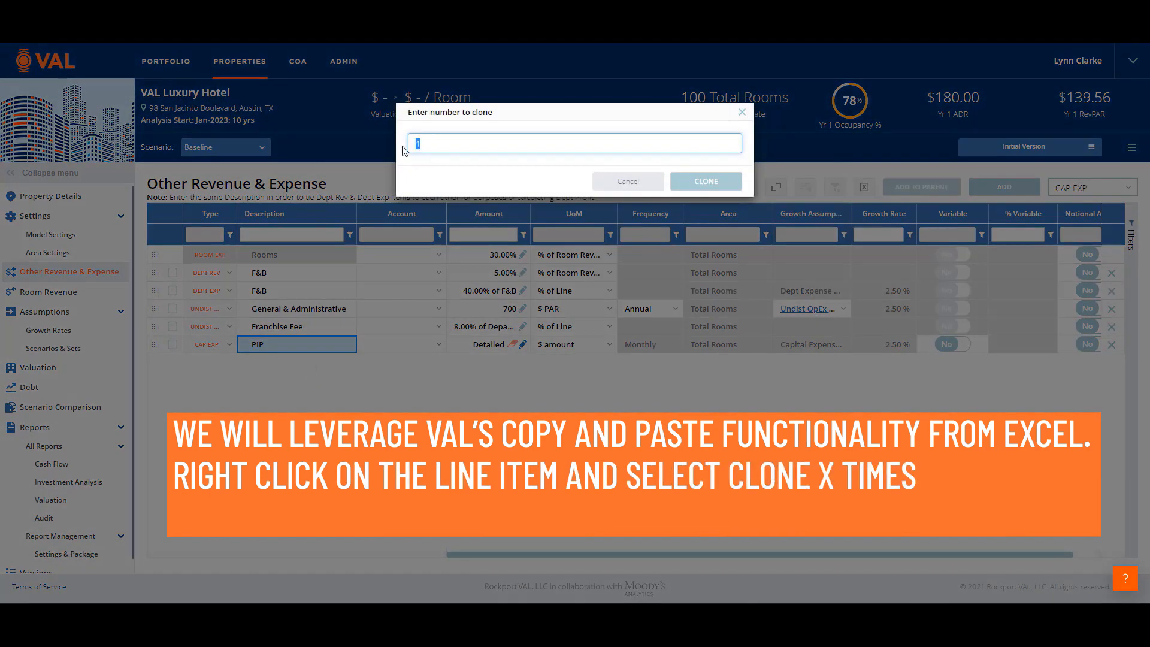
{"action": "type", "text": "6"}
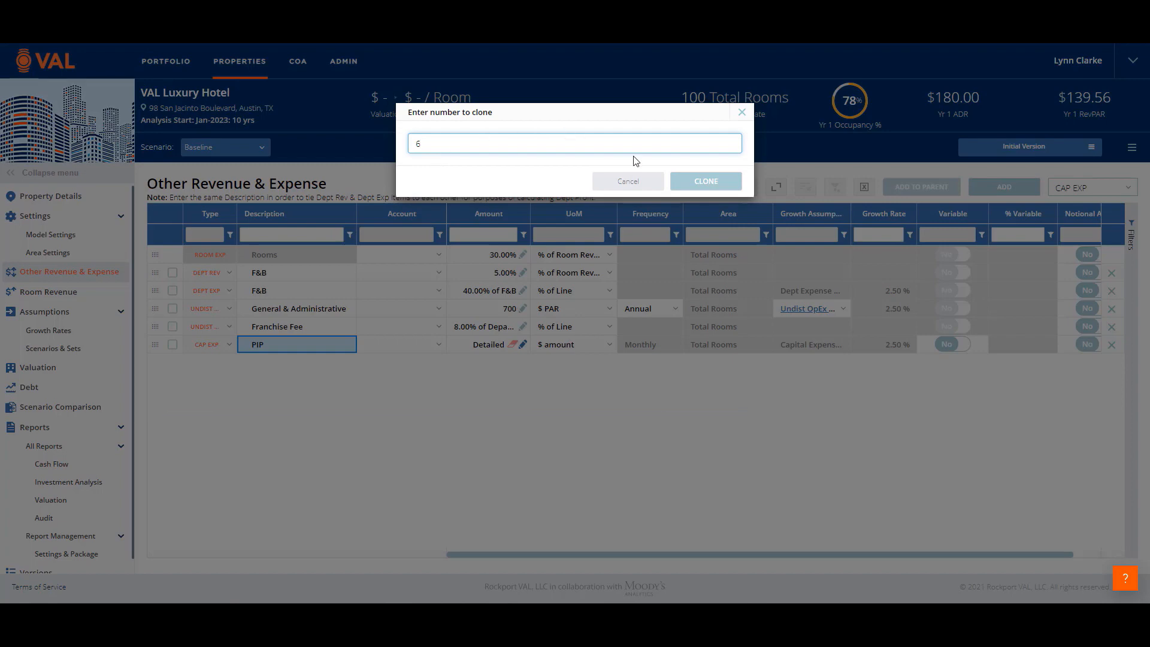
{"action": "left_click", "coordinate": [698, 183]}
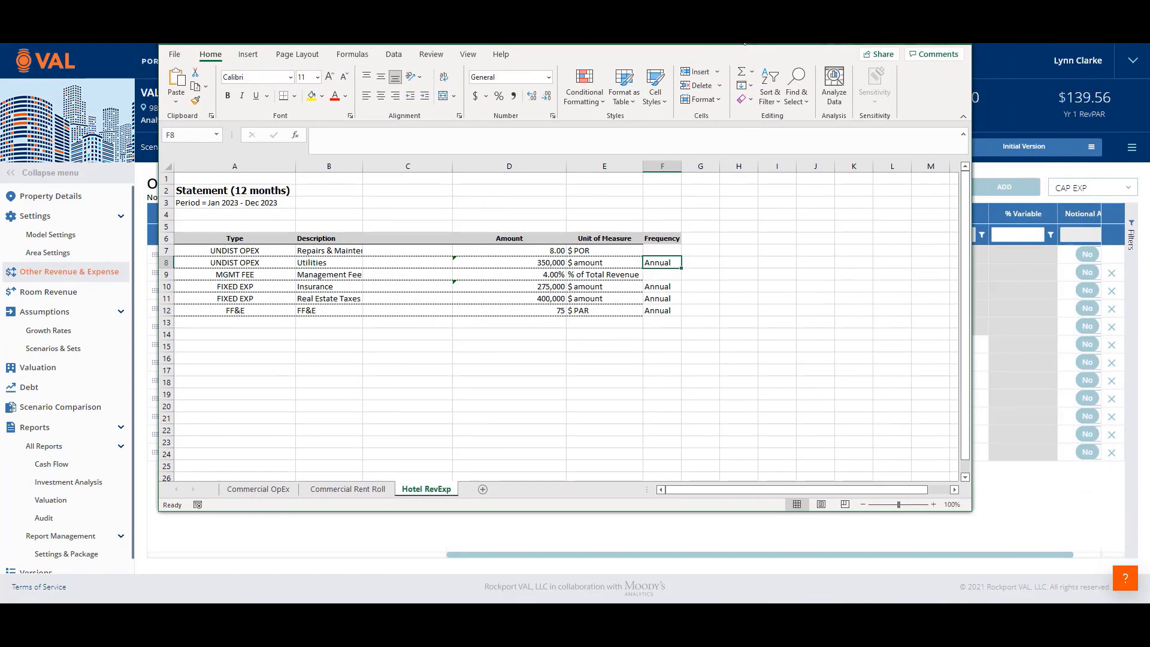
Copy the six expense rows, Type through Frequency, from the Hotel RevExp sheet in Excel and paste them over the cloned PIP lines in VAL.
{"action": "left_click_drag", "start_coordinate": [235, 250], "coordinate": [657, 312]}
{"action": "key", "text": "ctrl+c"}
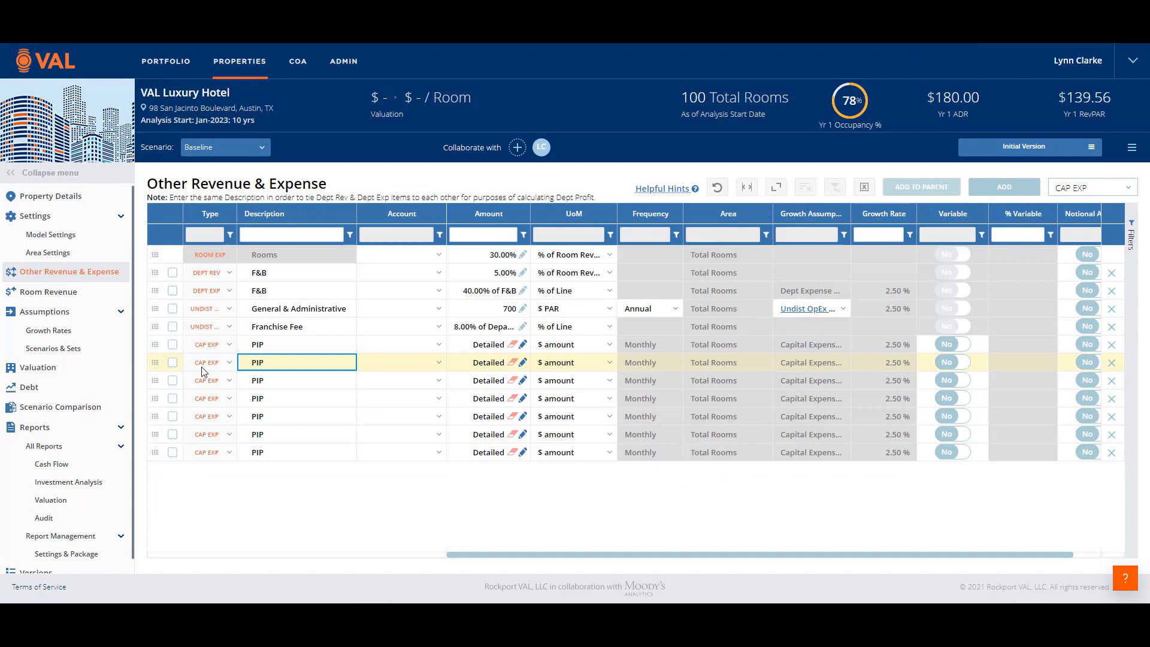
{"action": "left_click", "coordinate": [208, 363]}
{"action": "key", "text": "ctrl+v"}
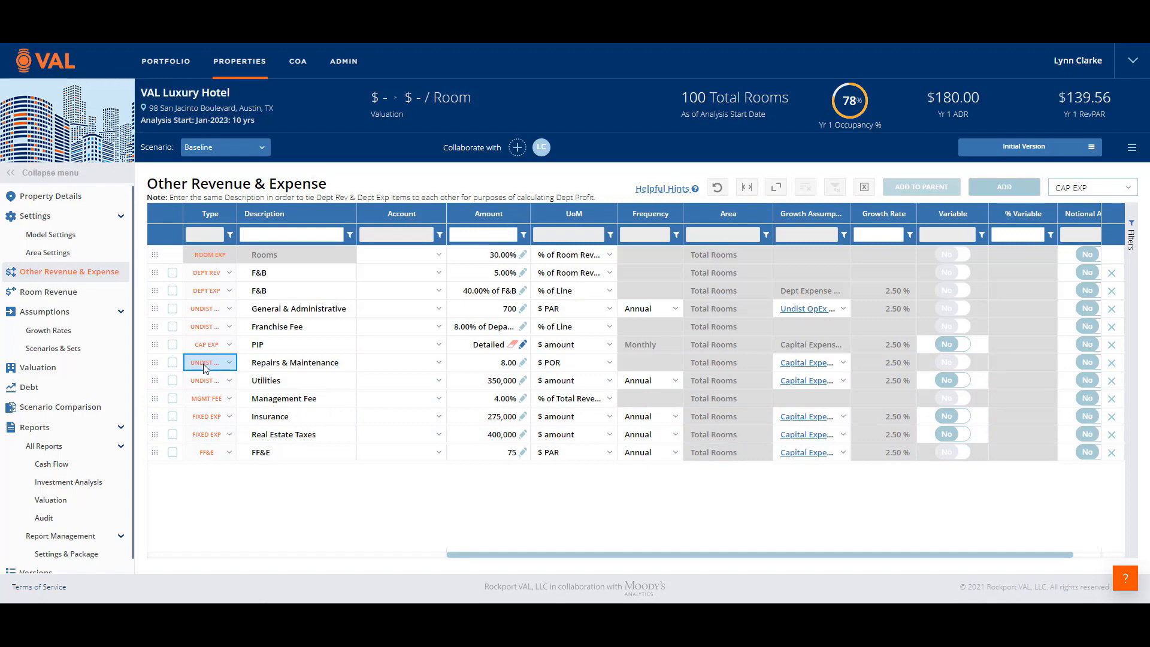
Start a property valuation with the description DCF, using the DCF valuation method.
{"action": "left_click", "coordinate": [49, 368]}
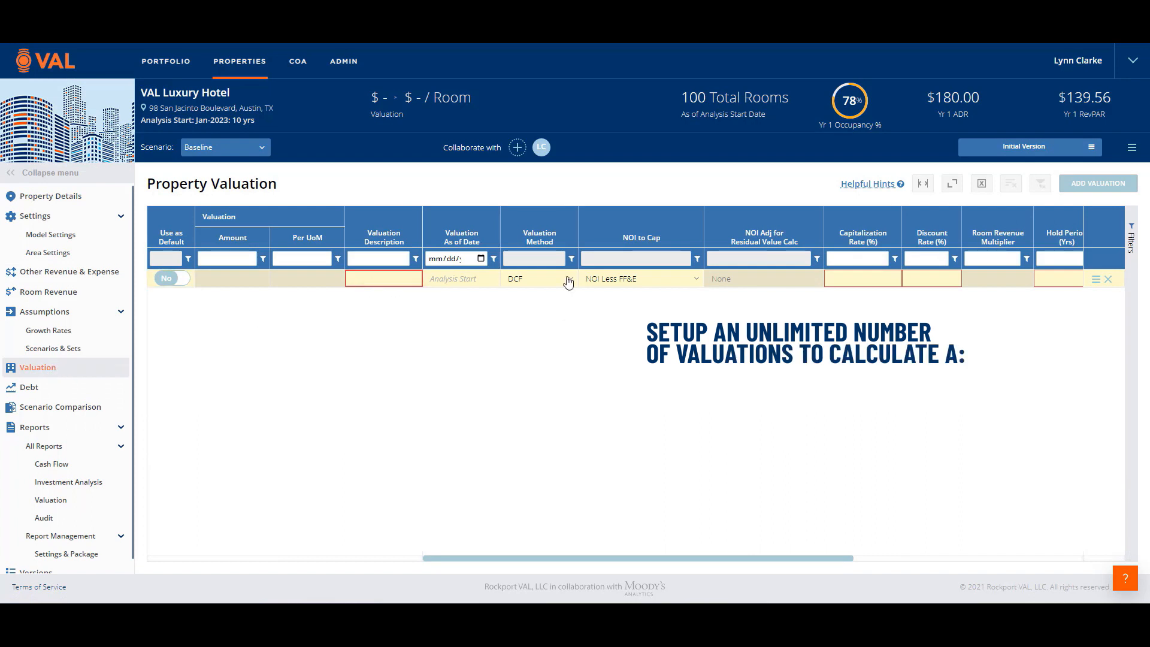
{"action": "left_click", "coordinate": [569, 281]}
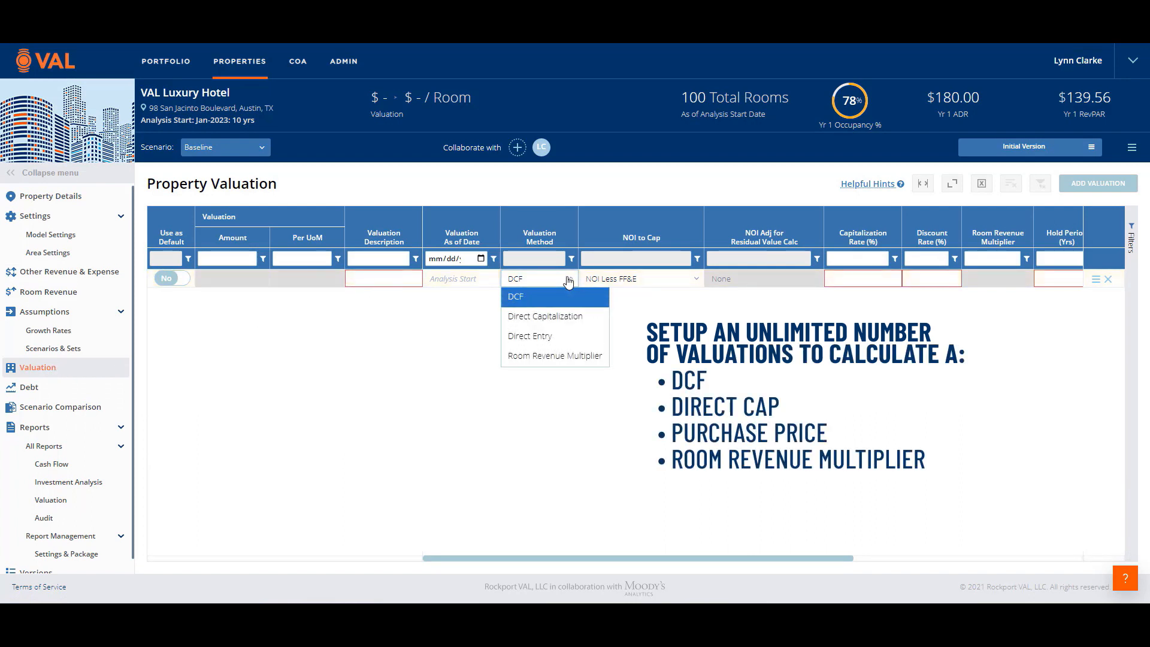
{"action": "left_click", "coordinate": [368, 279]}
{"action": "type", "text": "DCF"}
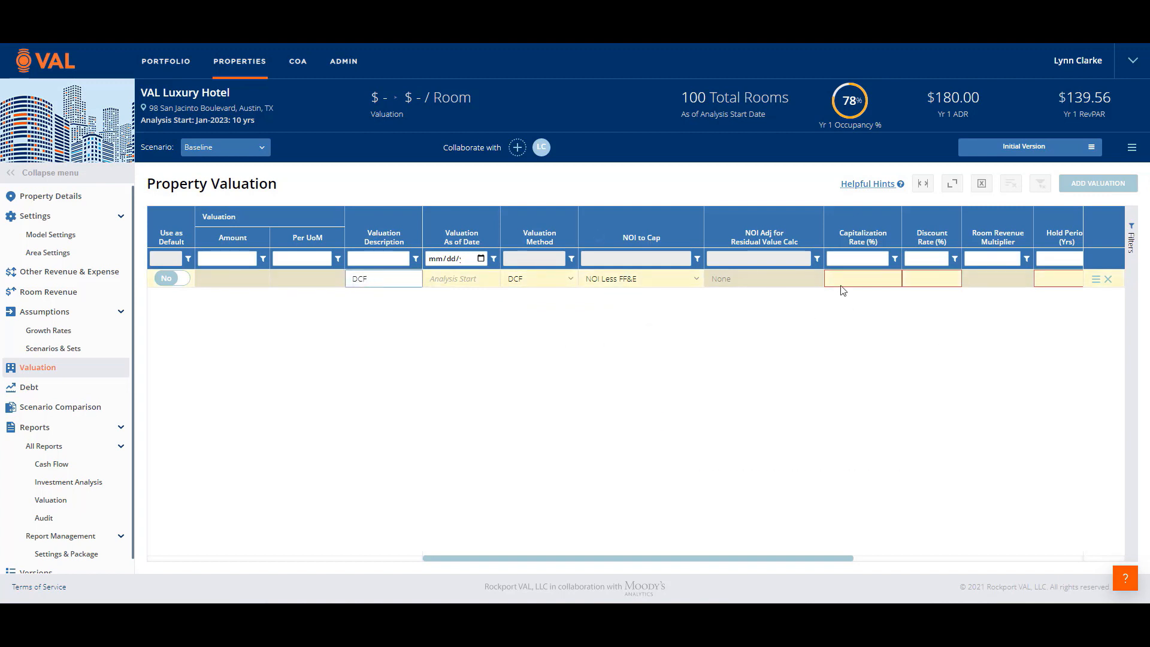
Set the DCF valuation's capitalization rate to 8%, discount rate to 9% and hold period to 10 years.
{"action": "left_click", "coordinate": [843, 279]}
{"action": "type", "text": "8"}
{"action": "left_click", "coordinate": [917, 286]}
{"action": "type", "text": "9"}
{"action": "key", "text": "Return"}
{"action": "left_click", "coordinate": [1071, 285]}
{"action": "type", "text": "10"}
{"action": "key", "text": "Return"}
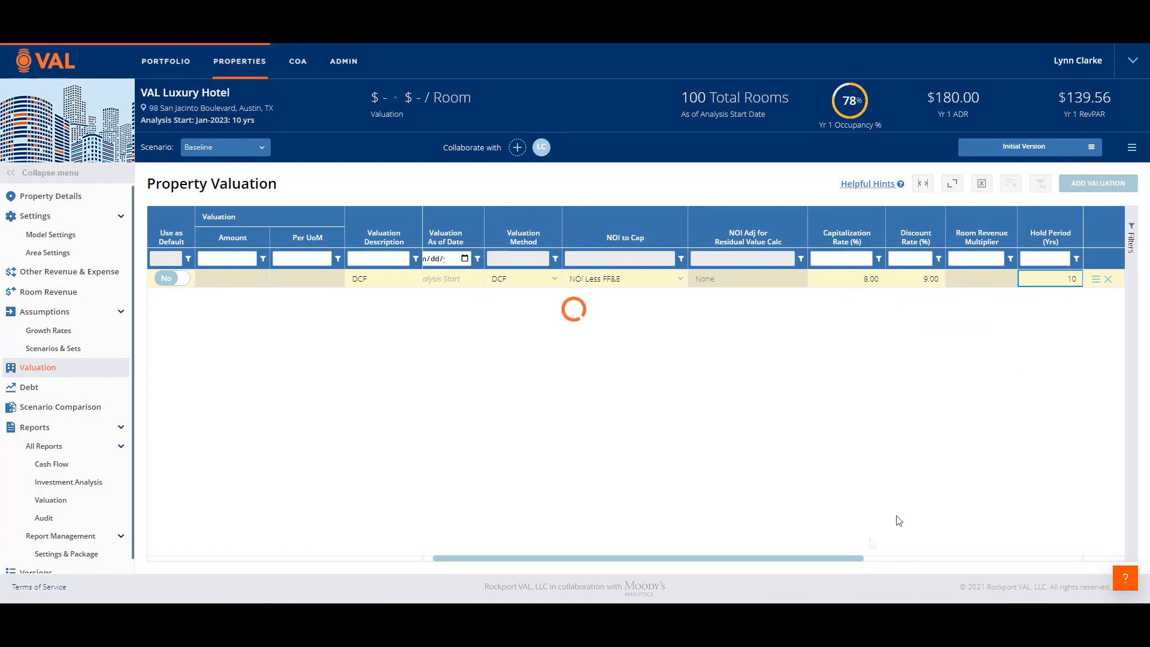
Set the DCF valuation's cost of sales amount to 2% of residual.
{"action": "left_click_drag", "start_coordinate": [835, 558], "coordinate": [1132, 562]}
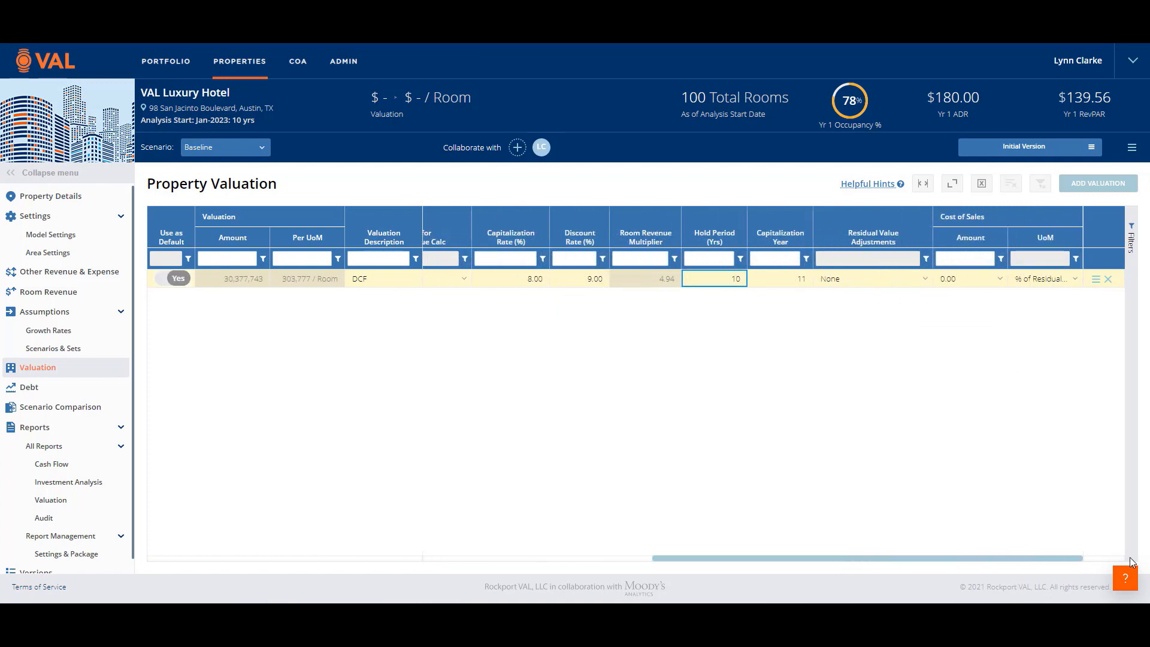
{"action": "left_click", "coordinate": [968, 284]}
{"action": "type", "text": "2"}
{"action": "key", "text": "Return"}
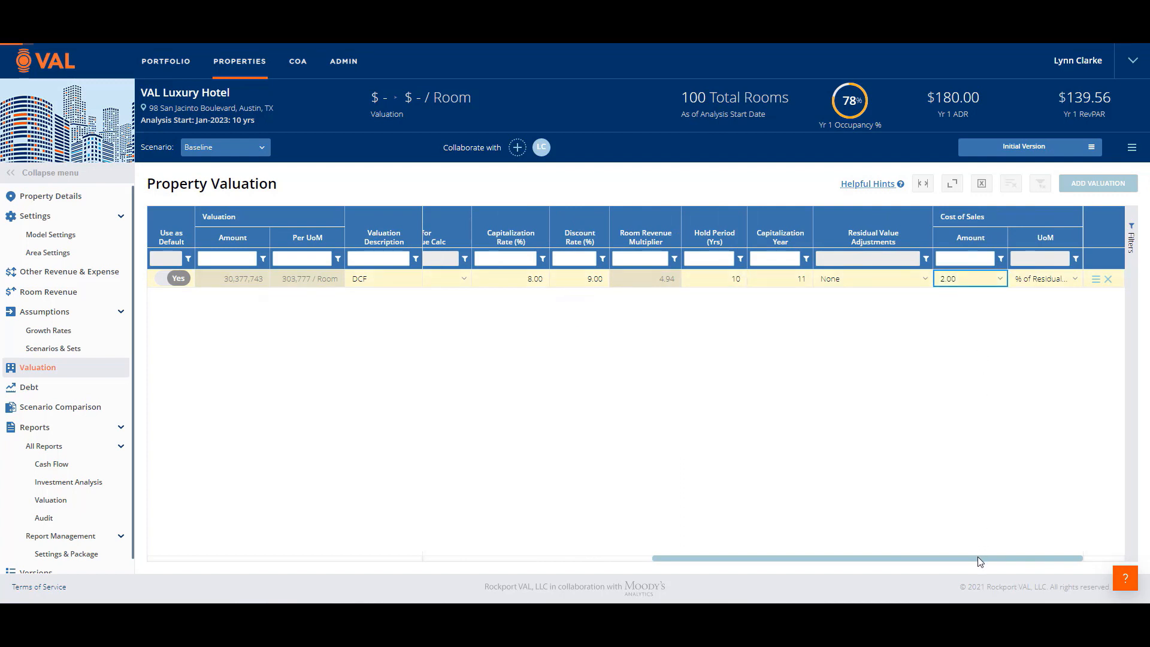
Add a second valuation described as As is RR, using the Room Revenue Multiplier method with a multiplier of 6.
{"action": "left_click_drag", "start_coordinate": [979, 556], "coordinate": [850, 573]}
{"action": "left_click", "coordinate": [1094, 186]}
{"action": "left_click", "coordinate": [367, 300]}
{"action": "type", "text": "As is RR"}
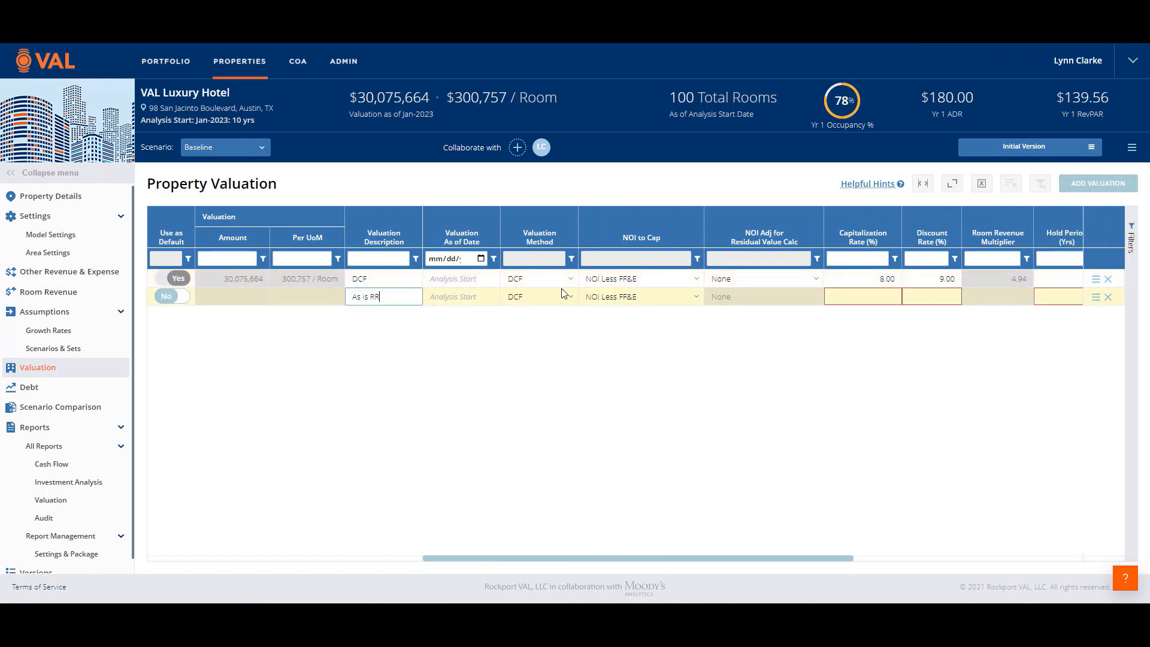
{"action": "left_click", "coordinate": [571, 299]}
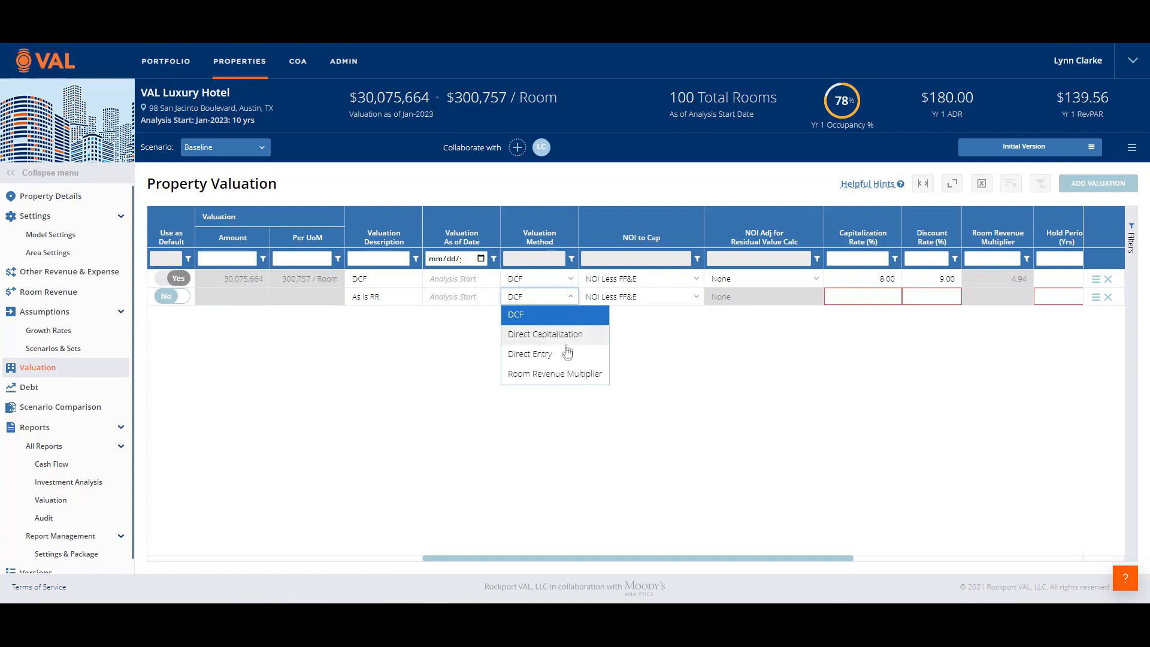
{"action": "left_click", "coordinate": [566, 375]}
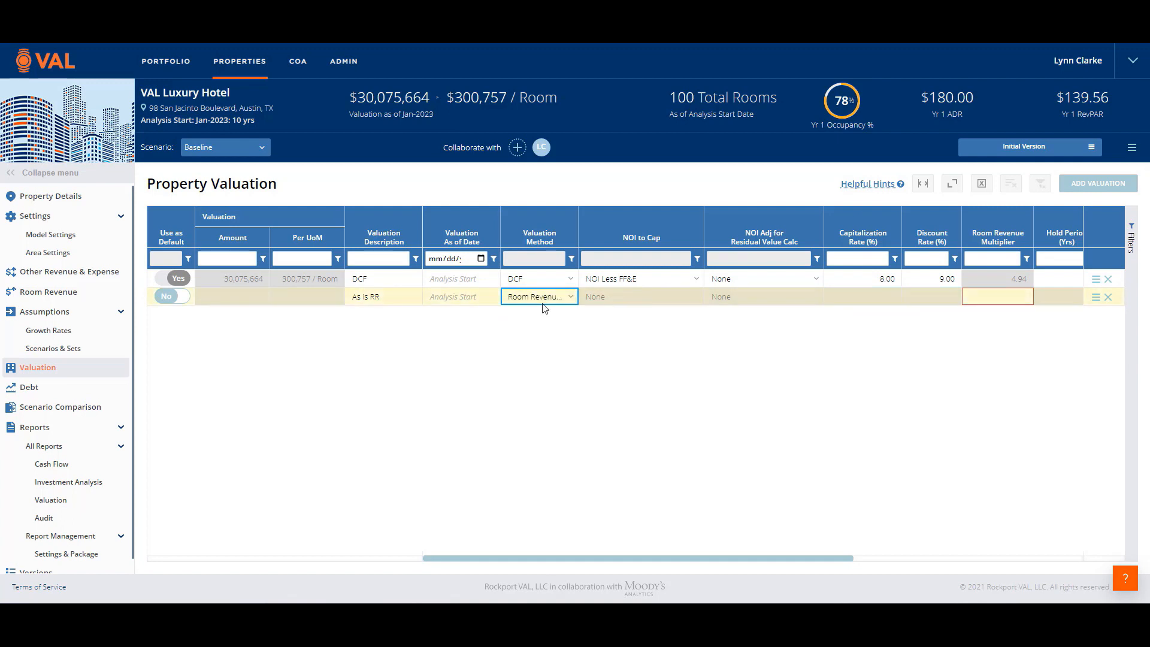
{"action": "left_click", "coordinate": [1014, 304]}
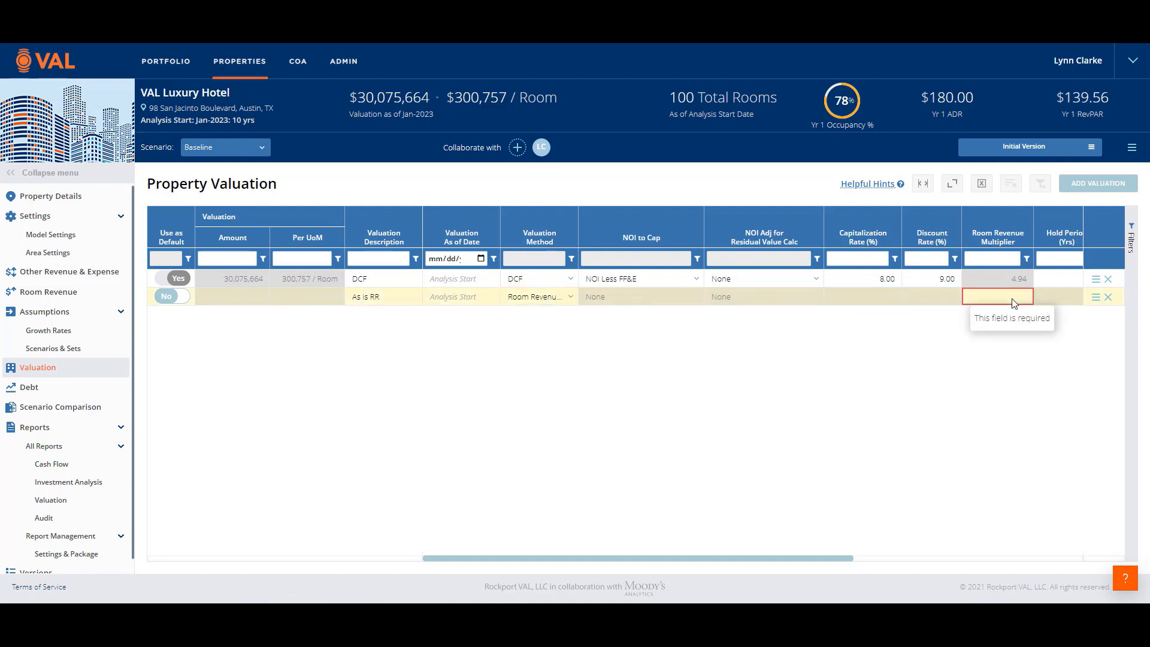
{"action": "type", "text": "6"}
{"action": "key", "text": "Return"}
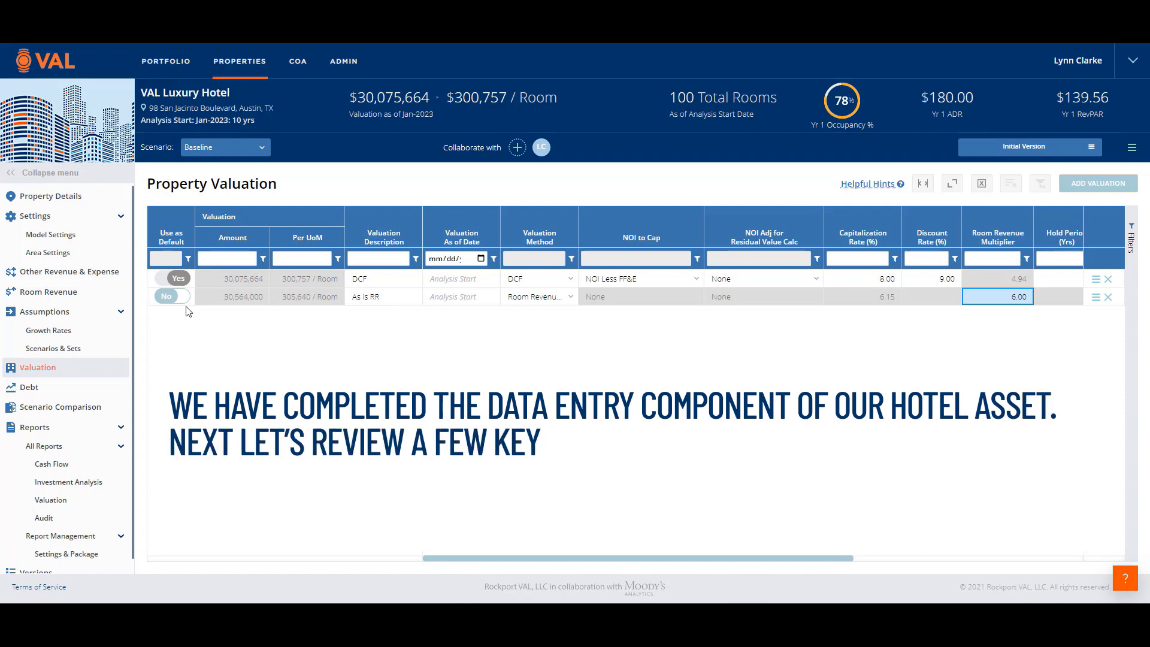
Expand the Cash Flow report to full view and examine the combined Total Departmental Revenue for Years 1 to 3.
{"action": "left_click", "coordinate": [54, 464]}
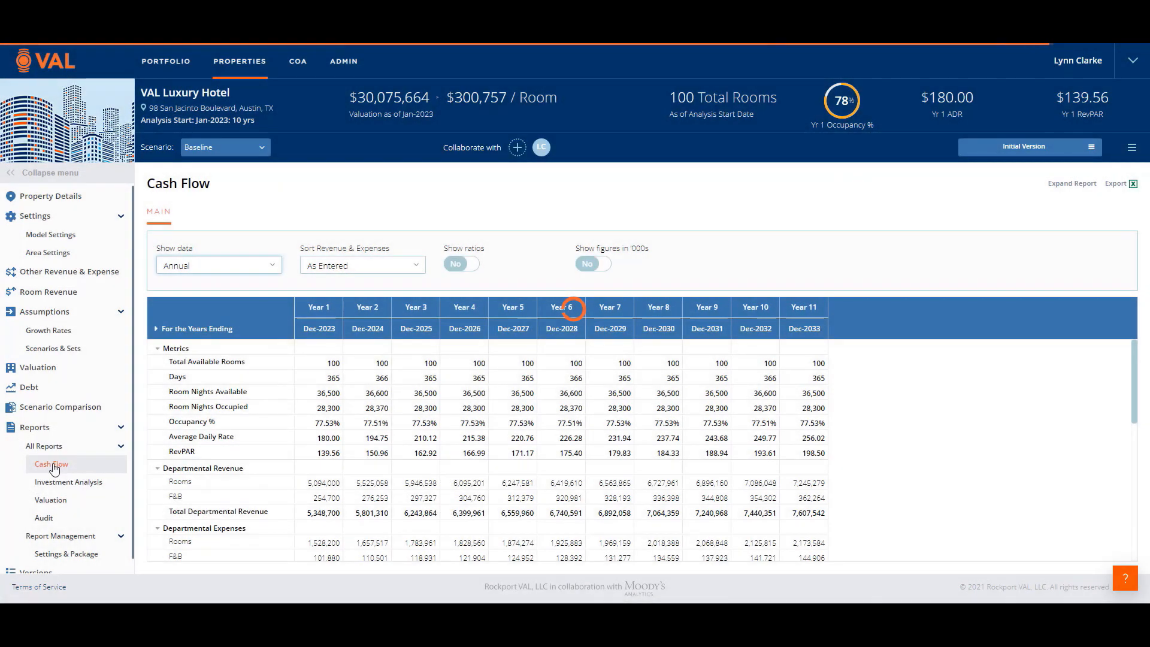
{"action": "left_click", "coordinate": [1072, 183]}
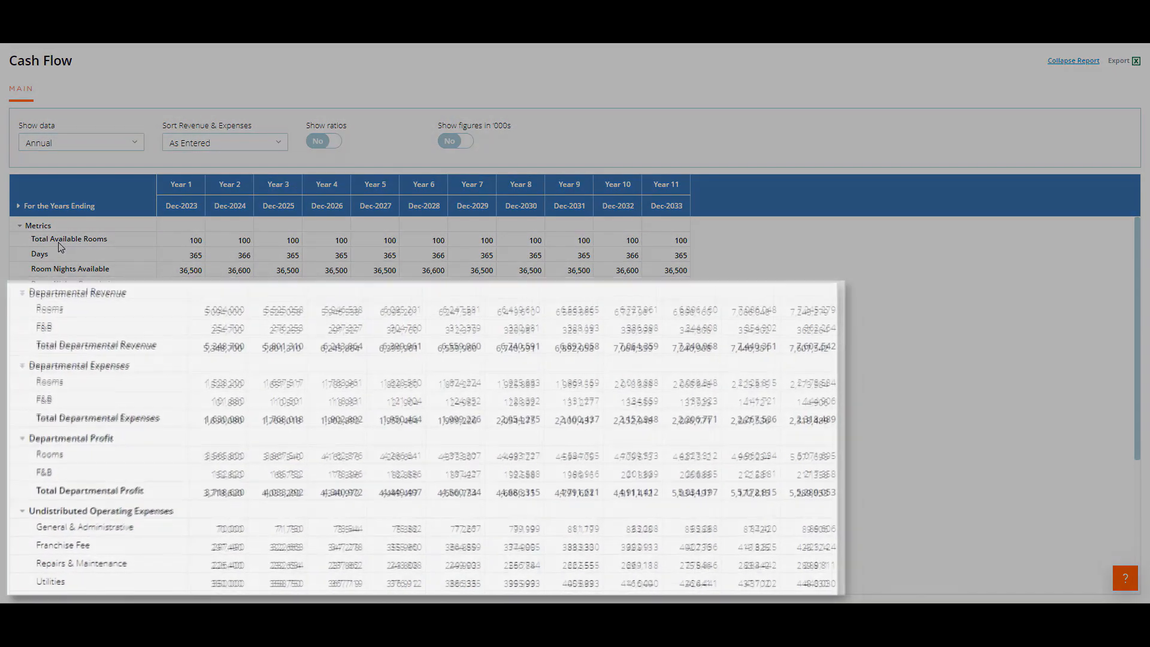
{"action": "left_click", "coordinate": [22, 289]}
{"action": "left_click", "coordinate": [21, 290]}
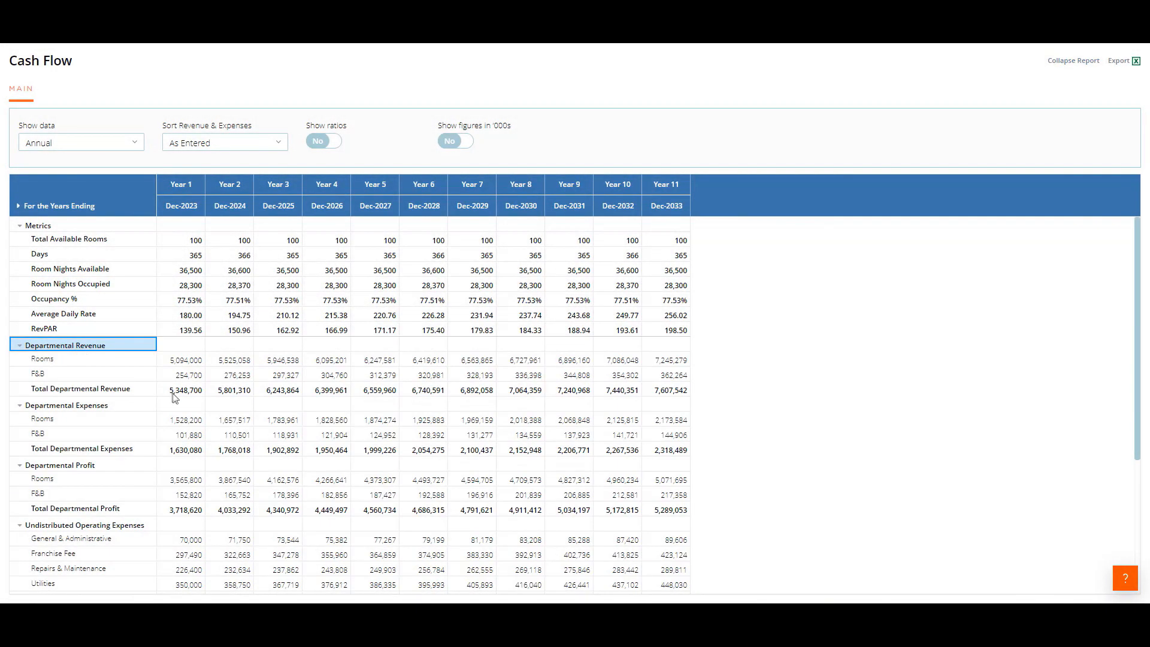
{"action": "left_click_drag", "start_coordinate": [174, 397], "coordinate": [290, 396]}
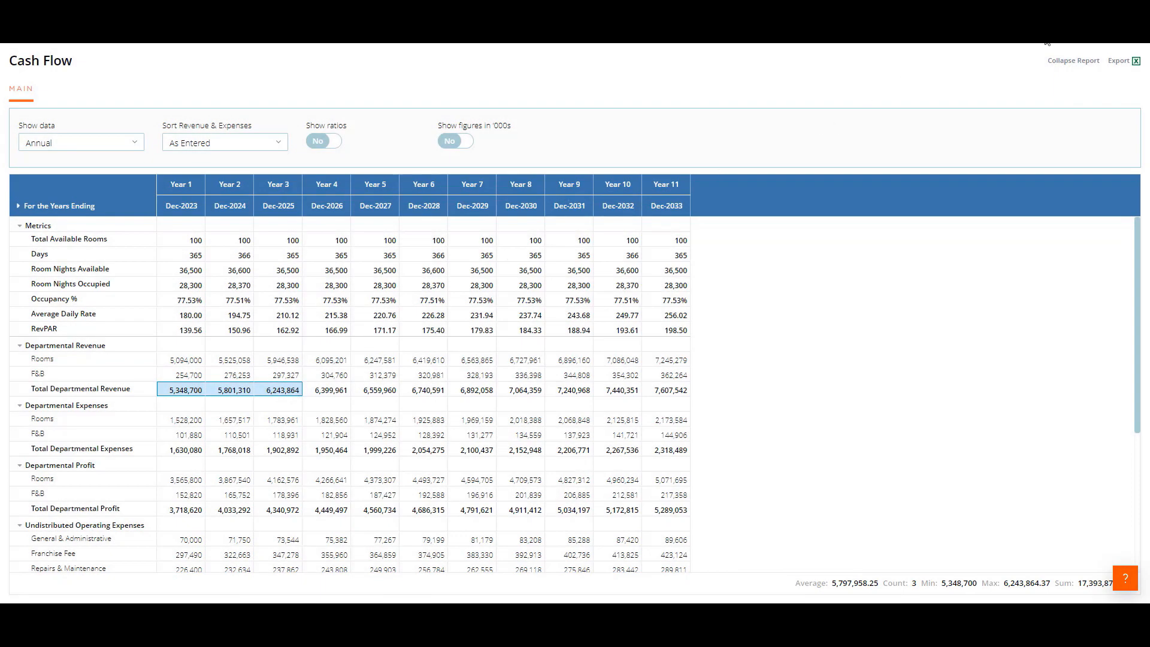
Collapse the Cash Flow report and switch the scenario to 100% Market Penetration.
{"action": "left_click", "coordinate": [1118, 60]}
{"action": "left_click", "coordinate": [1062, 68]}
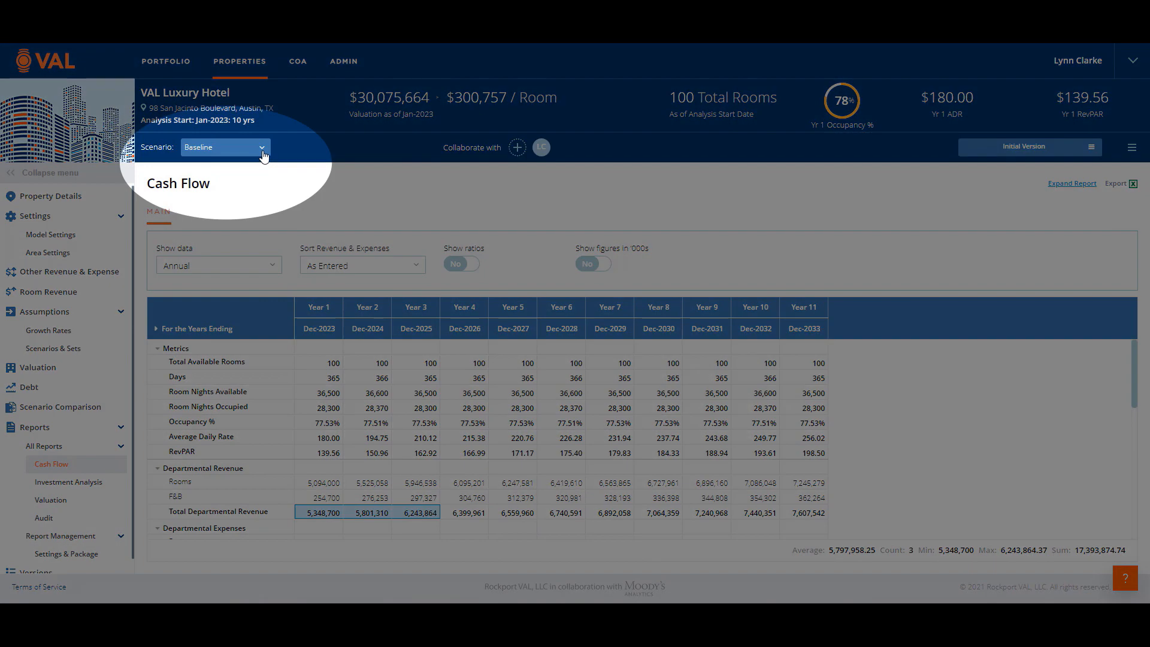
{"action": "left_click", "coordinate": [264, 153]}
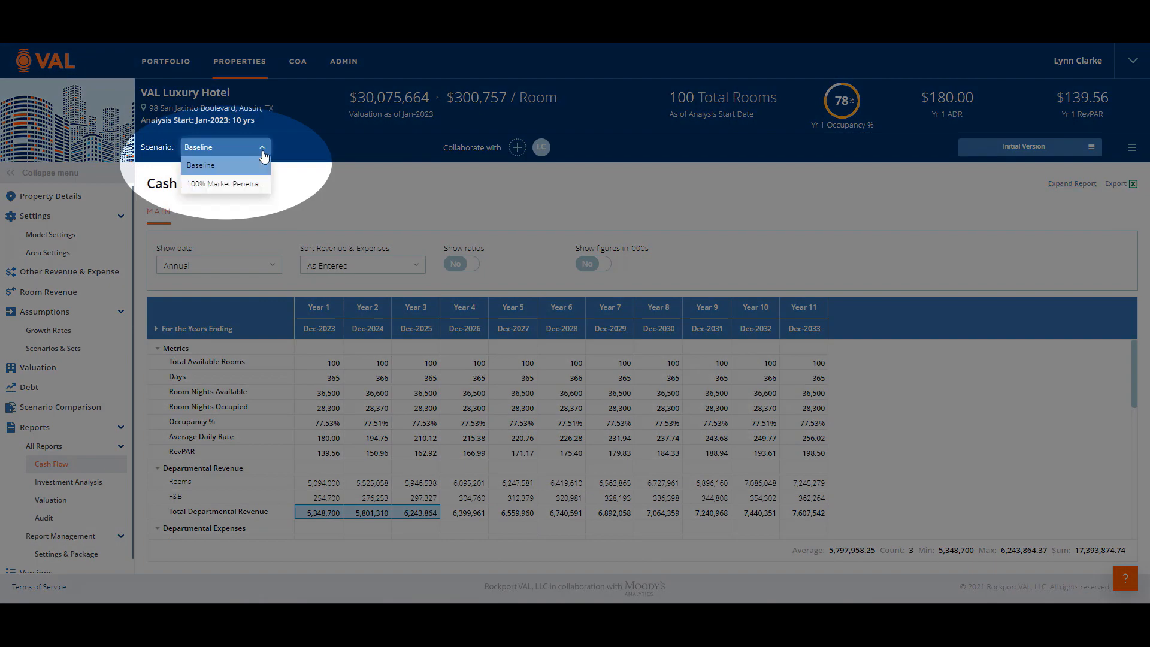
{"action": "left_click", "coordinate": [242, 184]}
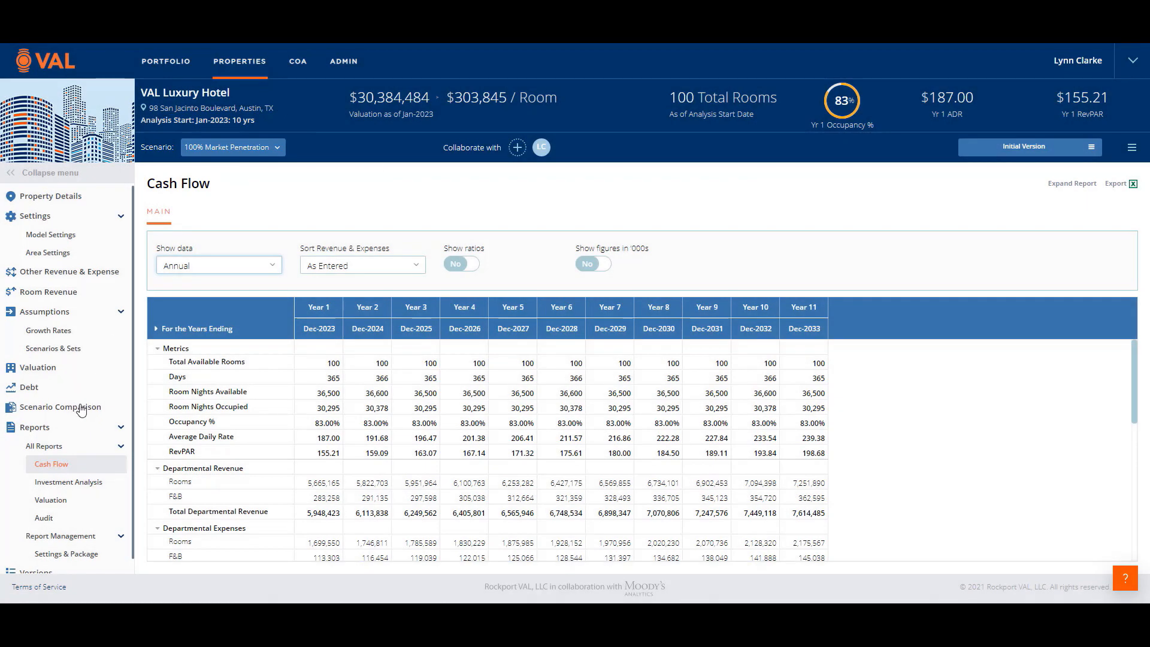
Hide the 100% Market Penetration Copy scenario in both the Scenario Comparison chart and the Valuations by Scenario chart.
{"action": "left_click", "coordinate": [82, 408]}
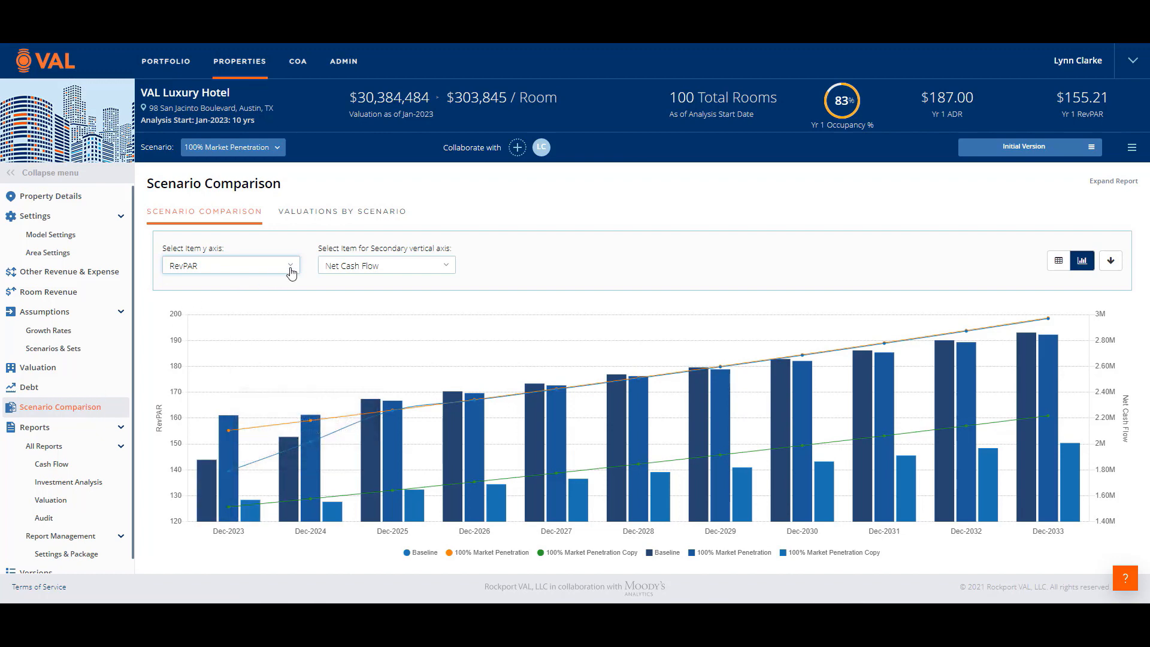
{"action": "left_click", "coordinate": [291, 271]}
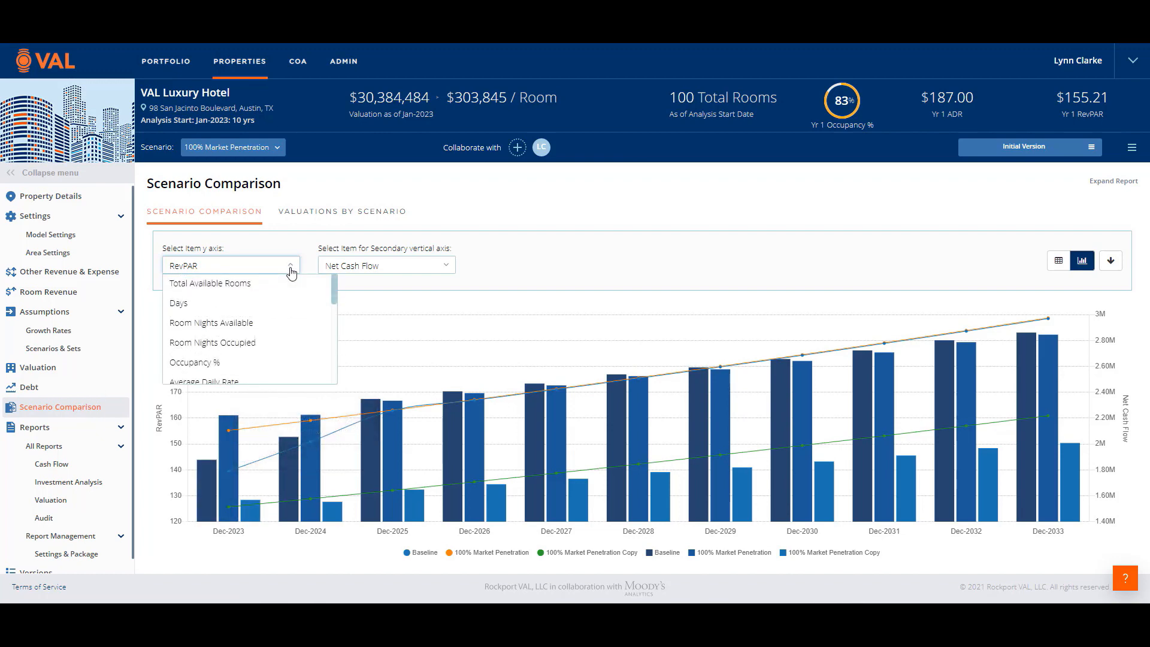
{"action": "left_click", "coordinate": [292, 271]}
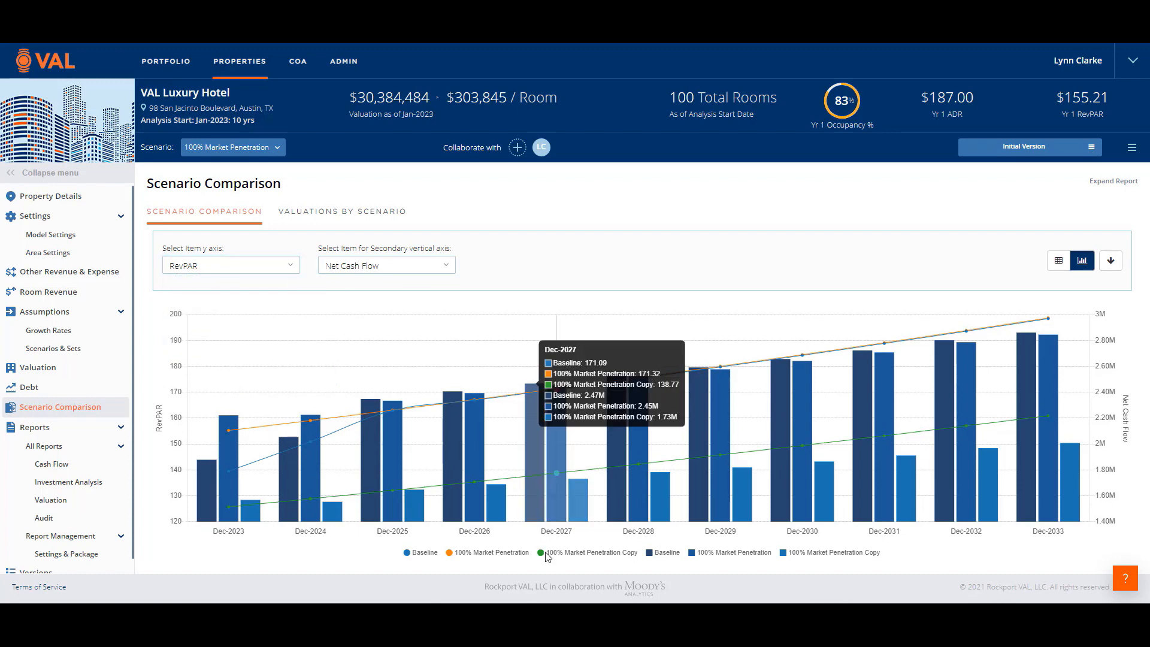
{"action": "left_click", "coordinate": [546, 553]}
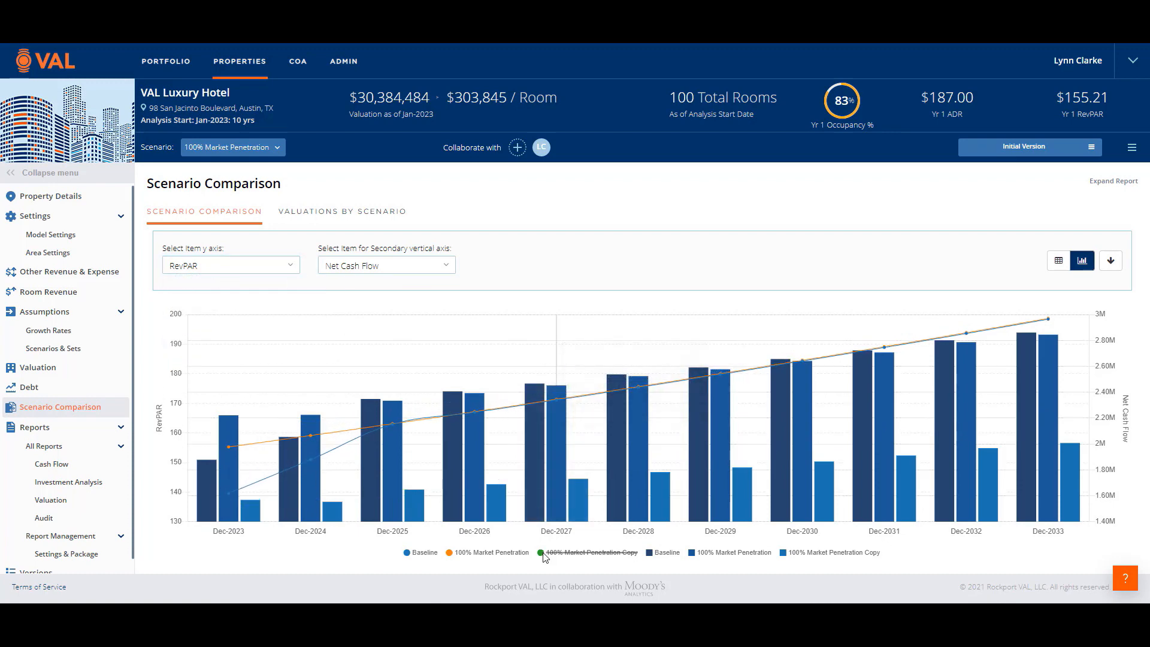
{"action": "left_click", "coordinate": [818, 554]}
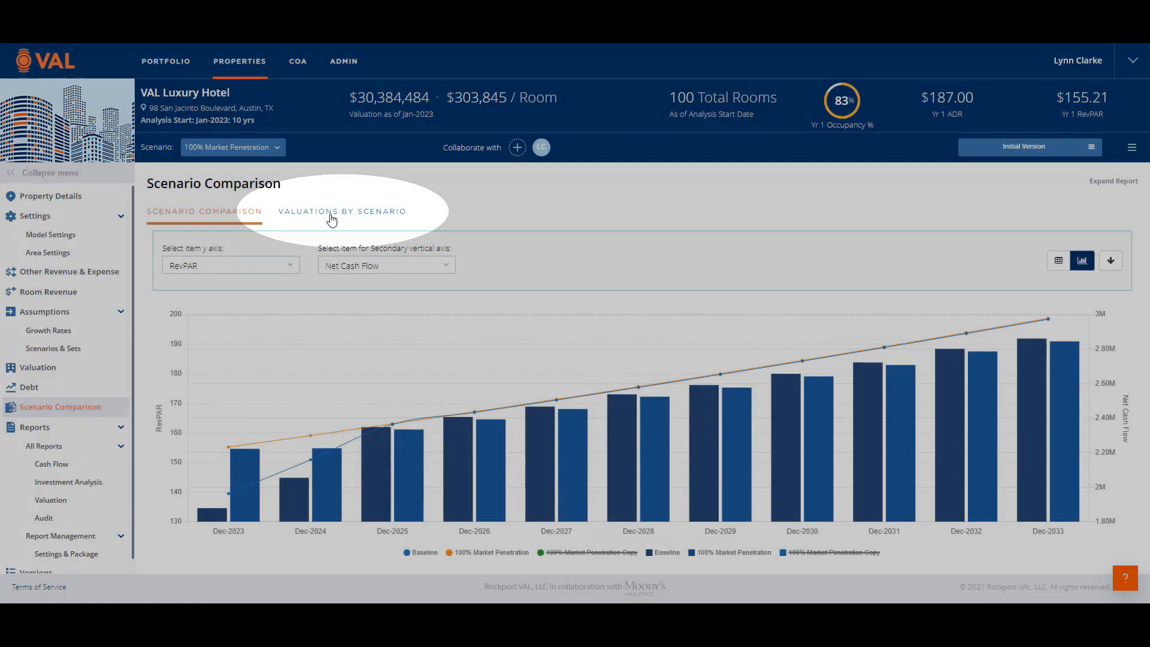
{"action": "left_click", "coordinate": [331, 220]}
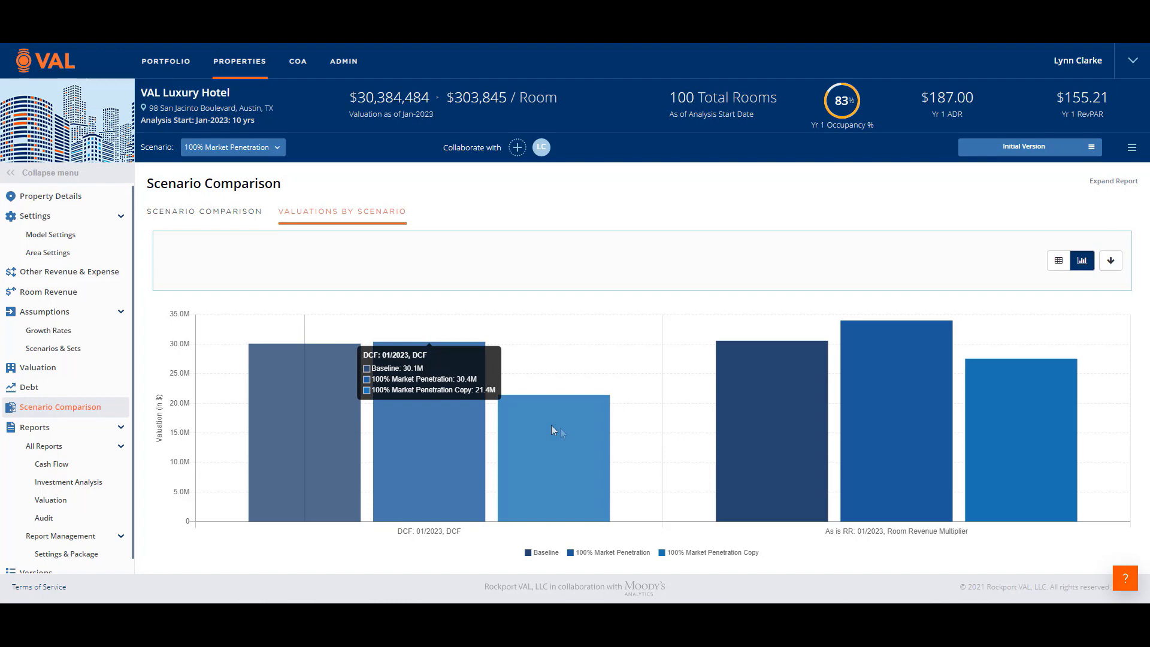
{"action": "left_click", "coordinate": [706, 554]}
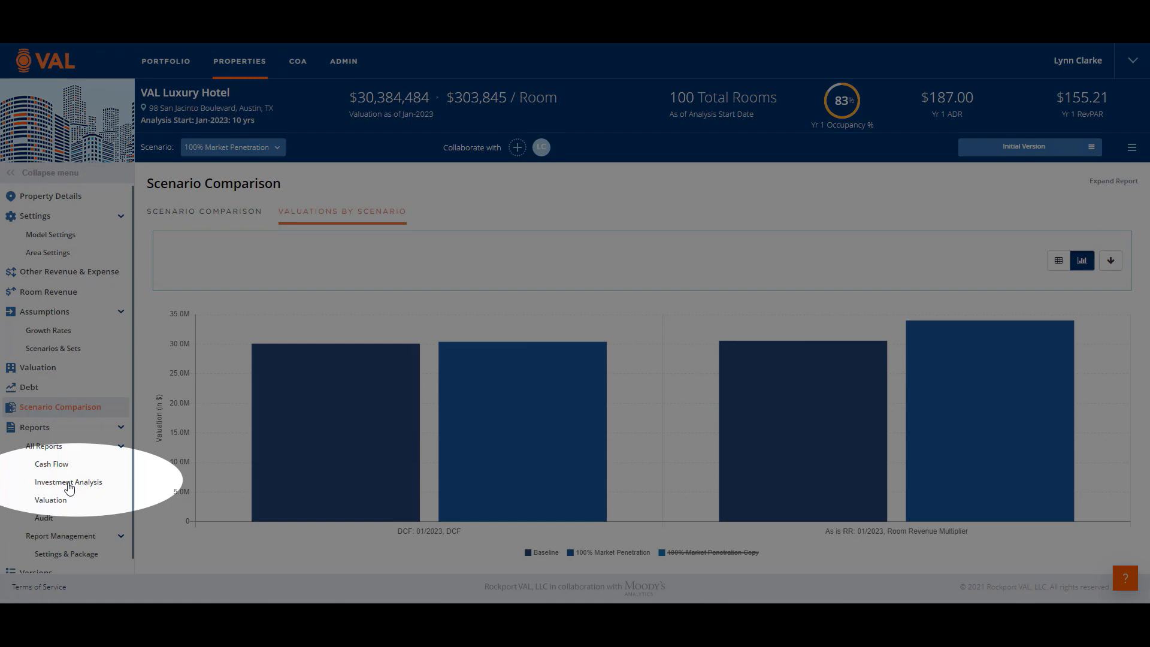
In the Investment Analysis report, set the Purchase/Start valuation to the DCF valuation and use its residual value as the Sale/Exit amount.
{"action": "left_click", "coordinate": [68, 485]}
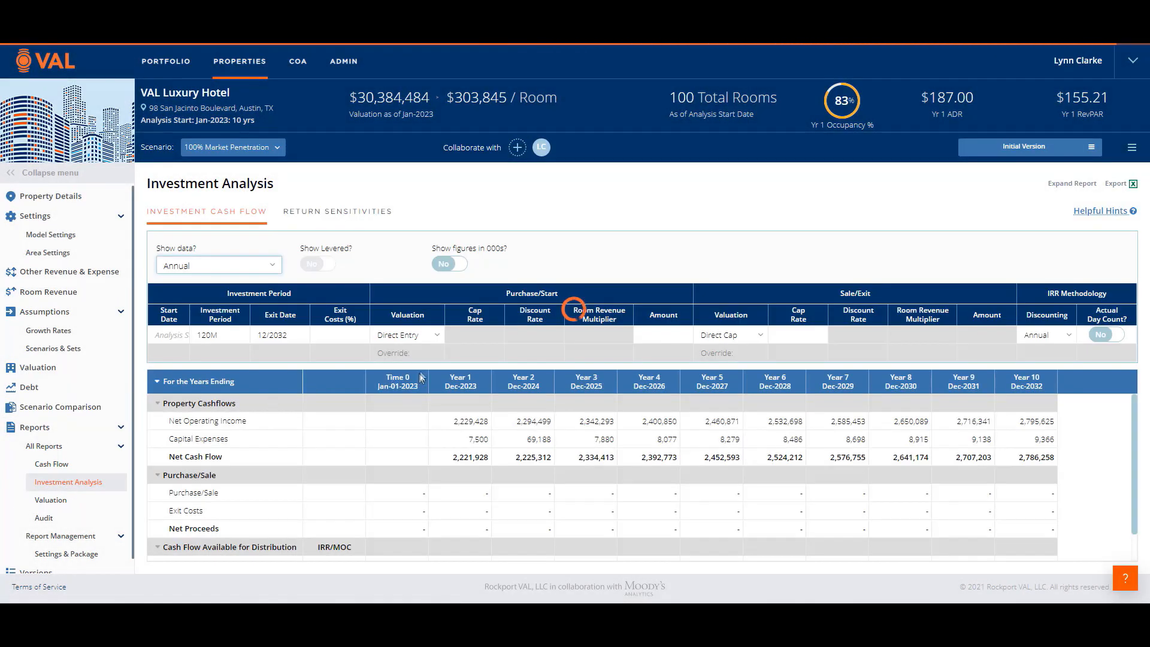
{"action": "left_click", "coordinate": [440, 337]}
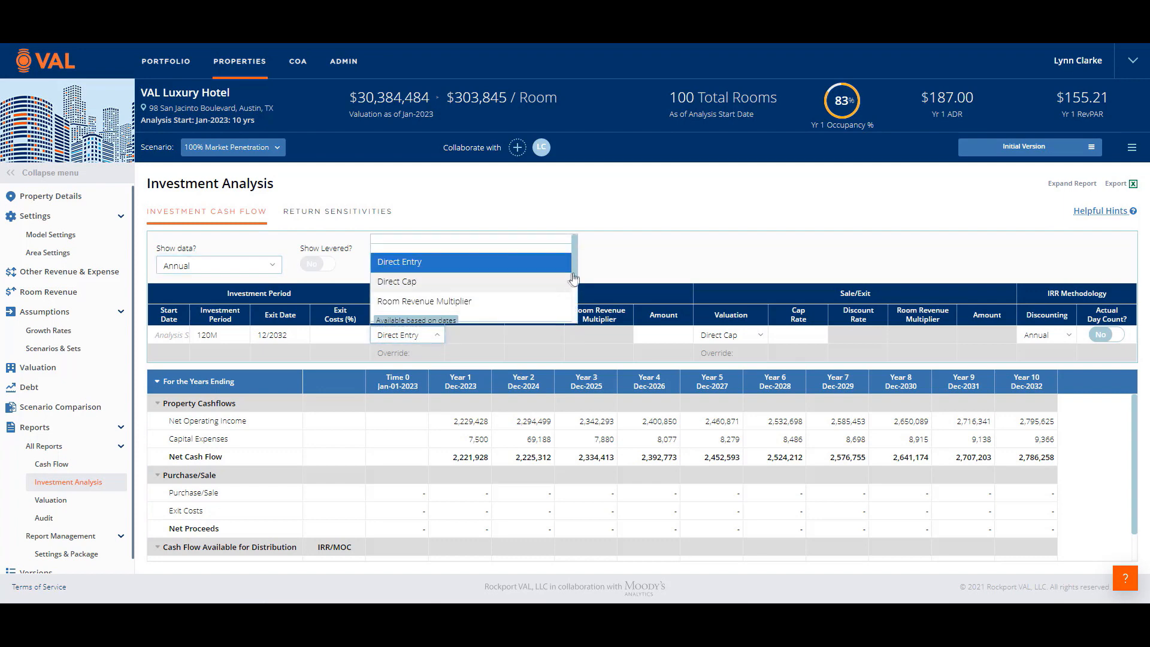
{"action": "scroll", "coordinate": [506, 291], "scroll_direction": "down", "scroll_amount": 1}
{"action": "left_click", "coordinate": [416, 290]}
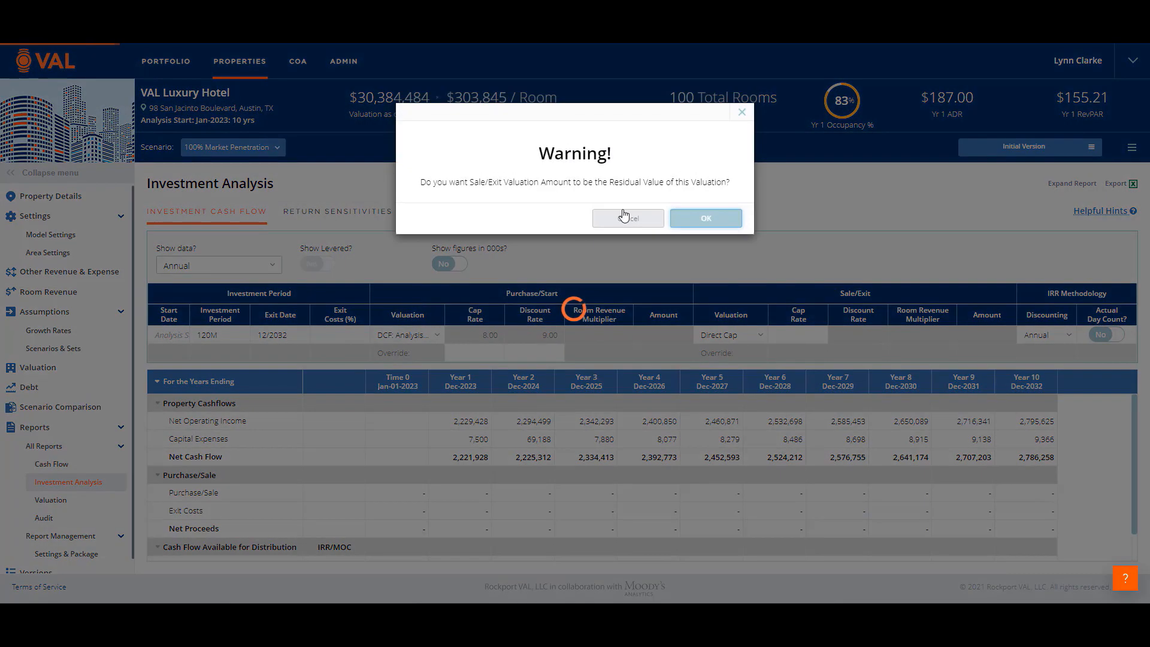
{"action": "left_click", "coordinate": [709, 219]}
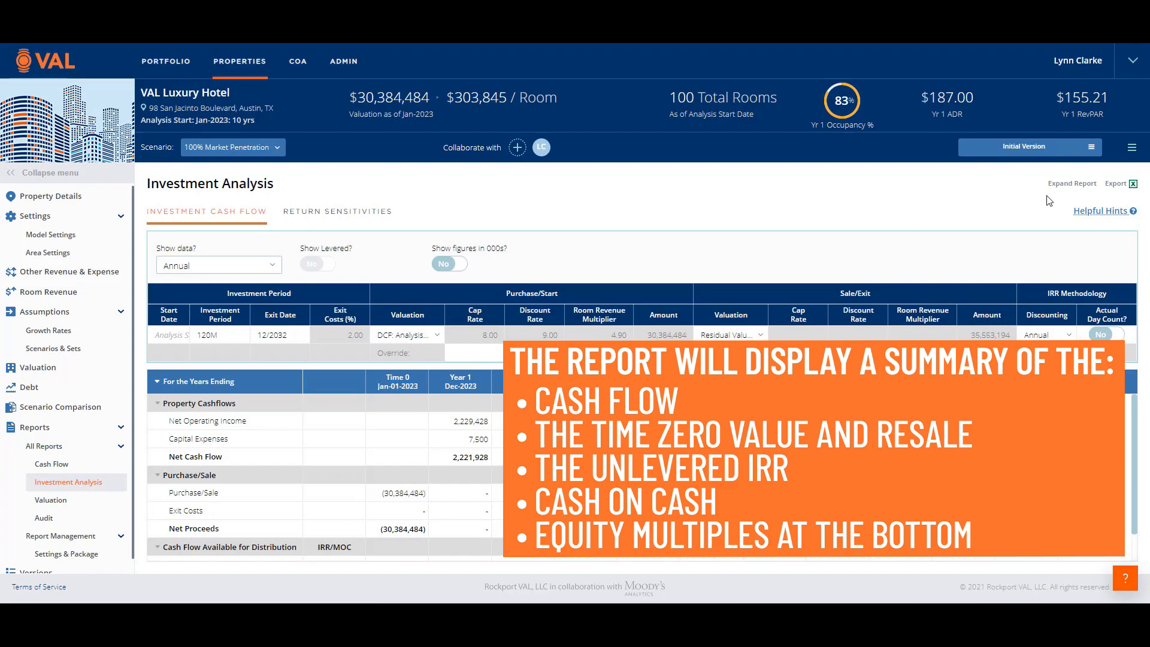
Expand the Investment Analysis report, examine its Return Sensitivities, and collapse the report again.
{"action": "left_click", "coordinate": [1073, 183]}
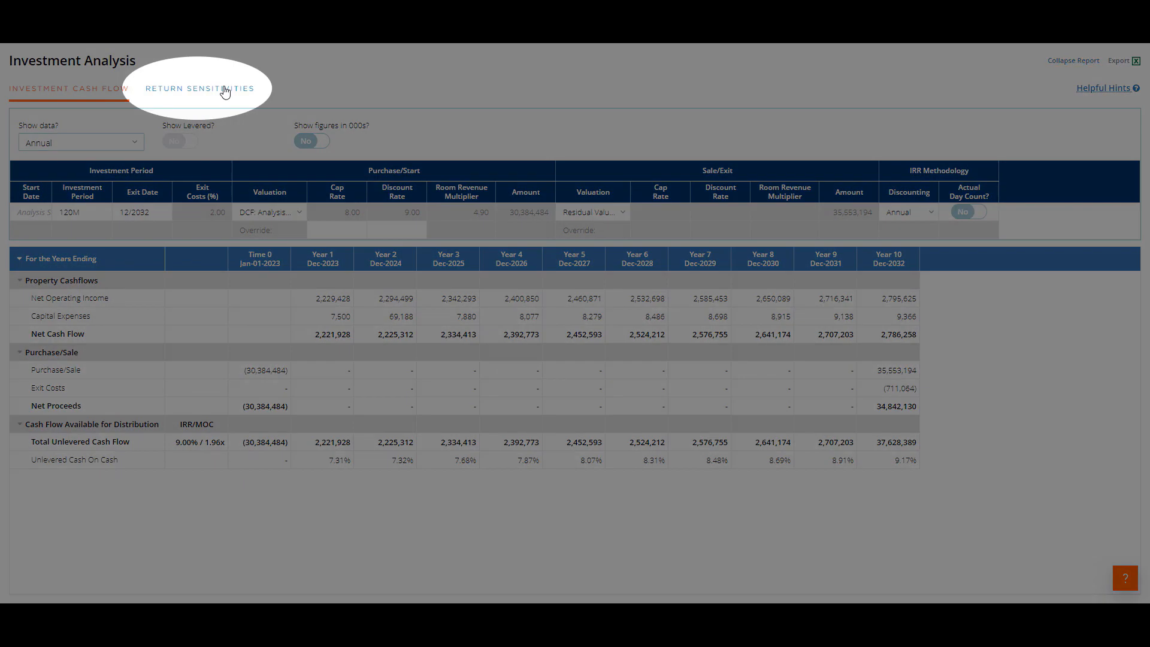
{"action": "left_click", "coordinate": [225, 90]}
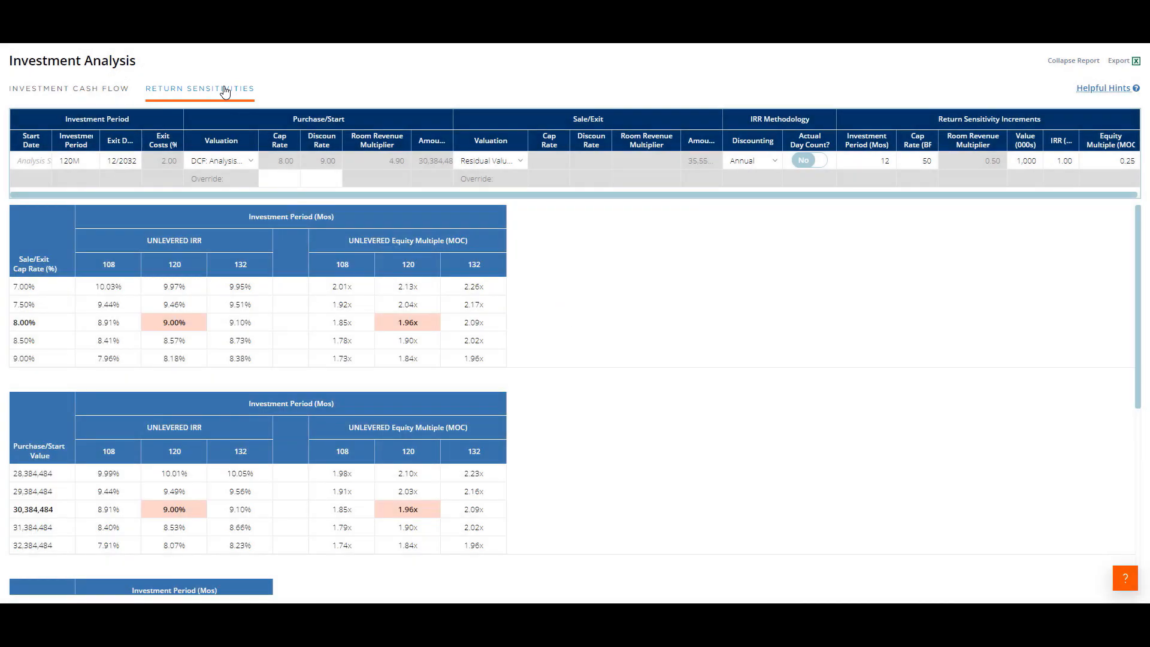
{"action": "left_click", "coordinate": [1072, 61]}
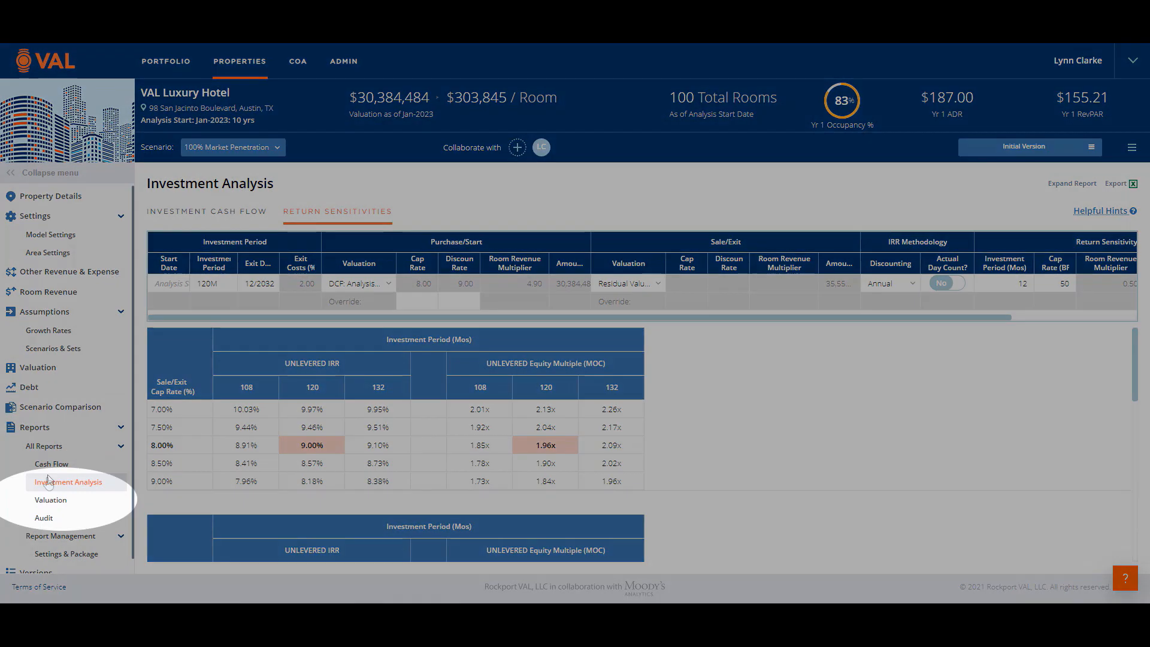
Open the Valuation report and show the Sale Yield Matrix for the As is RR valuation.
{"action": "left_click", "coordinate": [45, 502]}
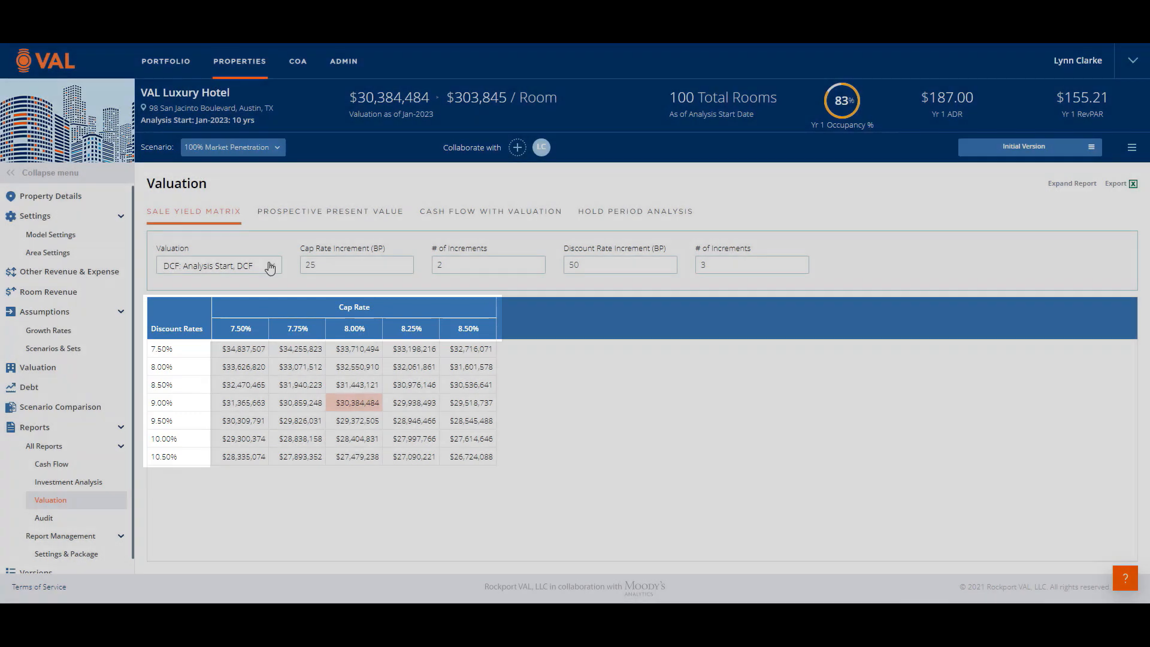
{"action": "left_click", "coordinate": [266, 273]}
{"action": "left_click", "coordinate": [258, 304]}
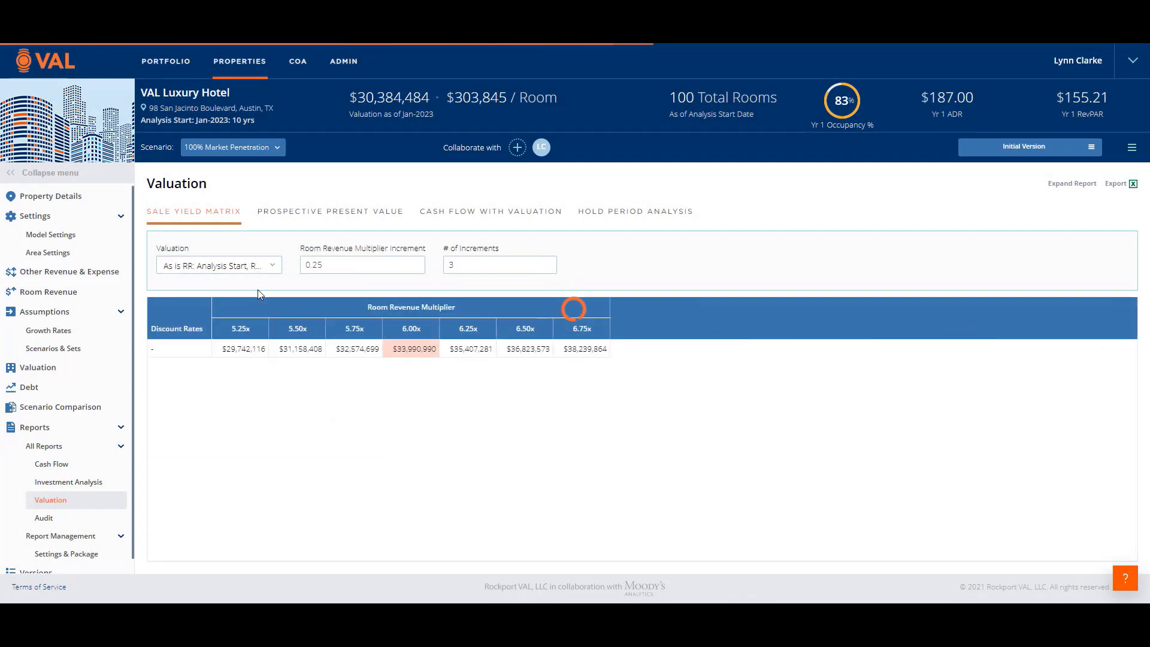
Examine the DCF valuation's Prospective Present Value report in expanded view and collapse it again.
{"action": "left_click", "coordinate": [341, 219]}
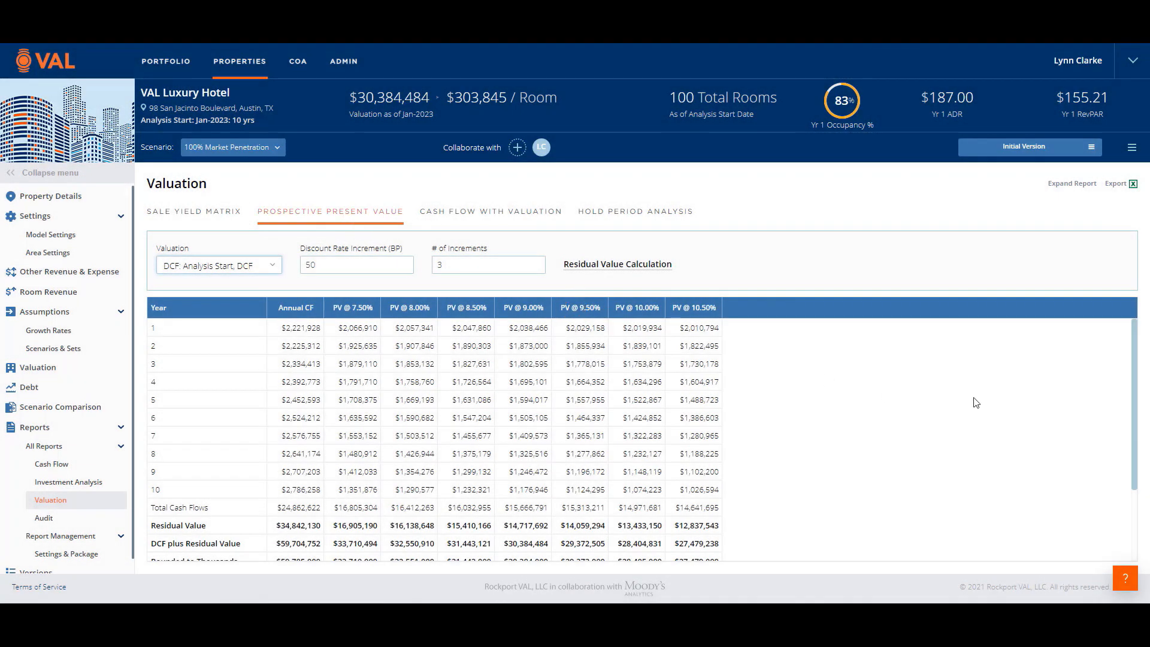
{"action": "left_click", "coordinate": [1066, 185]}
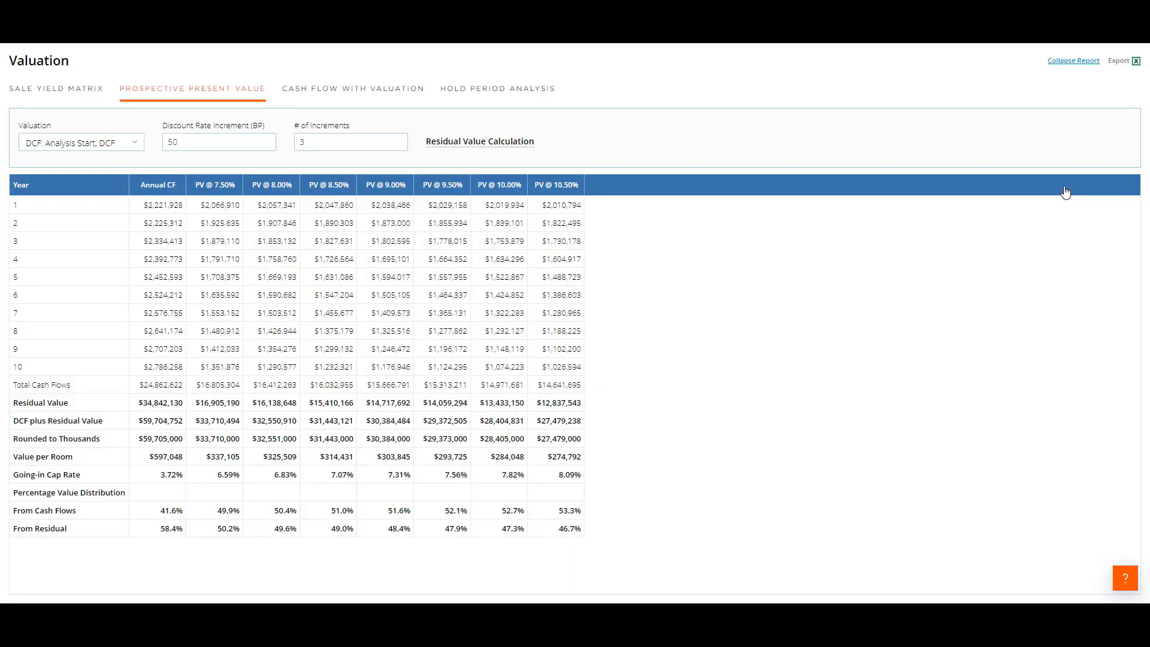
{"action": "left_click", "coordinate": [1081, 64]}
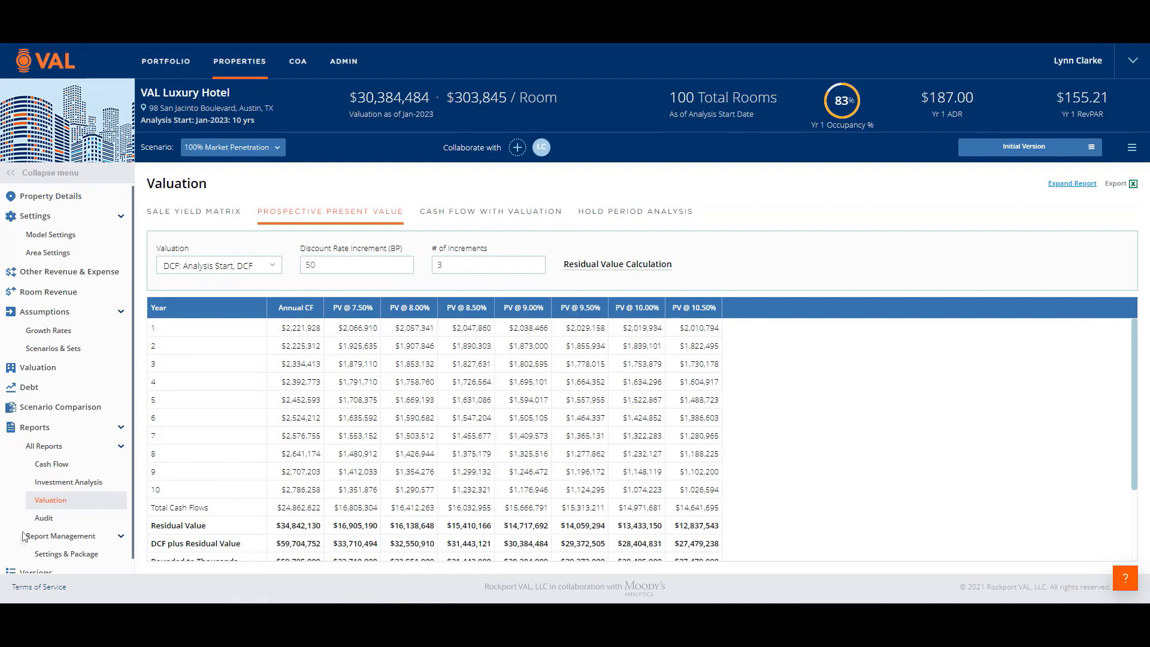
Create a report package containing the Cash Flow, Investment Cash Flow and Sale Yield Matrix reports.
{"action": "left_click", "coordinate": [41, 557]}
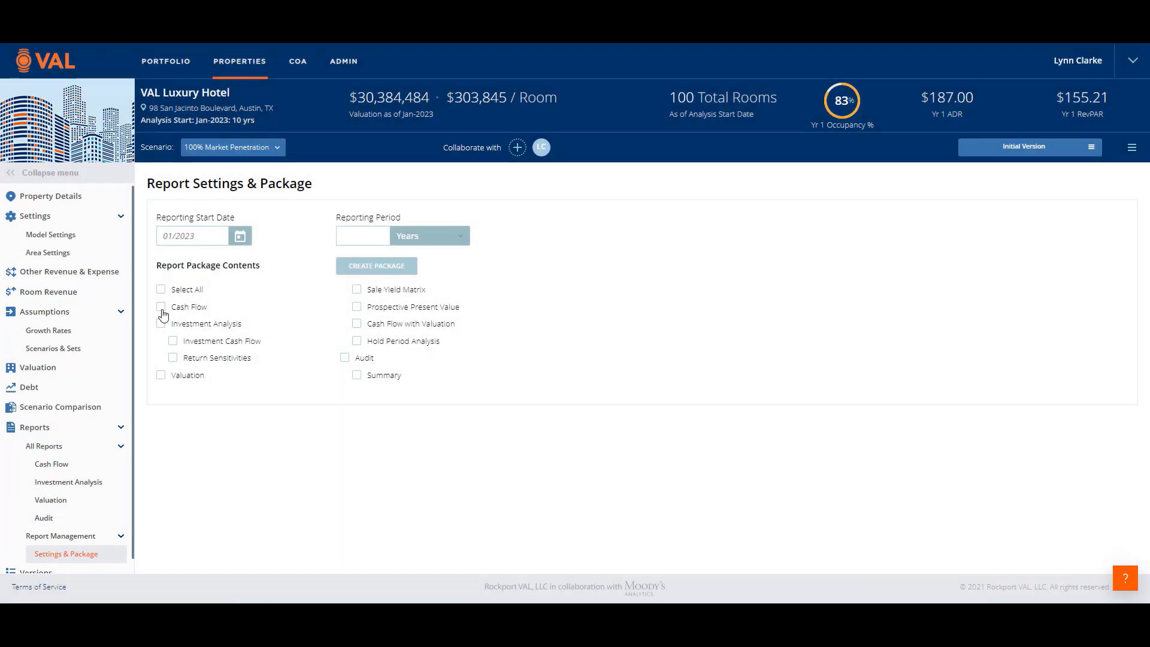
{"action": "left_click", "coordinate": [160, 307]}
{"action": "left_click", "coordinate": [172, 342]}
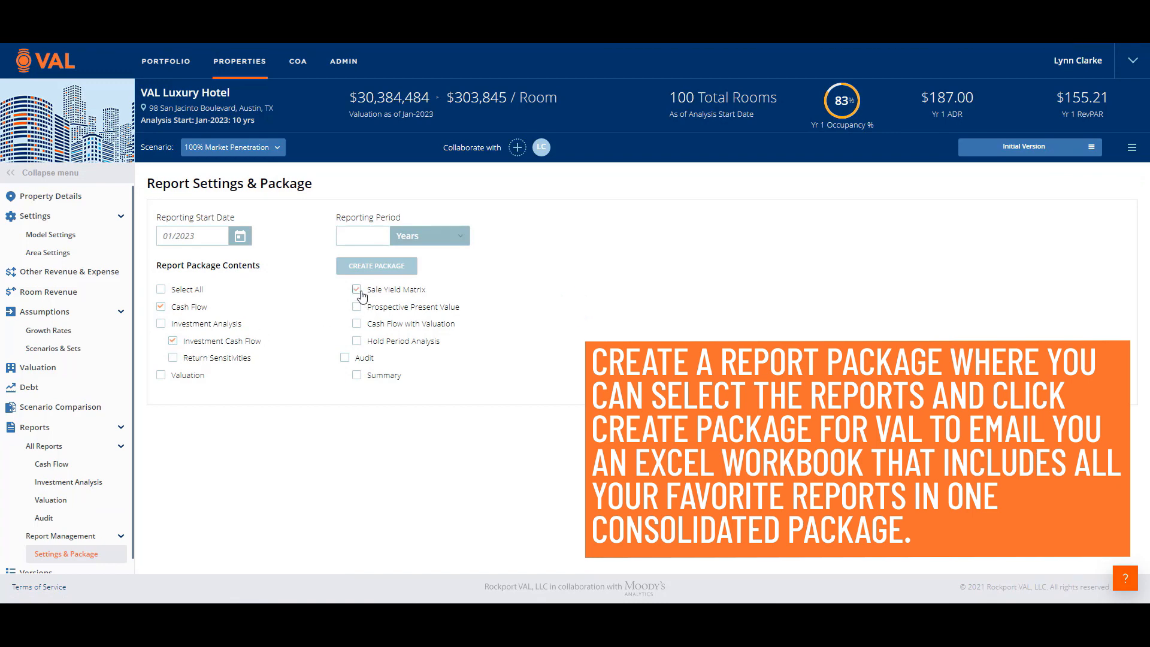
{"action": "left_click", "coordinate": [383, 270]}
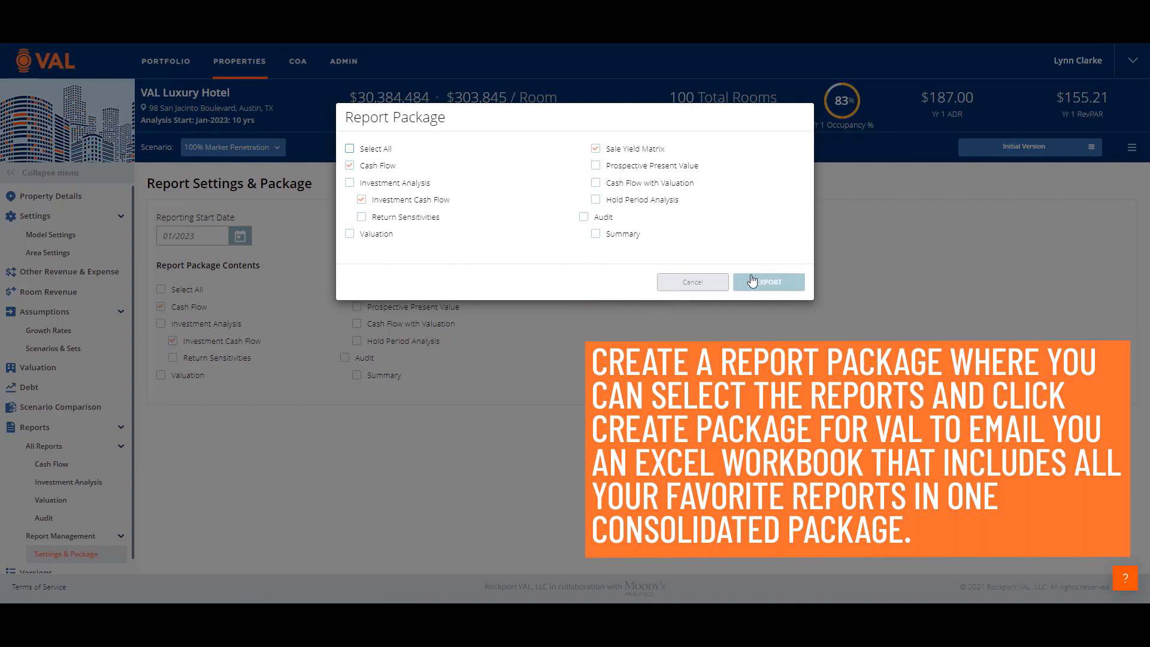